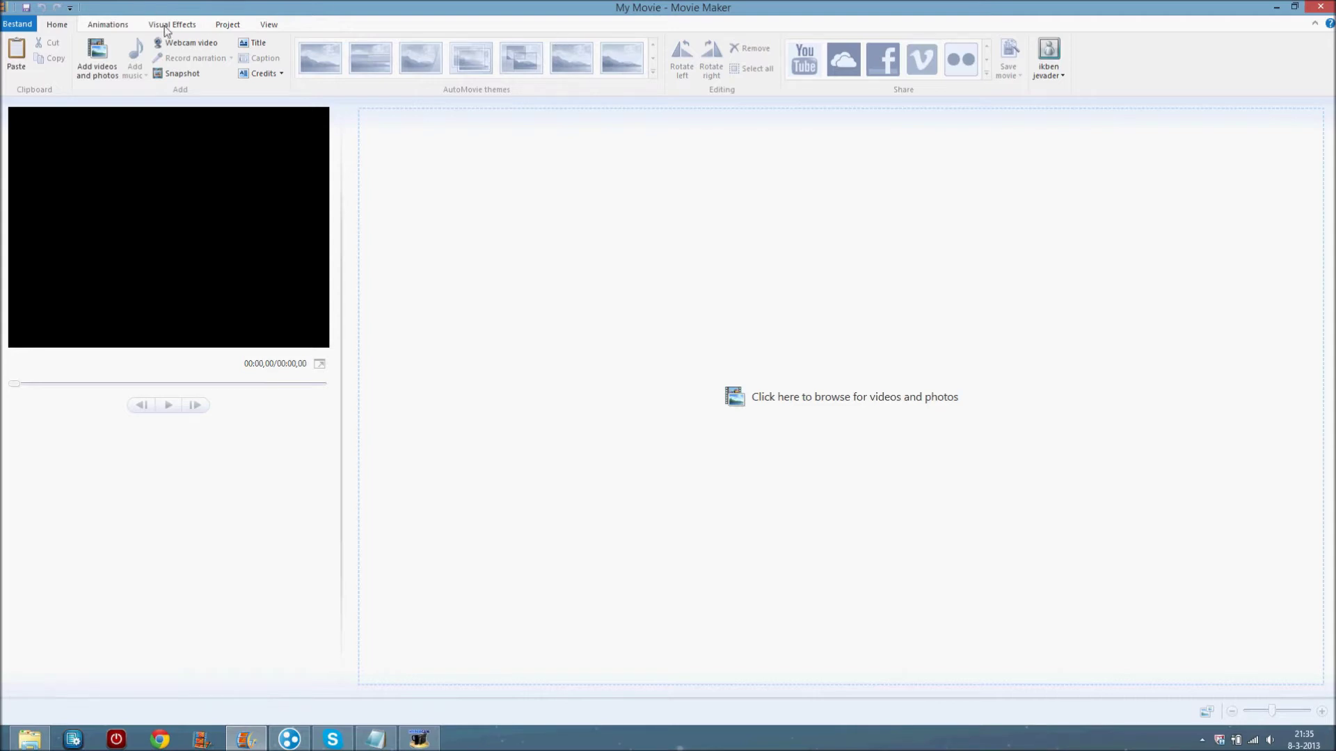
Import the Xavier clip 2 video and add MIRRORED THEORY as background music
click(788, 410)
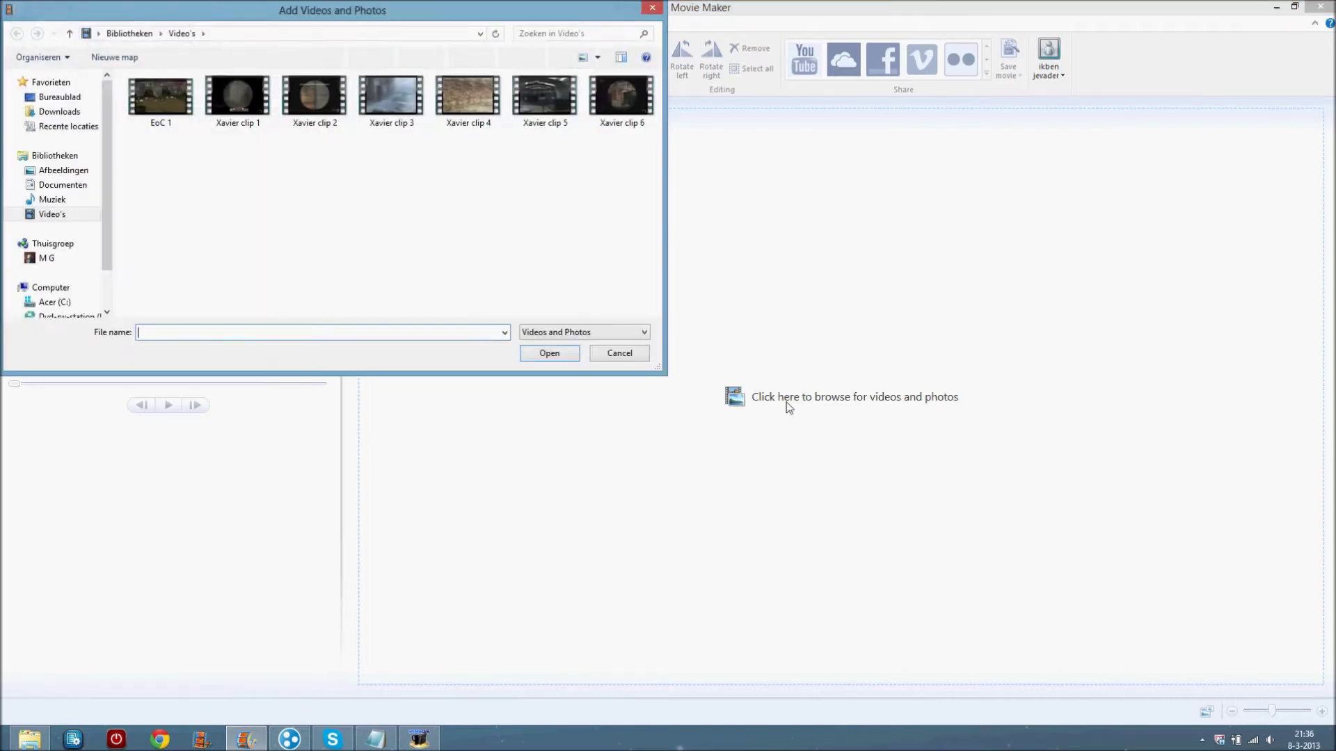
double_click(314, 96)
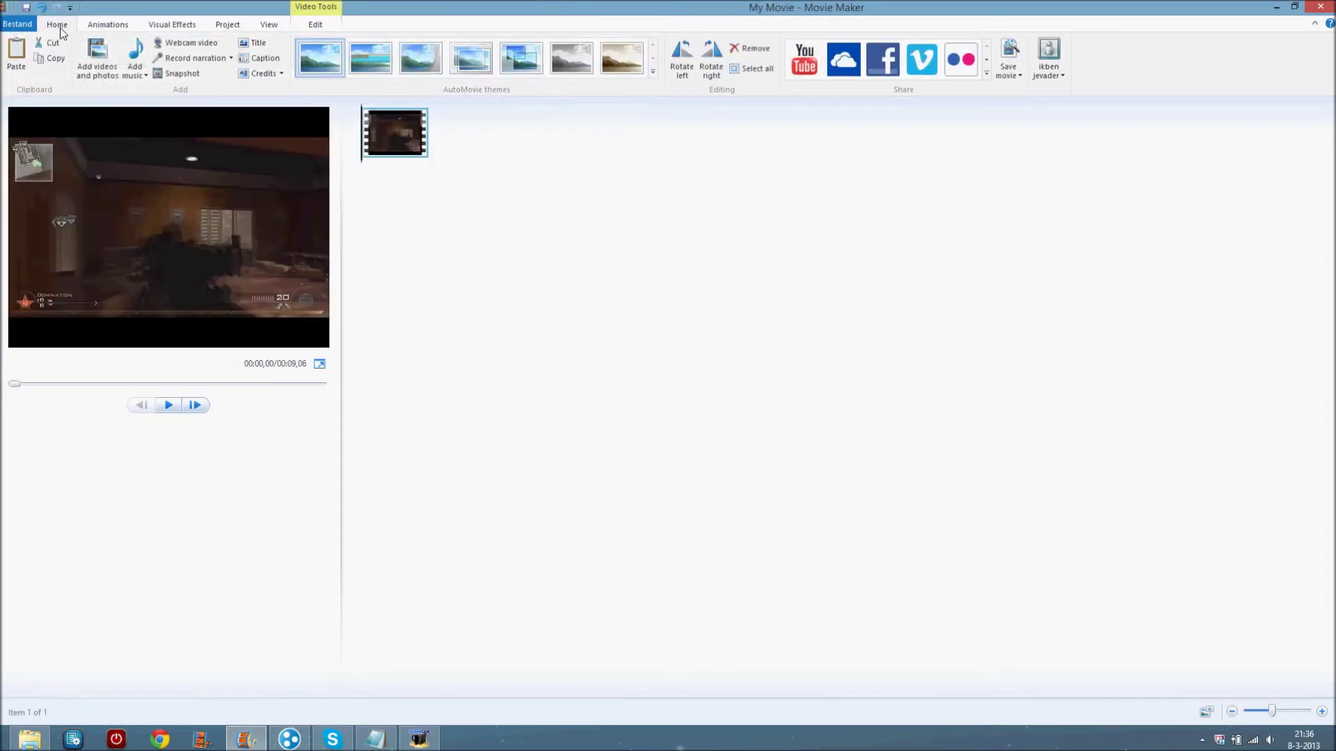
click(133, 76)
click(167, 170)
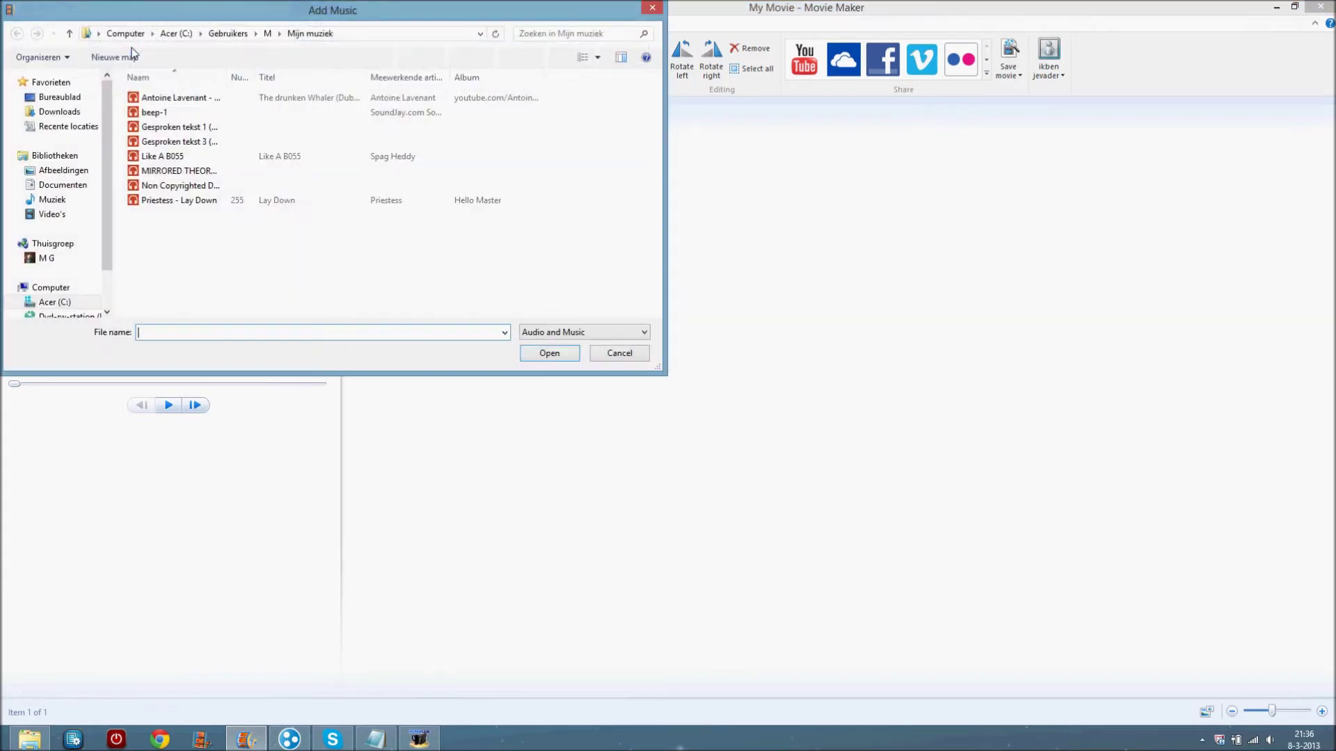
double_click(209, 171)
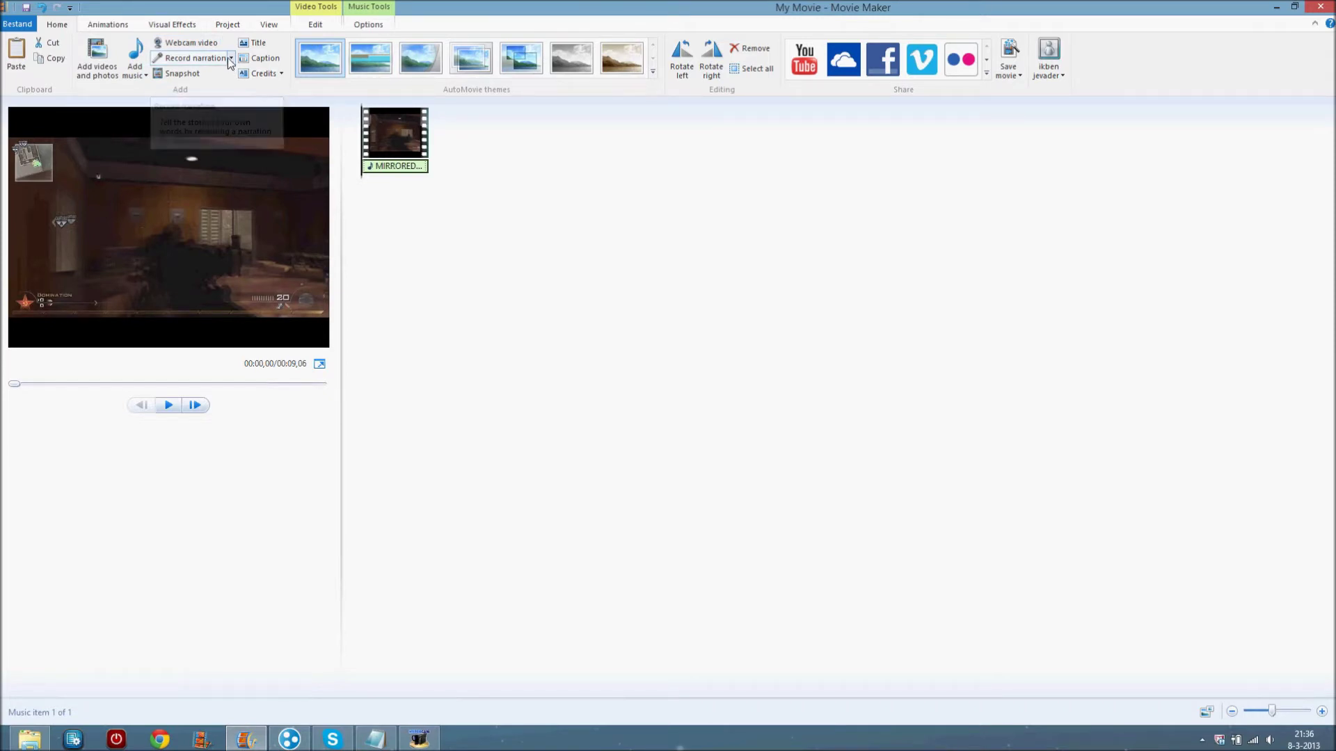
Preview the clip, try a snapshot without saving it, and return to the start
click(168, 405)
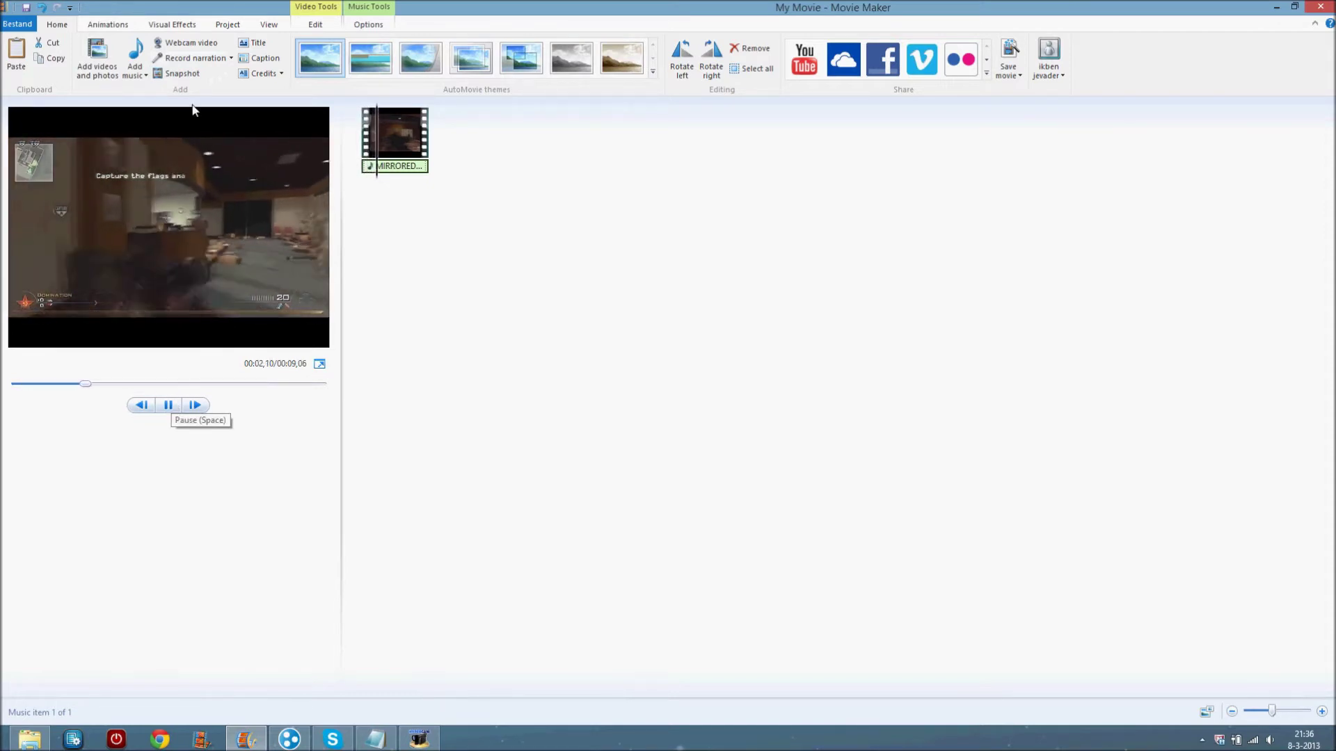
click(179, 74)
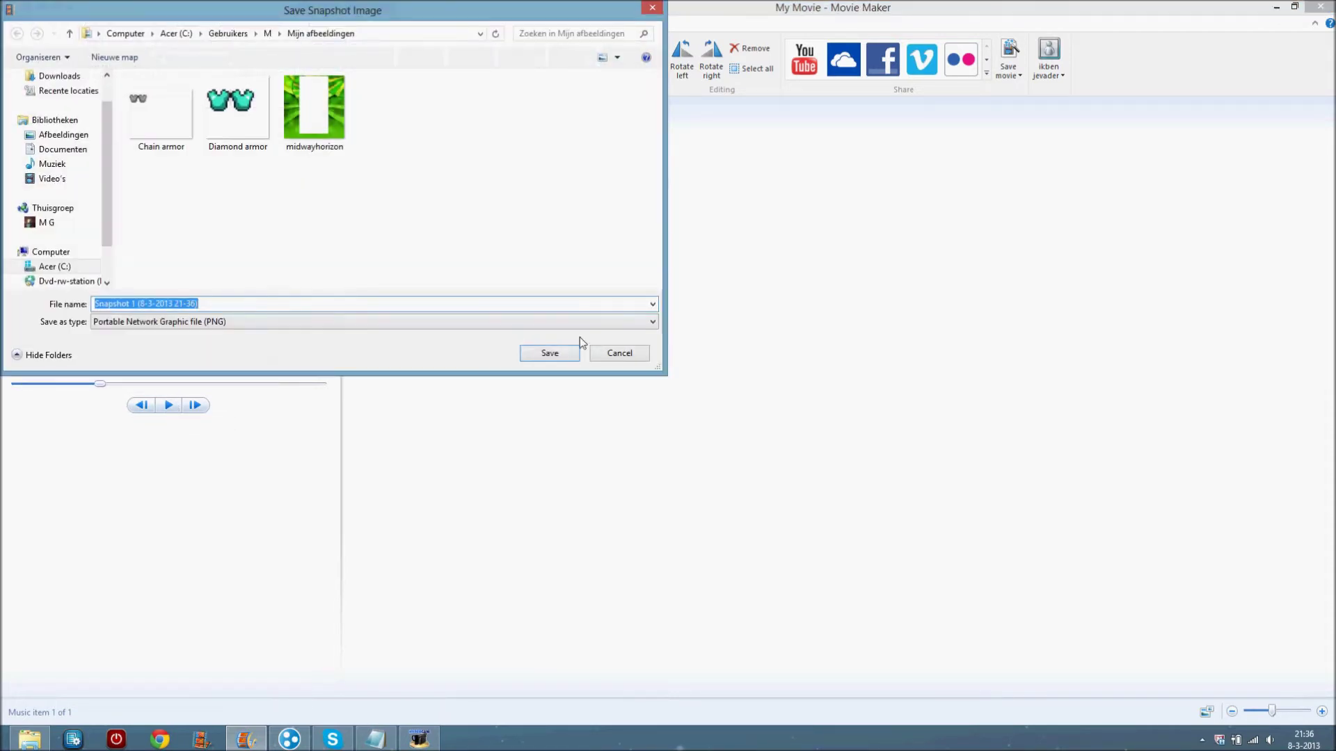
click(652, 8)
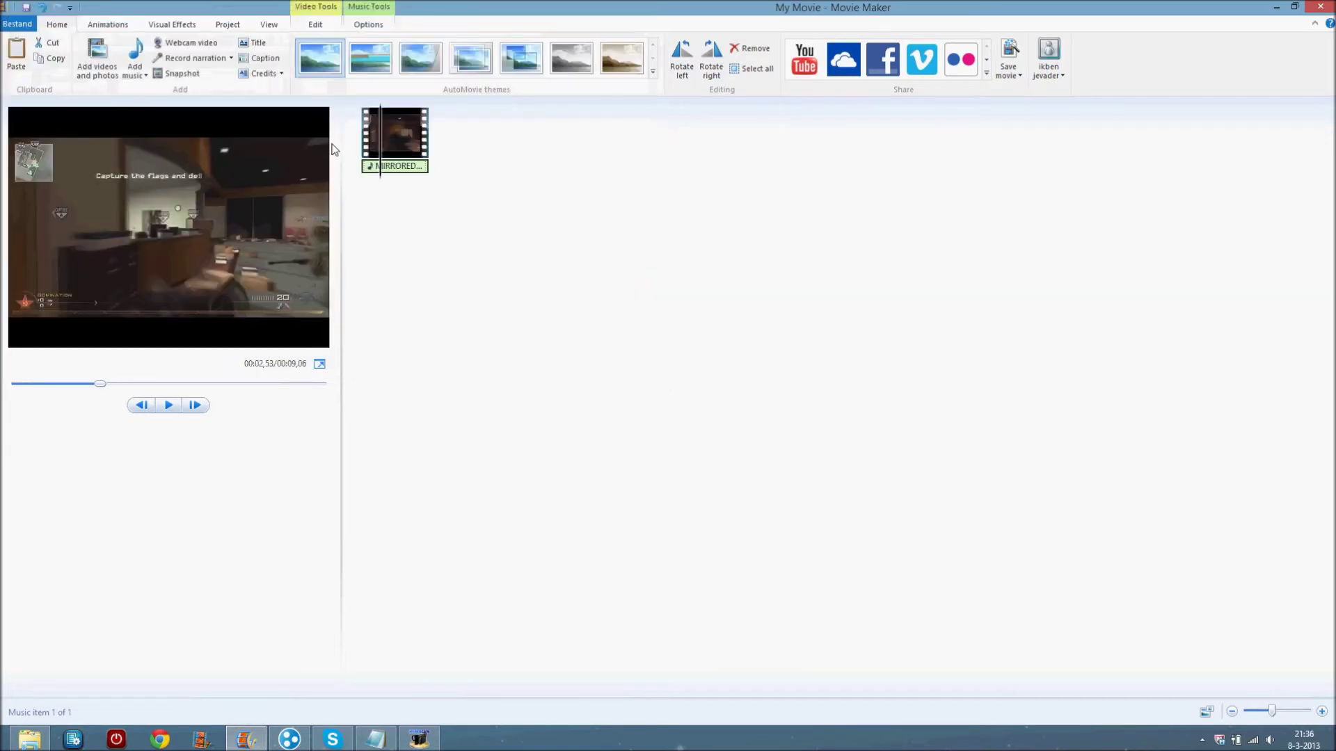
click(417, 145)
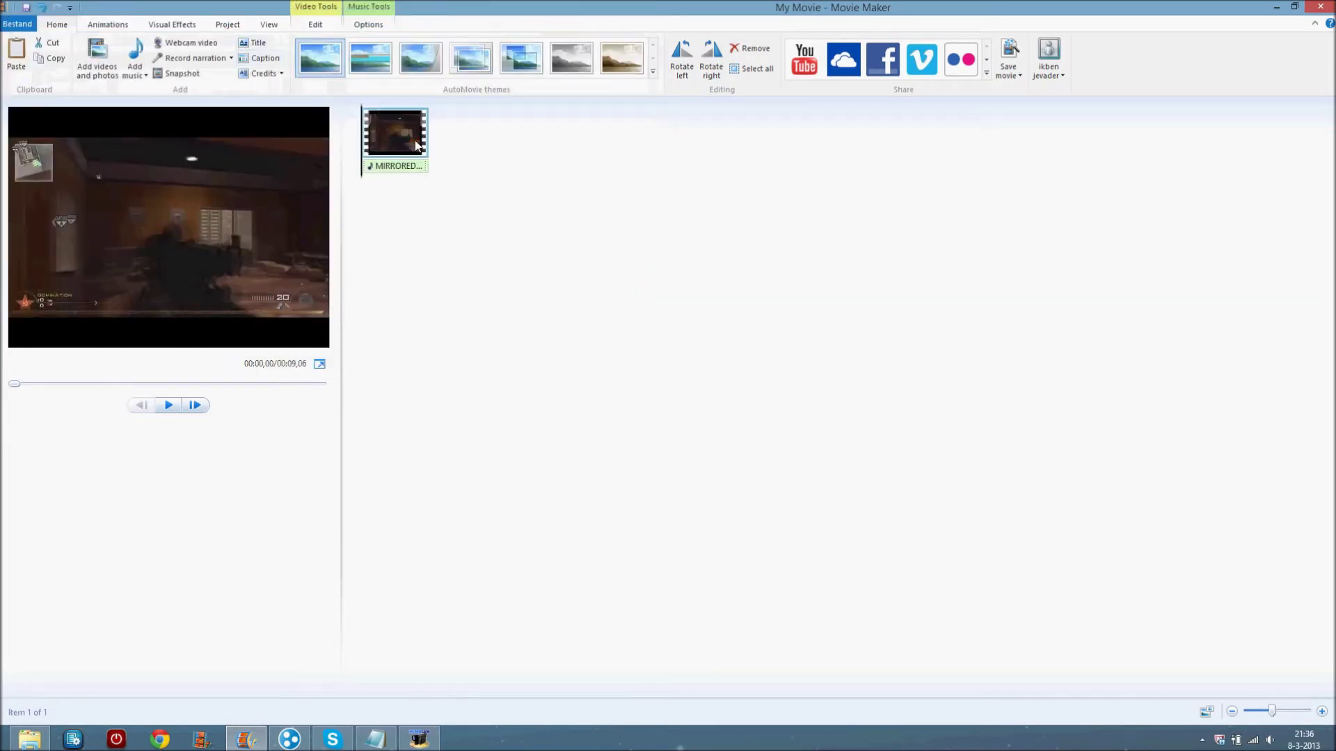
Add a title reading {INTRO} with a 5-second text duration
click(268, 45)
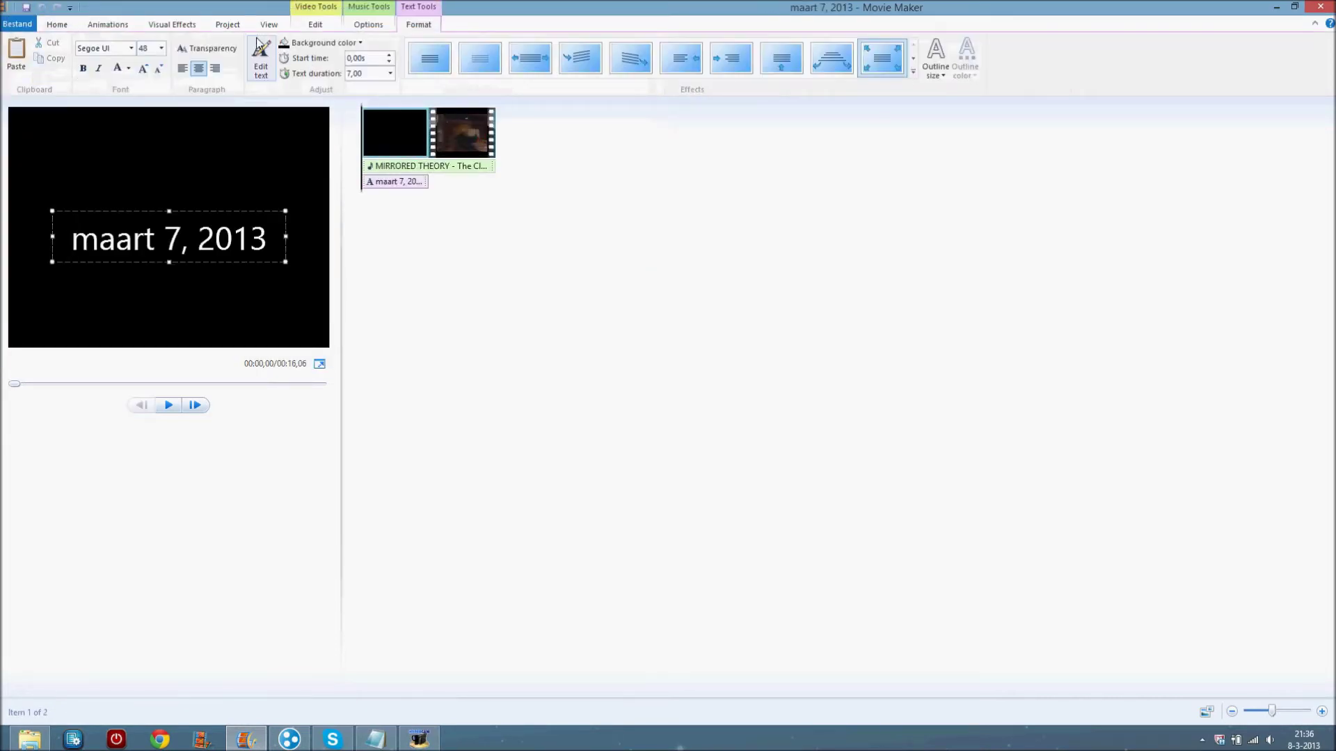
key(ctrl+a)
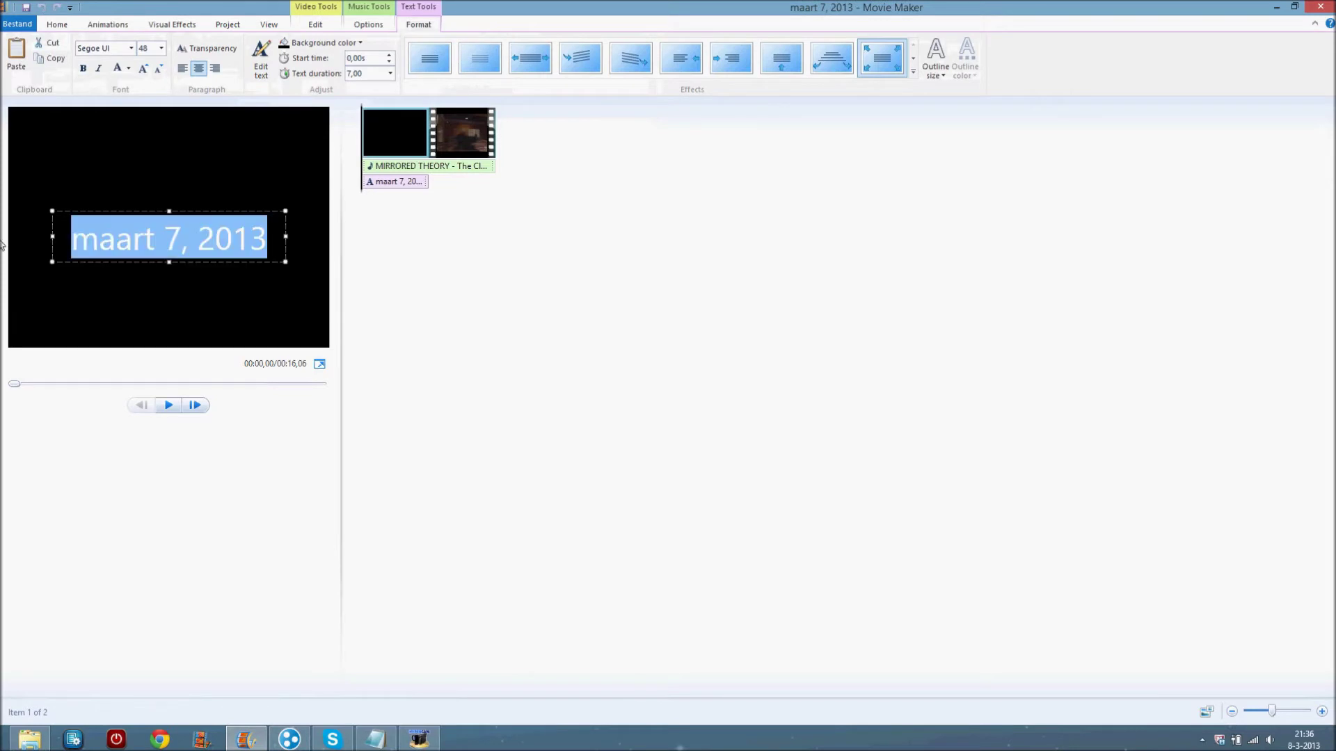
text({INTRO)
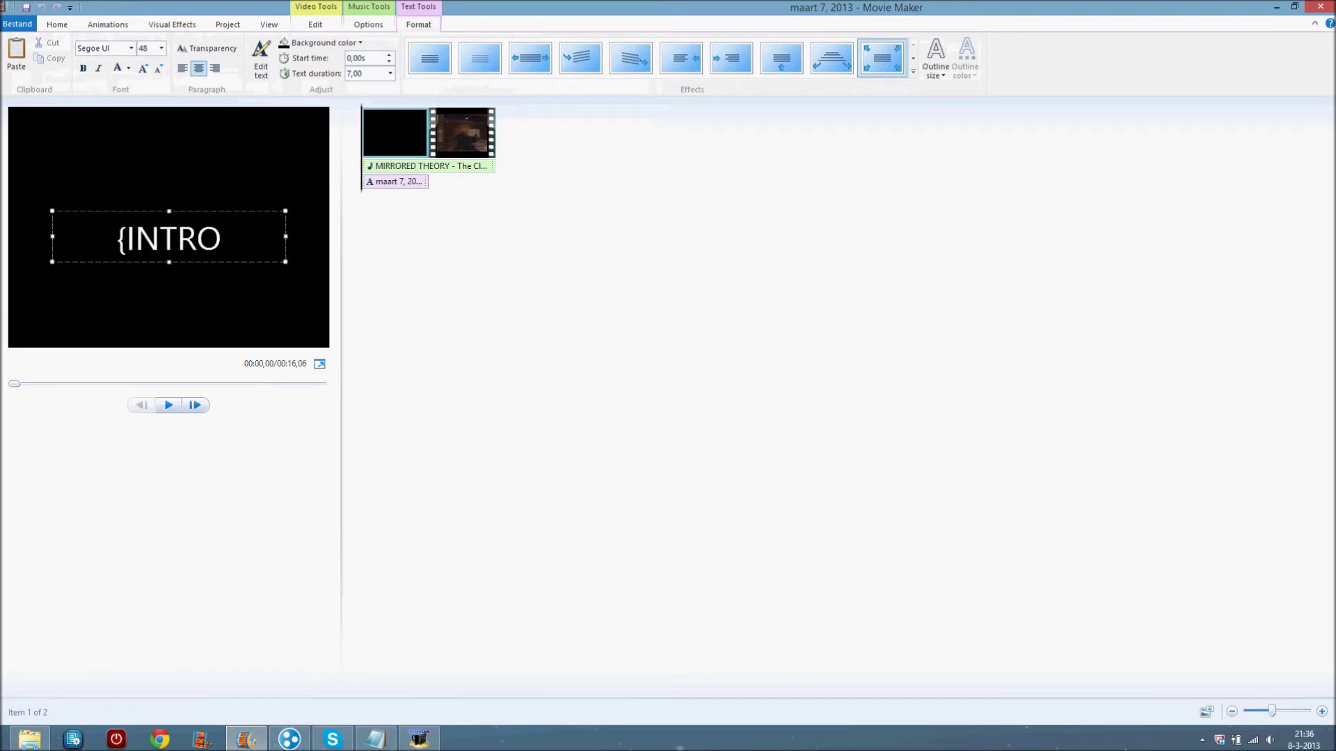
text(})
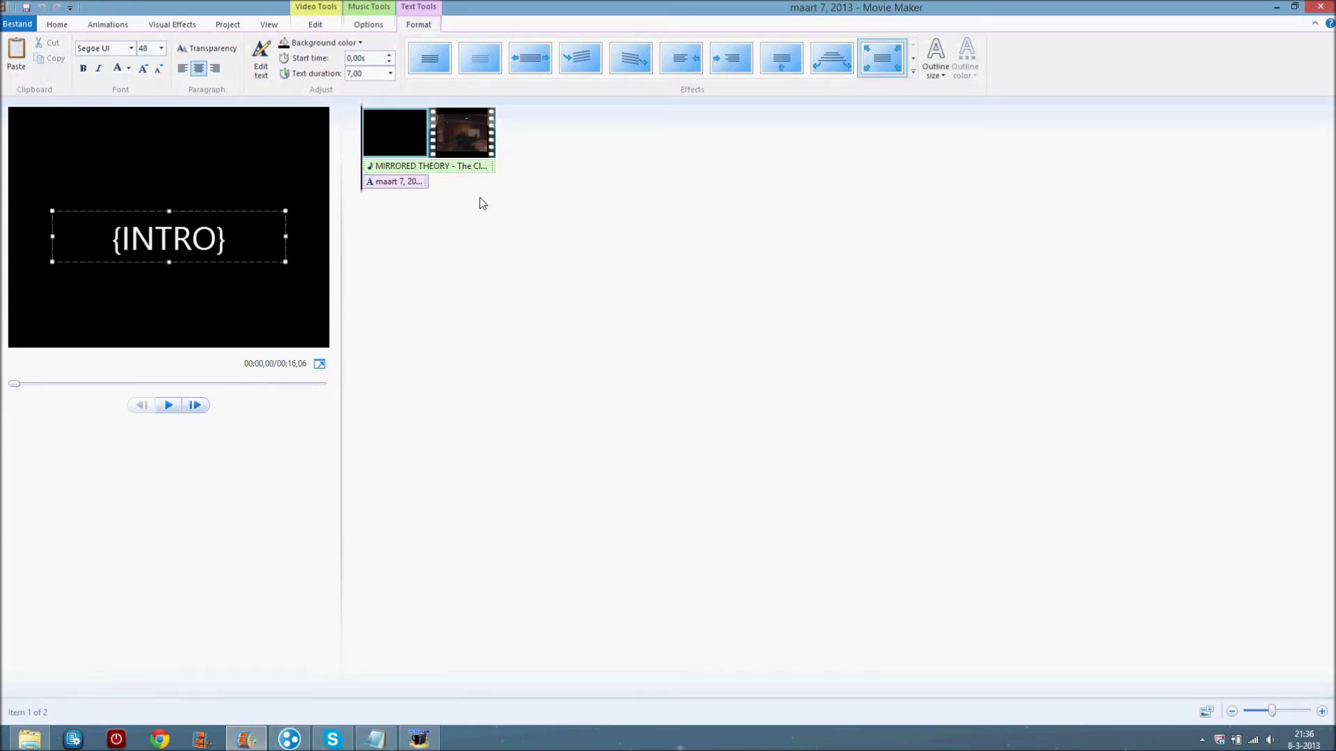
click(390, 73)
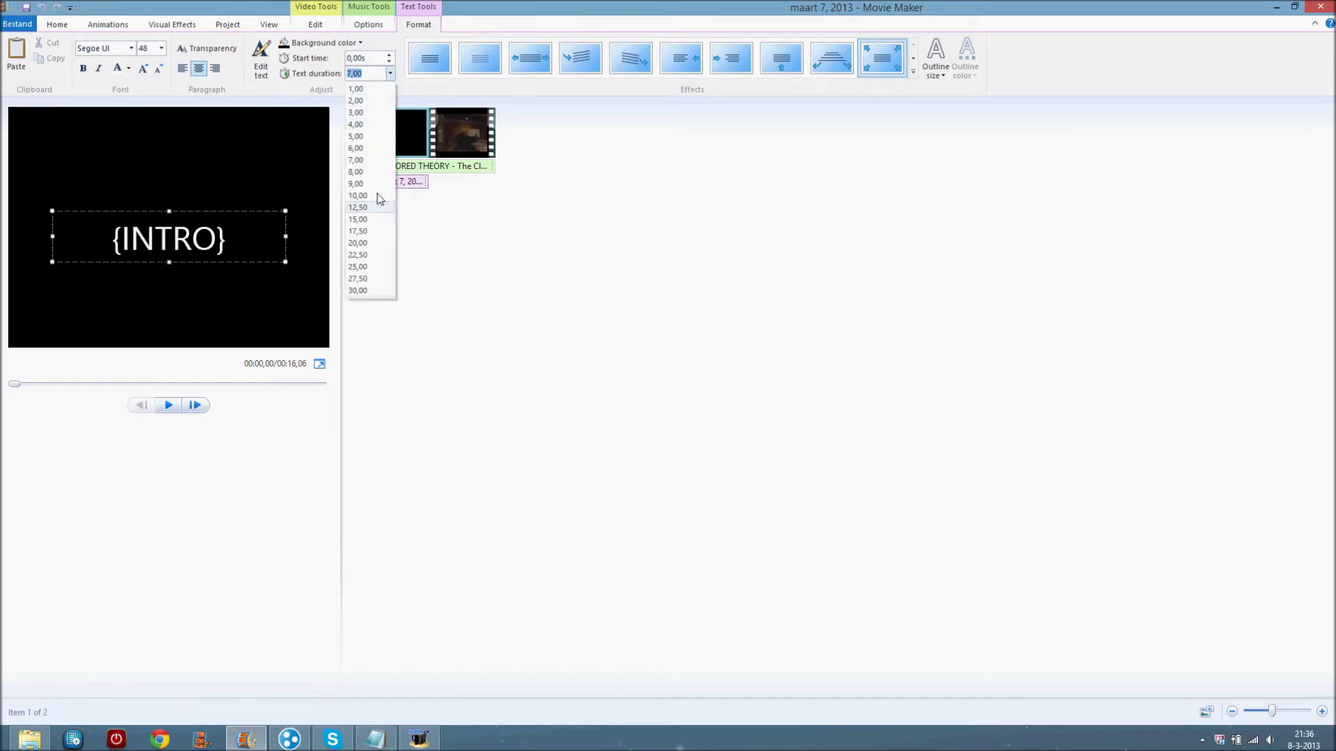
click(359, 137)
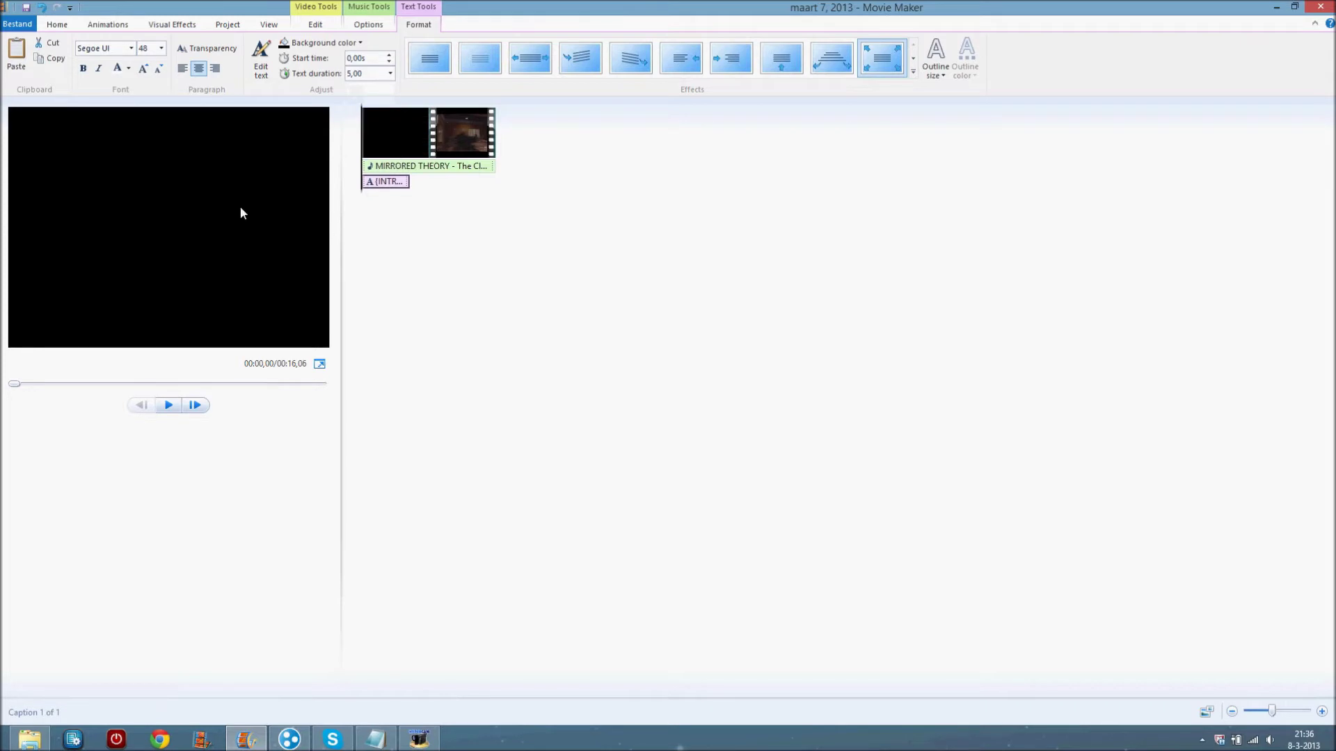
Shorten the title clip's duration to 4 seconds and play it back
click(368, 24)
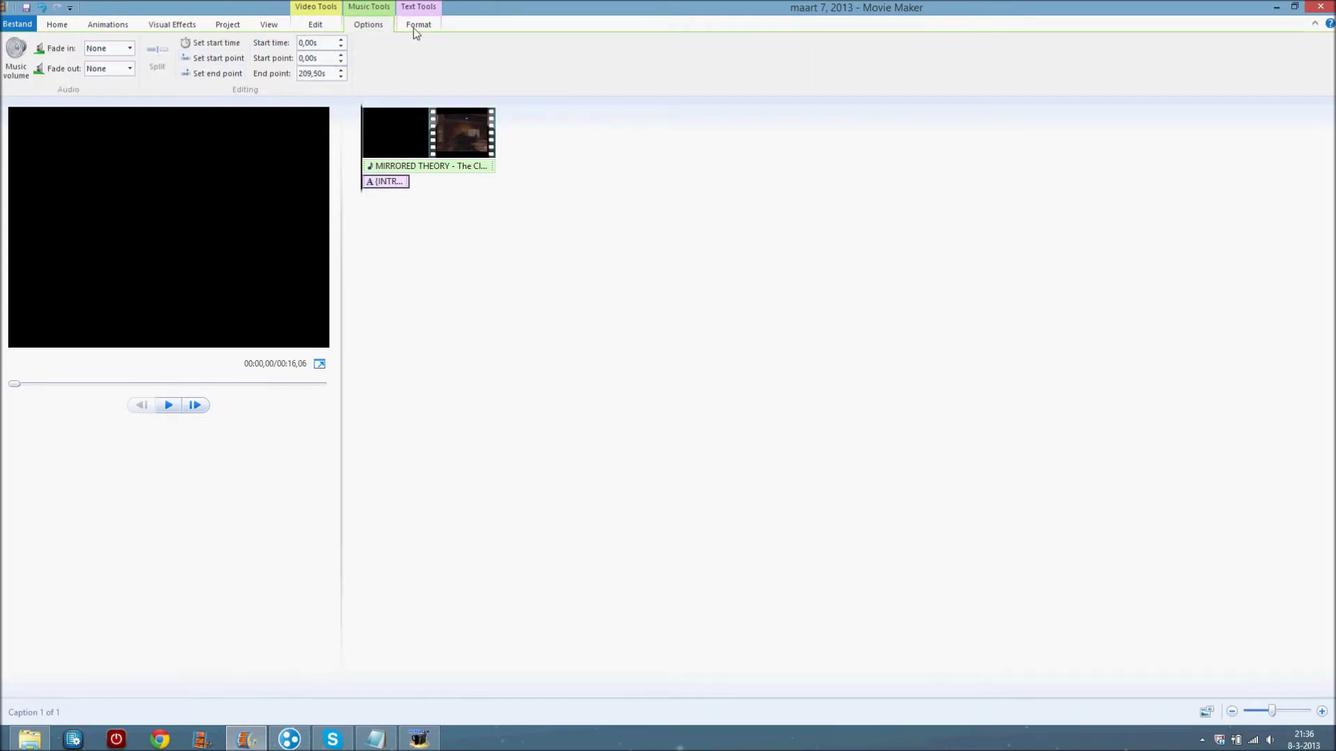
click(332, 24)
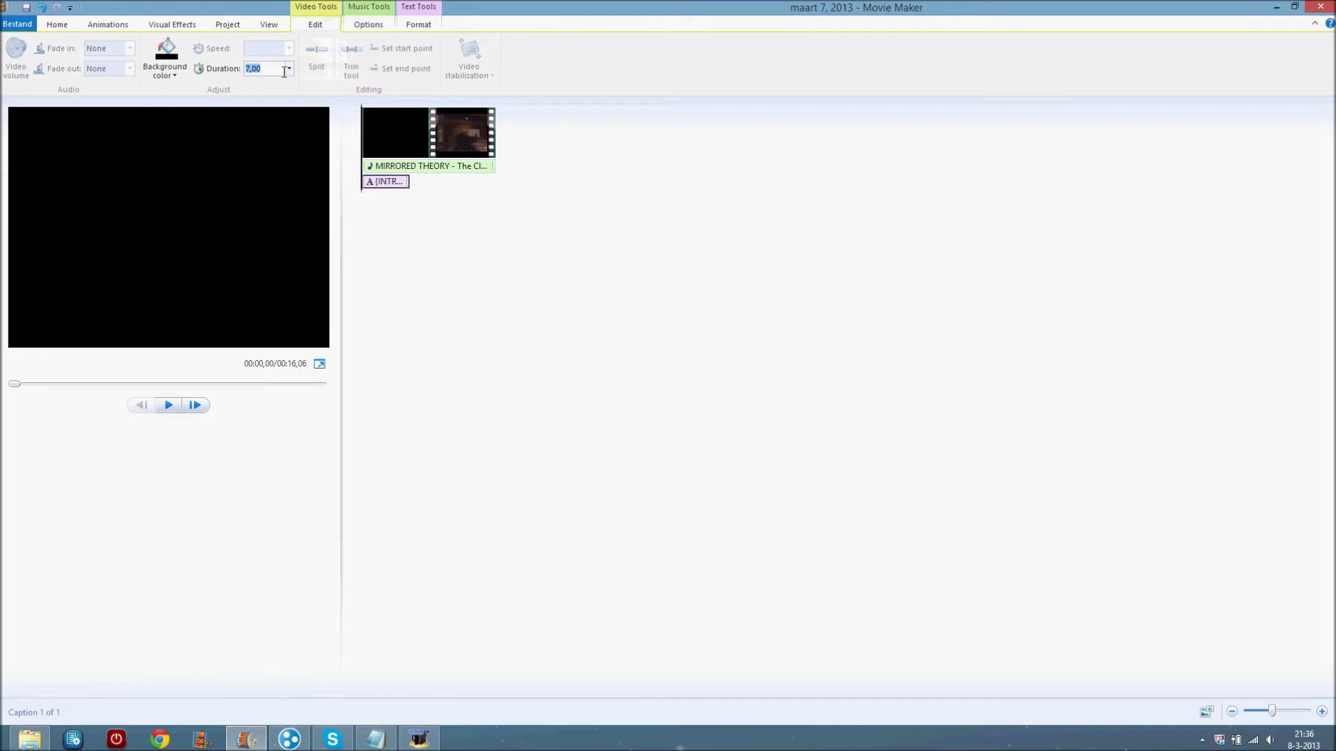
click(288, 68)
click(268, 118)
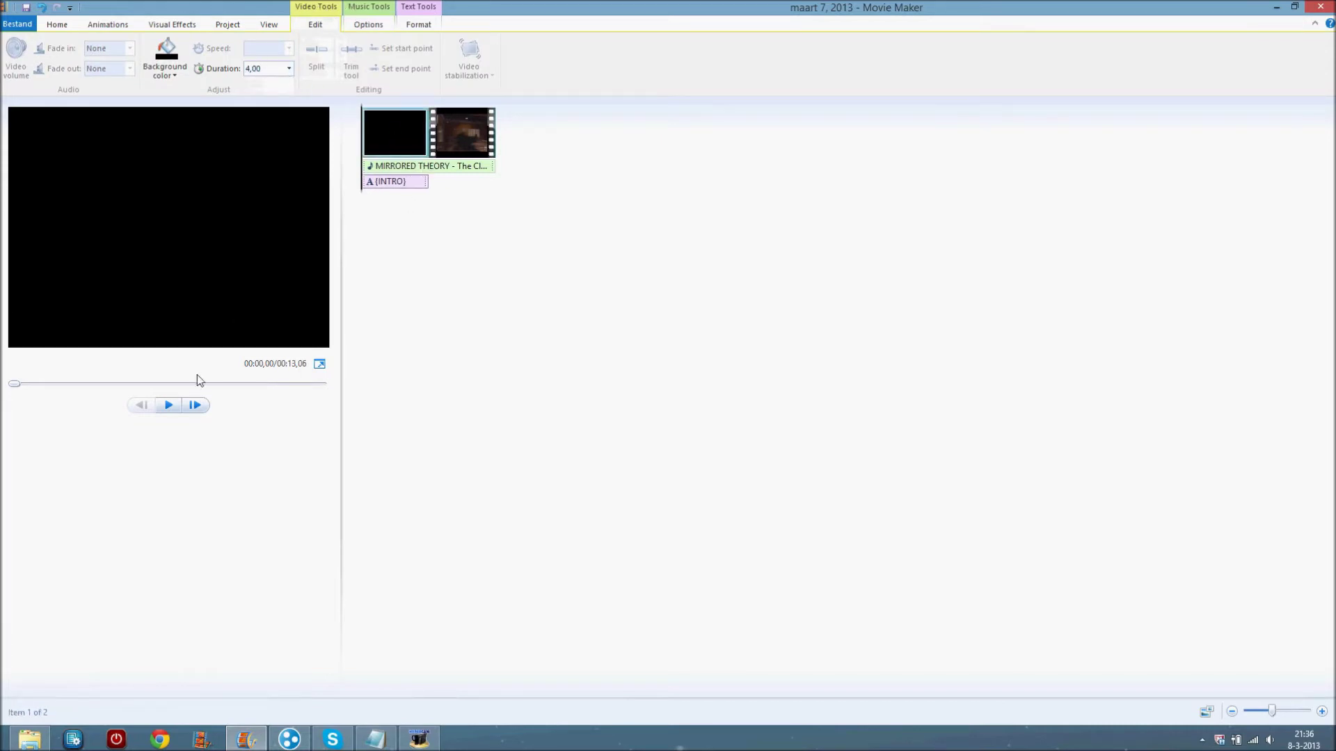
click(178, 404)
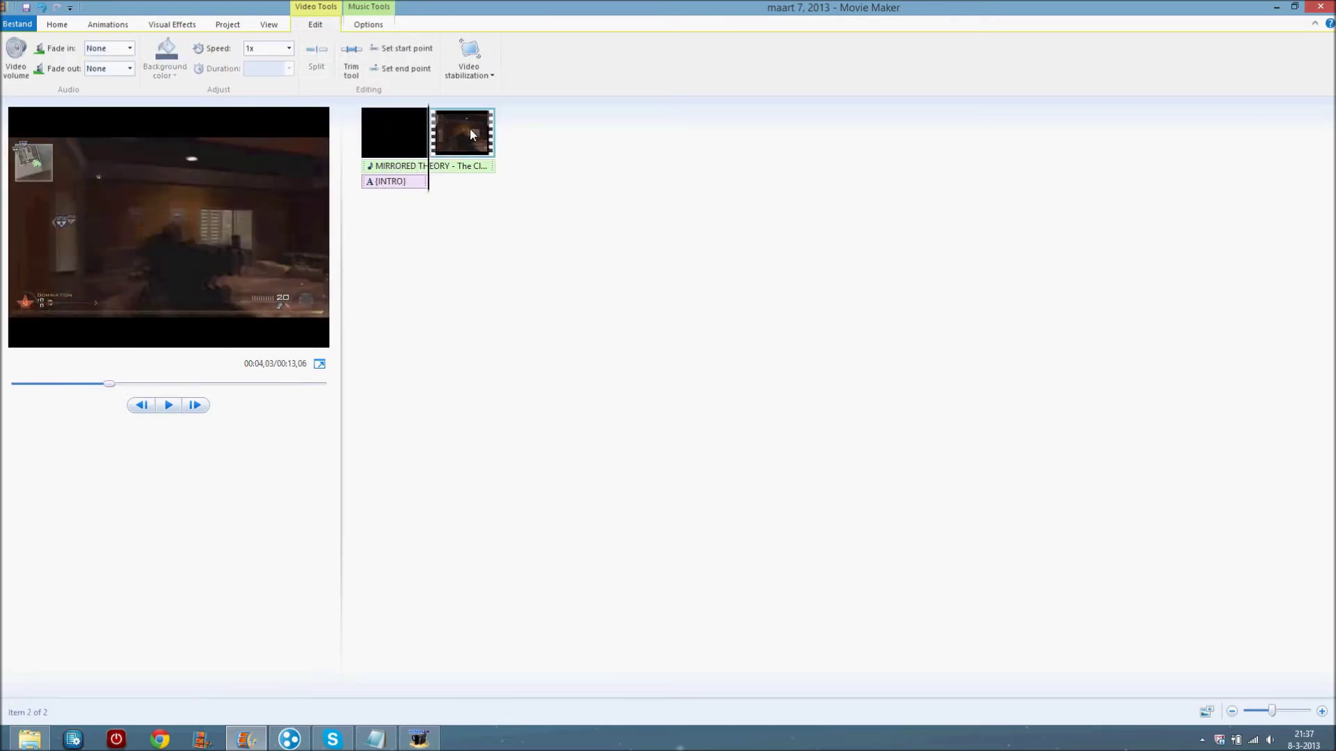
click(362, 192)
click(180, 405)
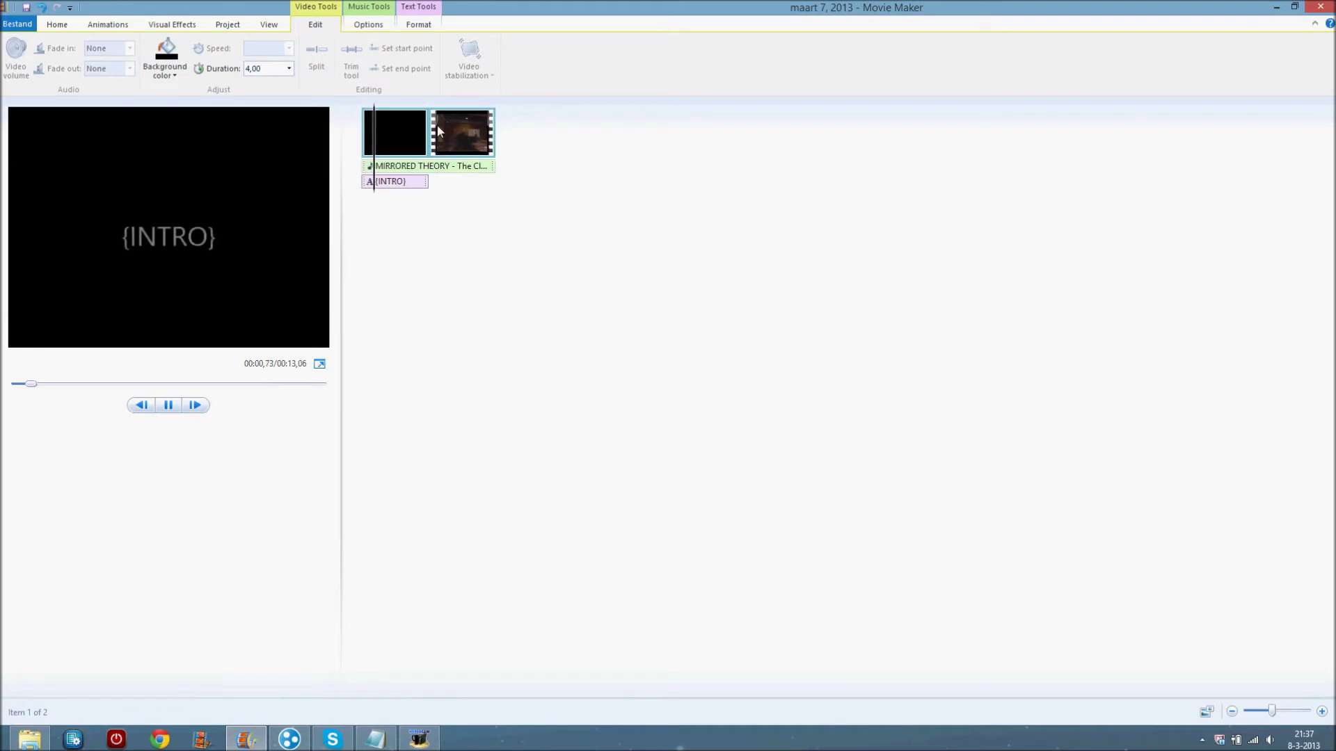
click(57, 25)
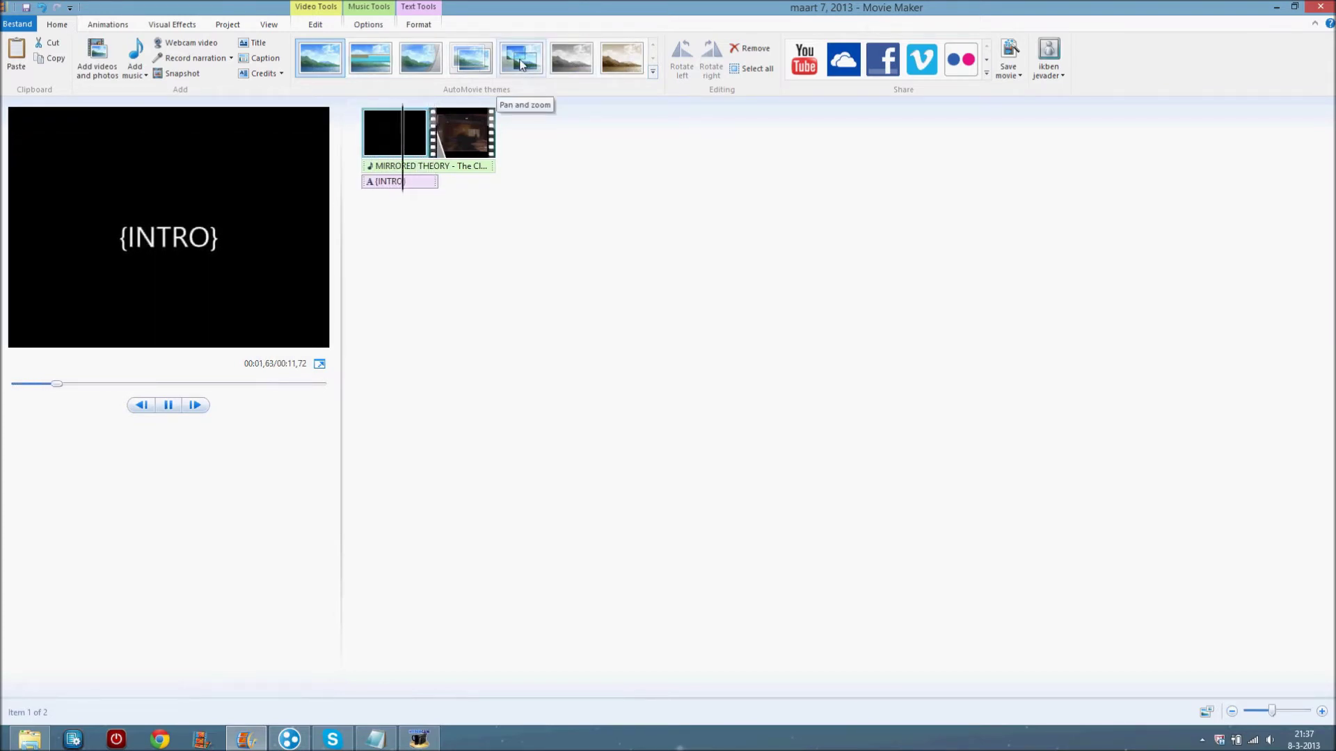
Apply the Contemporary AutoMovie theme to the project
click(378, 57)
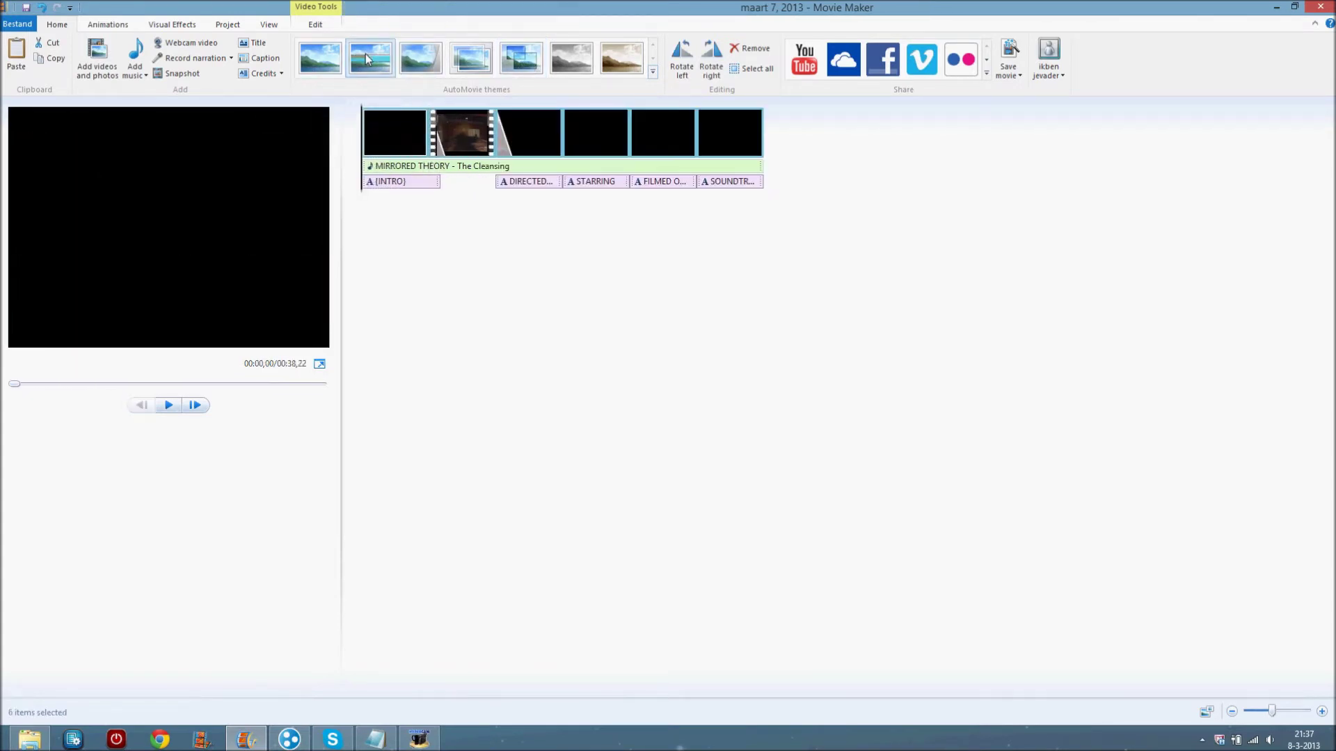
click(532, 149)
click(616, 148)
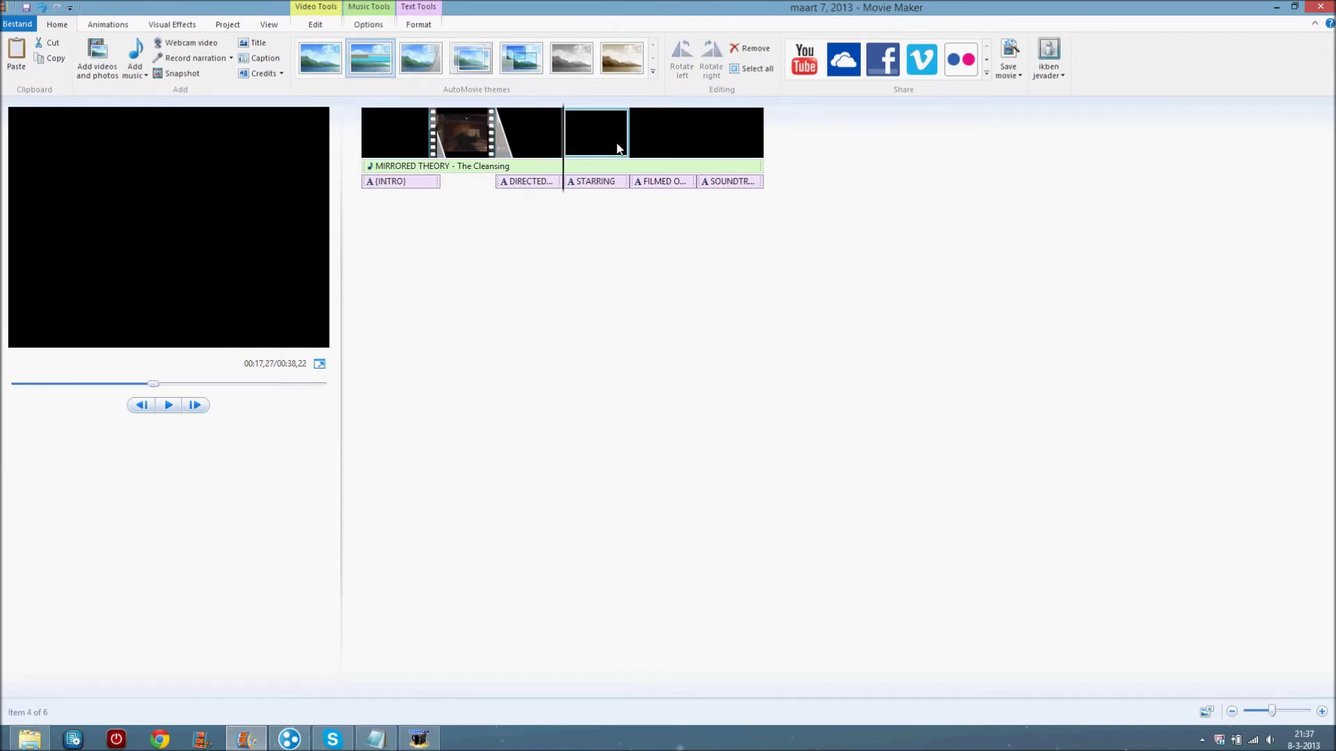
click(529, 136)
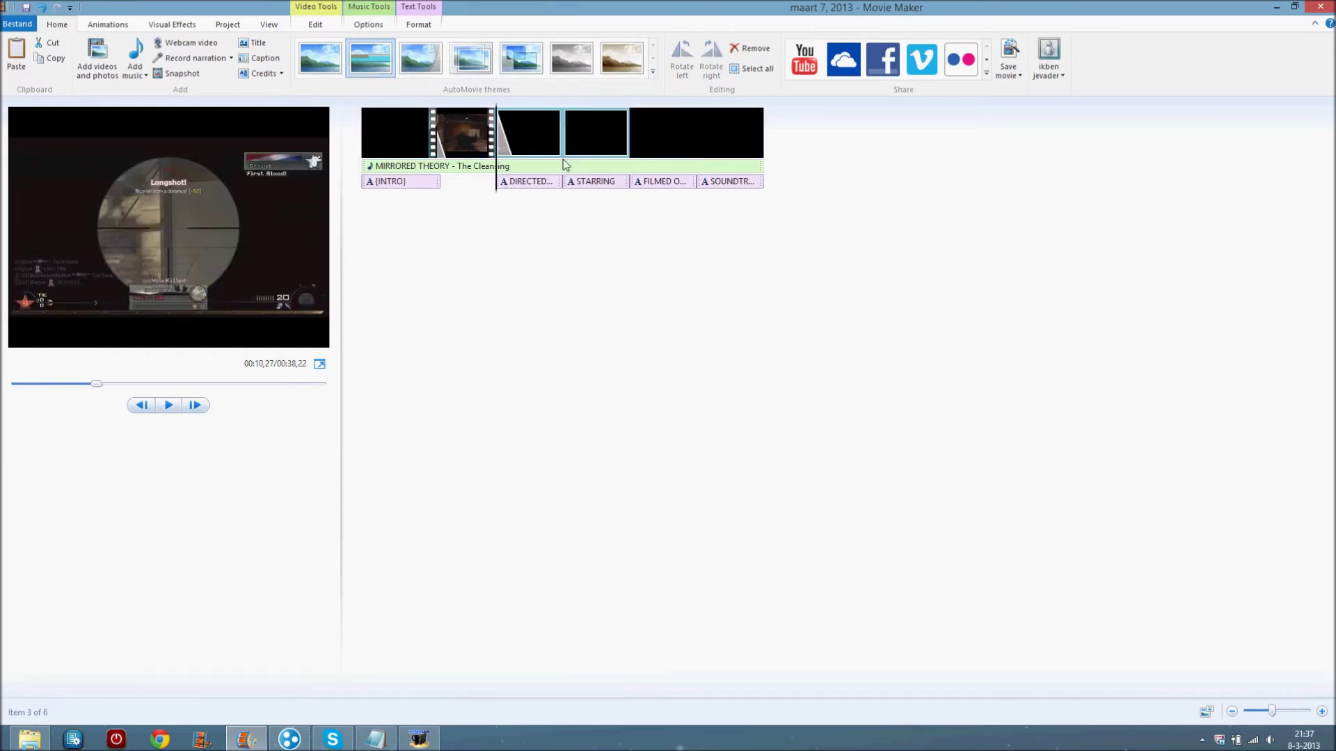
Remove the extra credits clips the theme added, keeping the {INTRO} title and gameplay clip
right_click(535, 142)
click(581, 224)
right_click(543, 136)
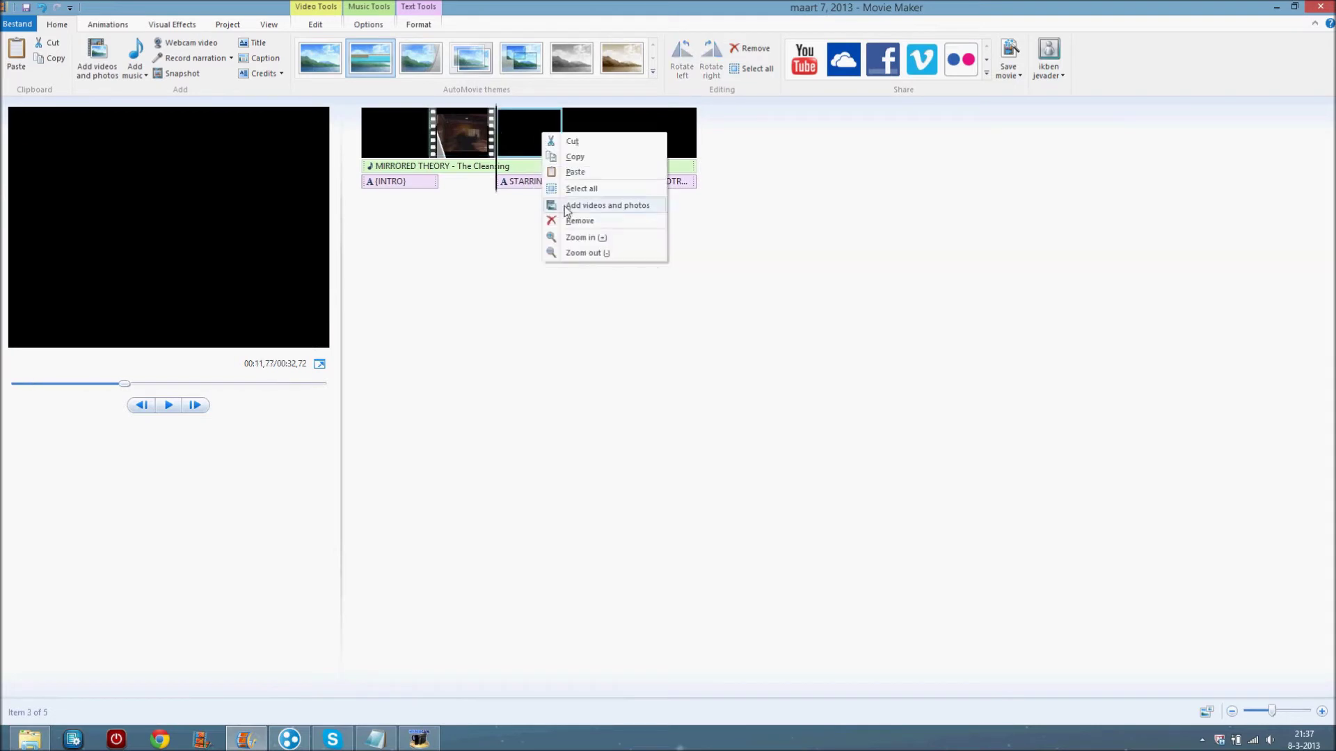
click(564, 220)
click(566, 221)
right_click(505, 124)
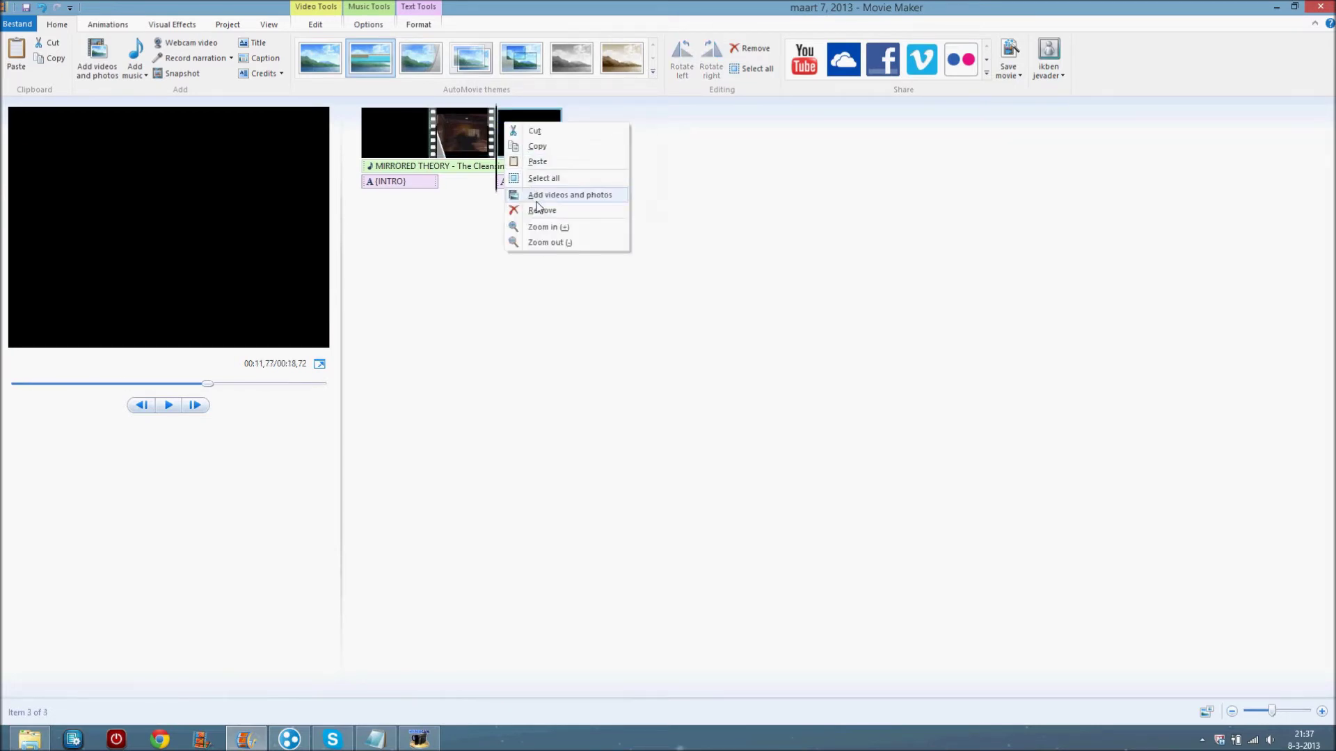
click(534, 200)
click(647, 9)
right_click(514, 136)
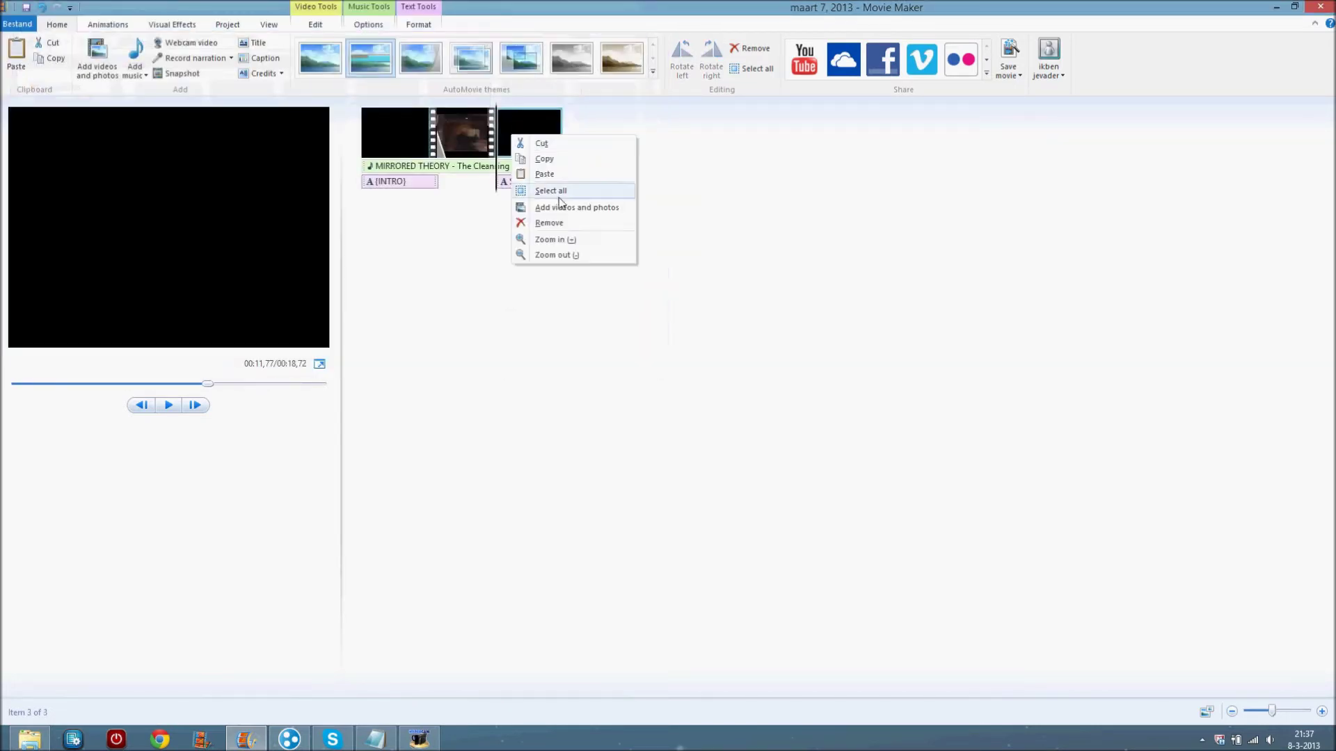
key(Escape)
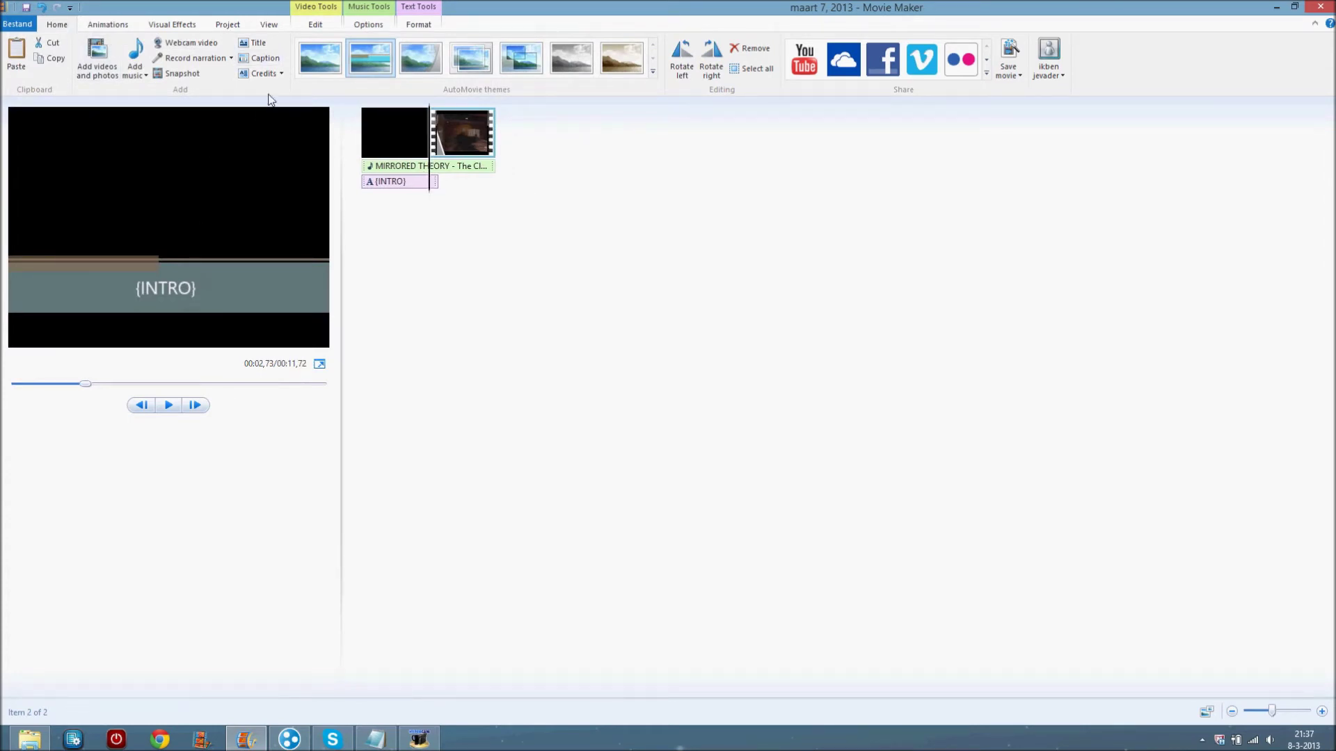
Rotate the gameplay clip back to upright landscape and view the YouTube resolutions (960 x 720 recommended)
click(682, 59)
key(space)
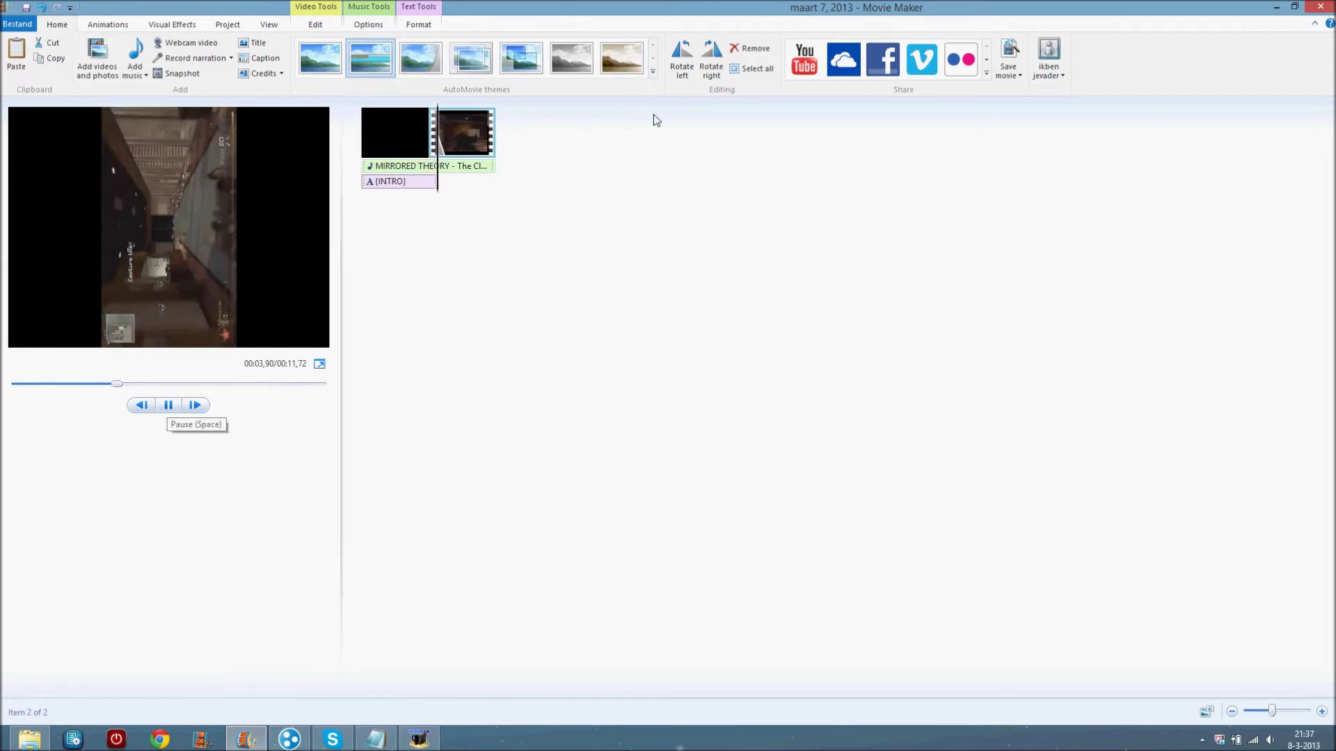
click(683, 68)
click(683, 69)
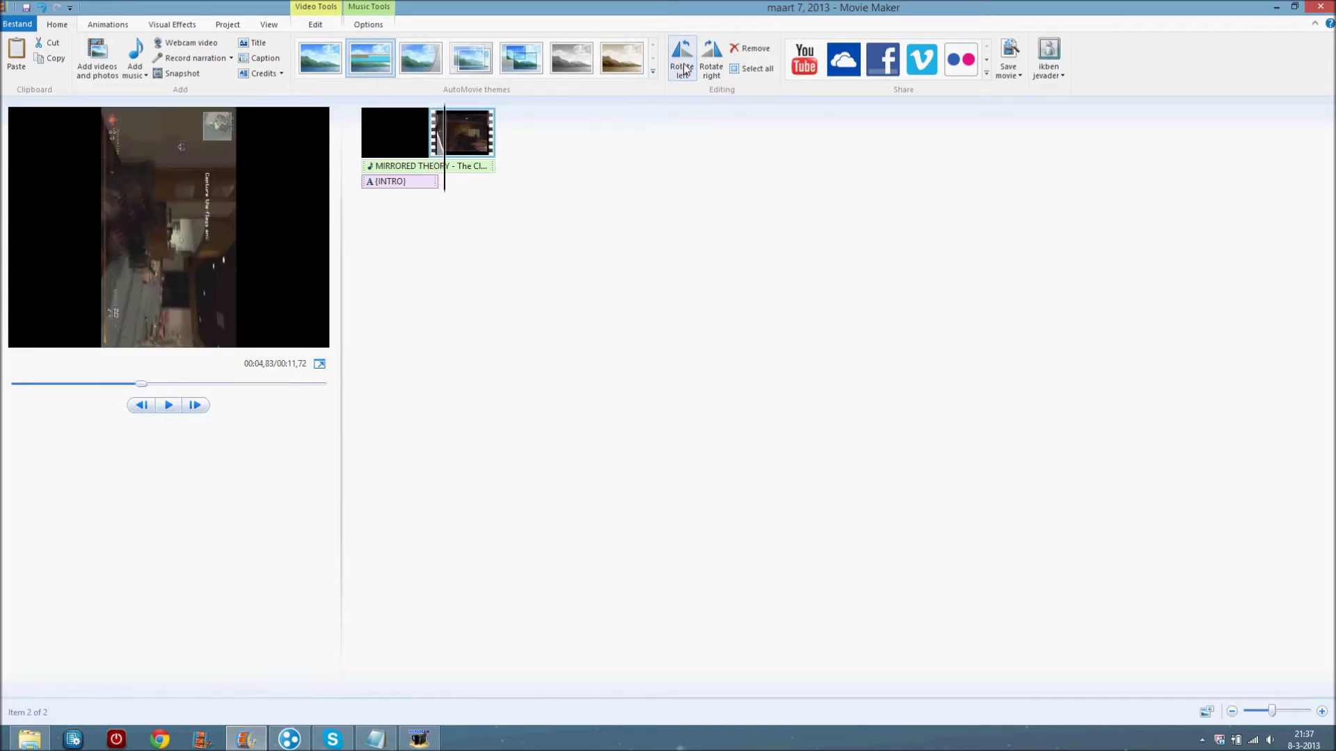
click(684, 69)
click(718, 69)
click(720, 69)
click(720, 70)
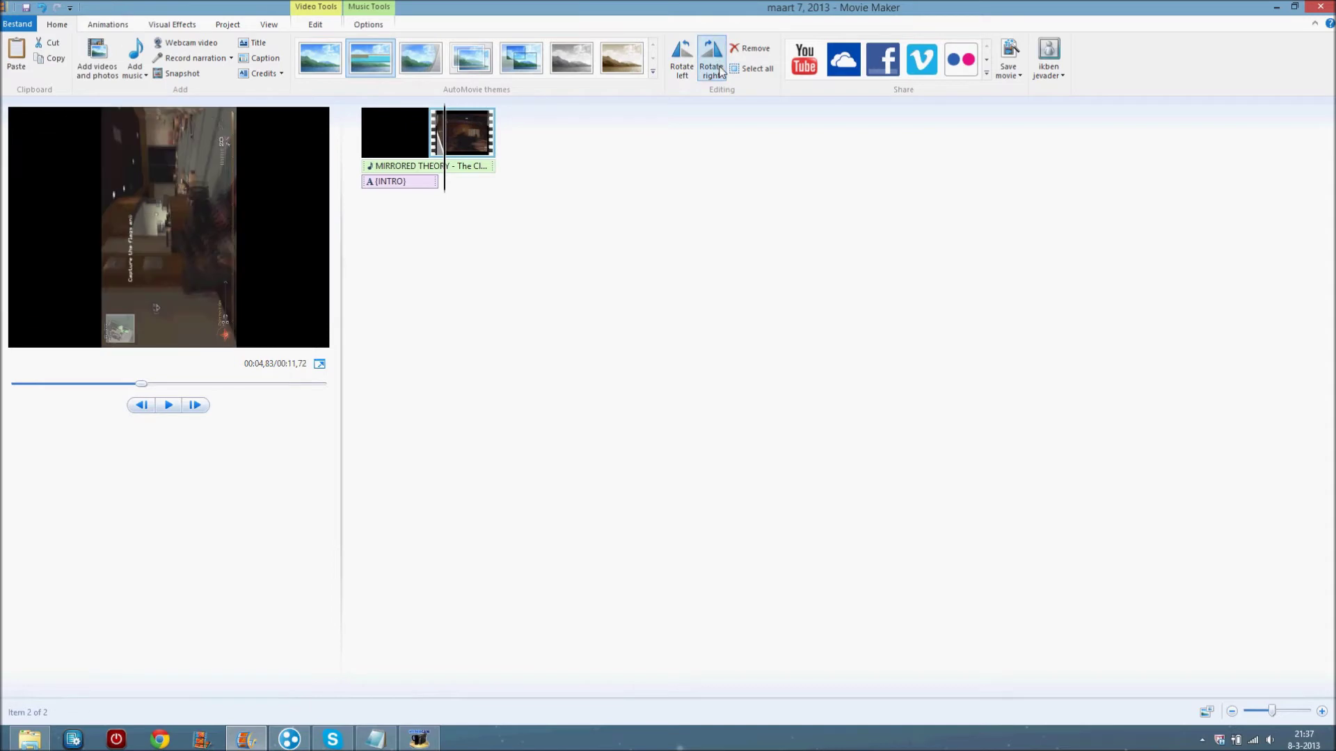
click(720, 70)
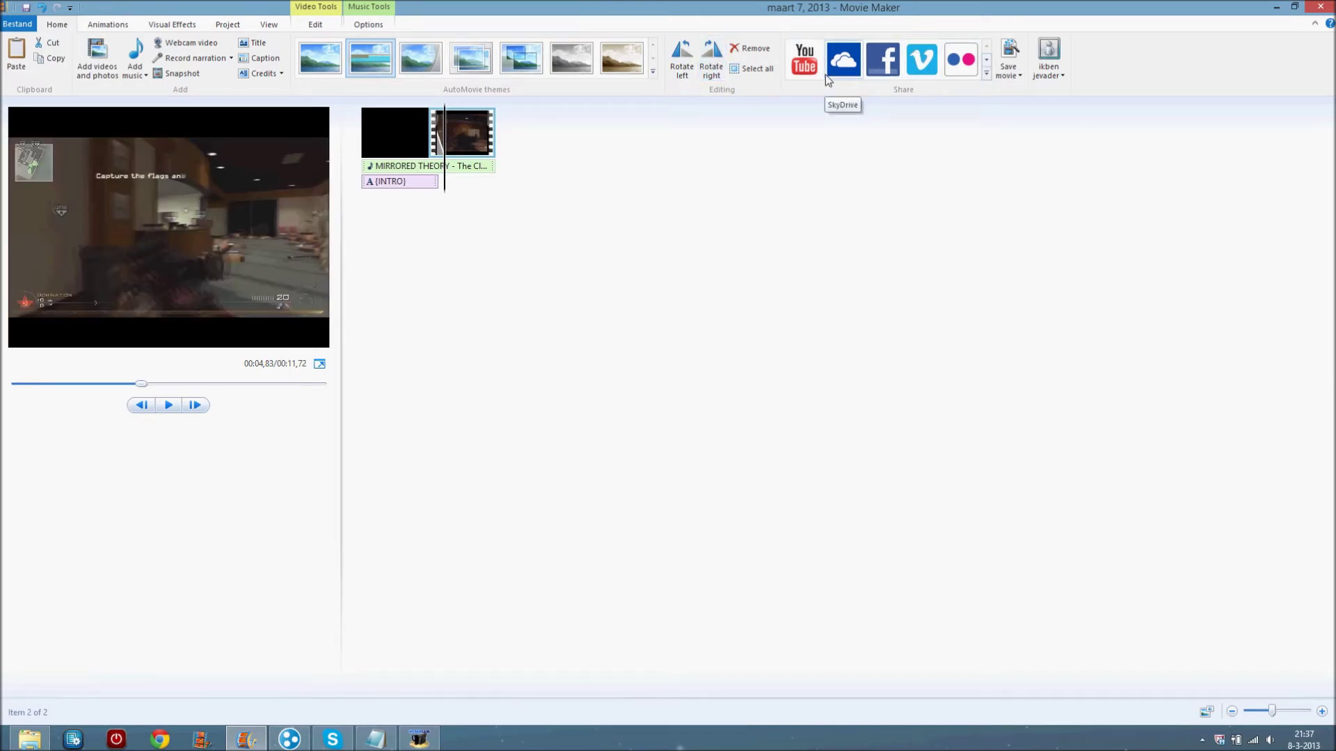
click(805, 62)
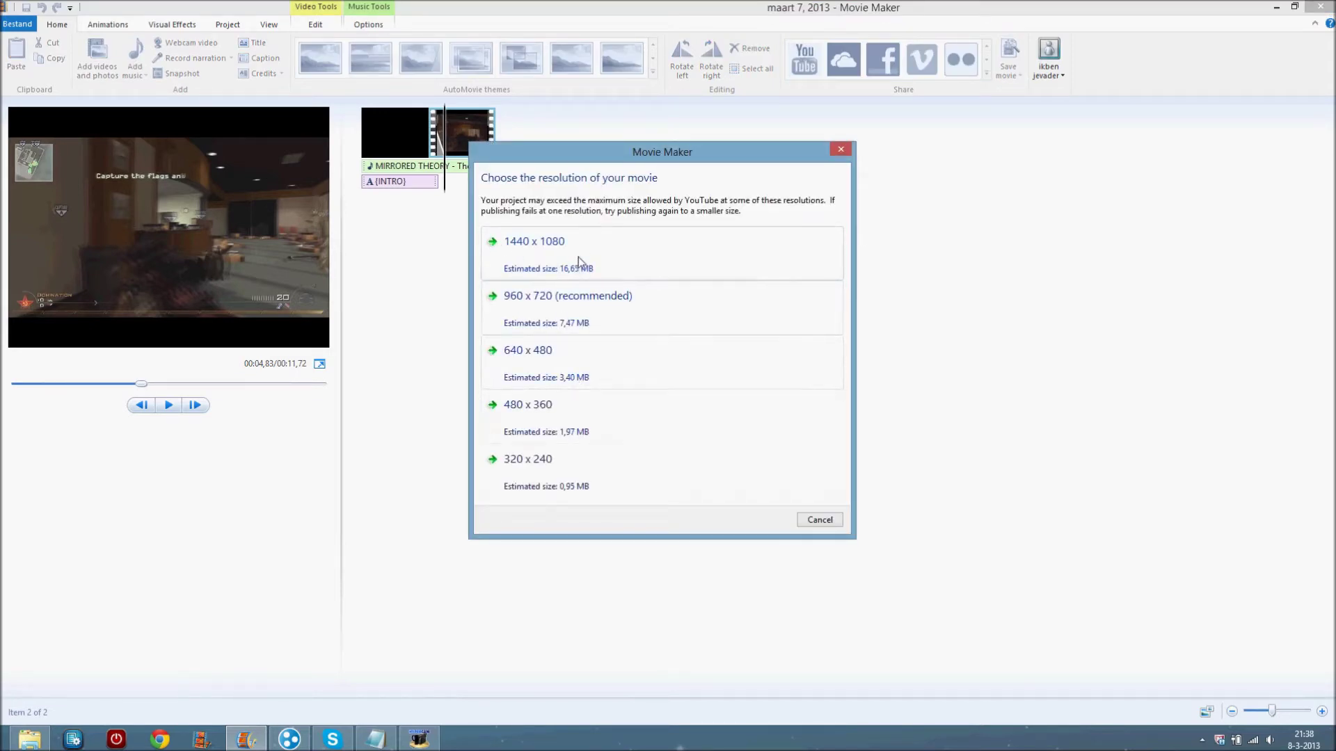
Change the project aspect ratio to widescreen 16:9
click(840, 149)
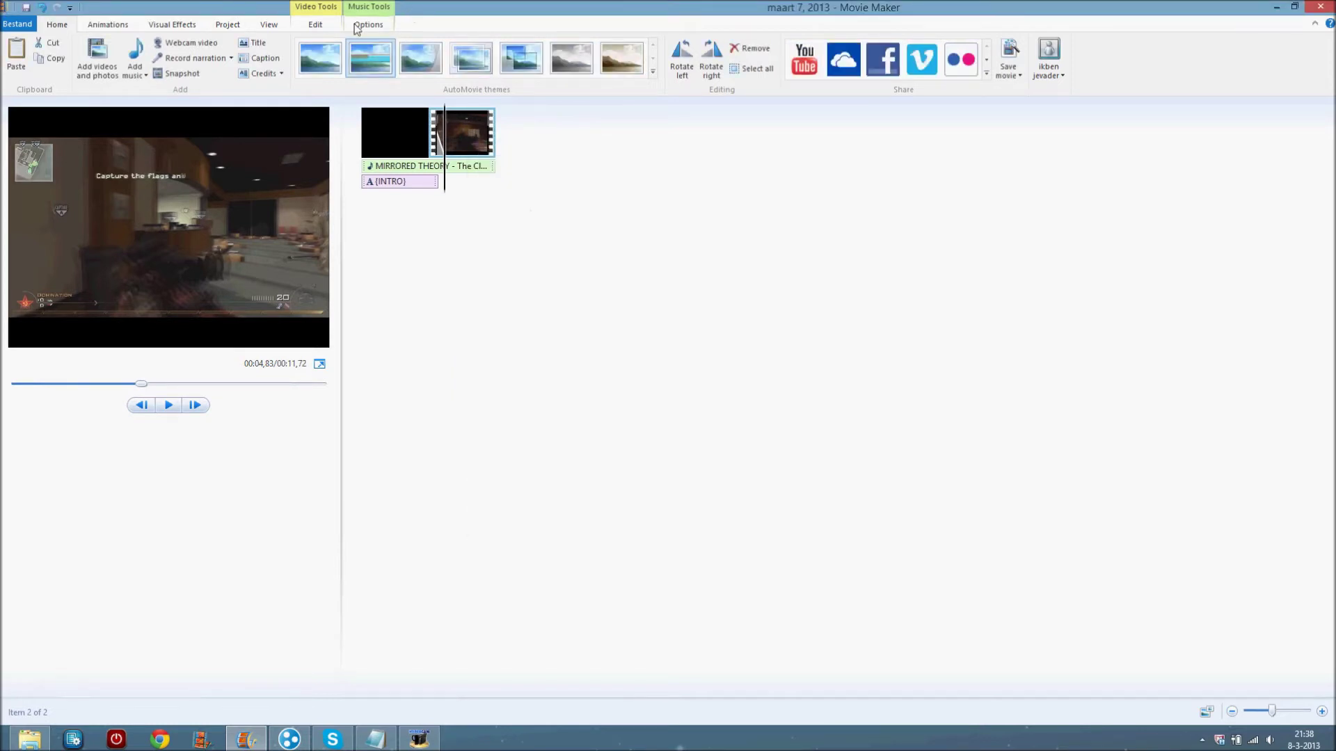
click(313, 25)
click(368, 24)
click(315, 24)
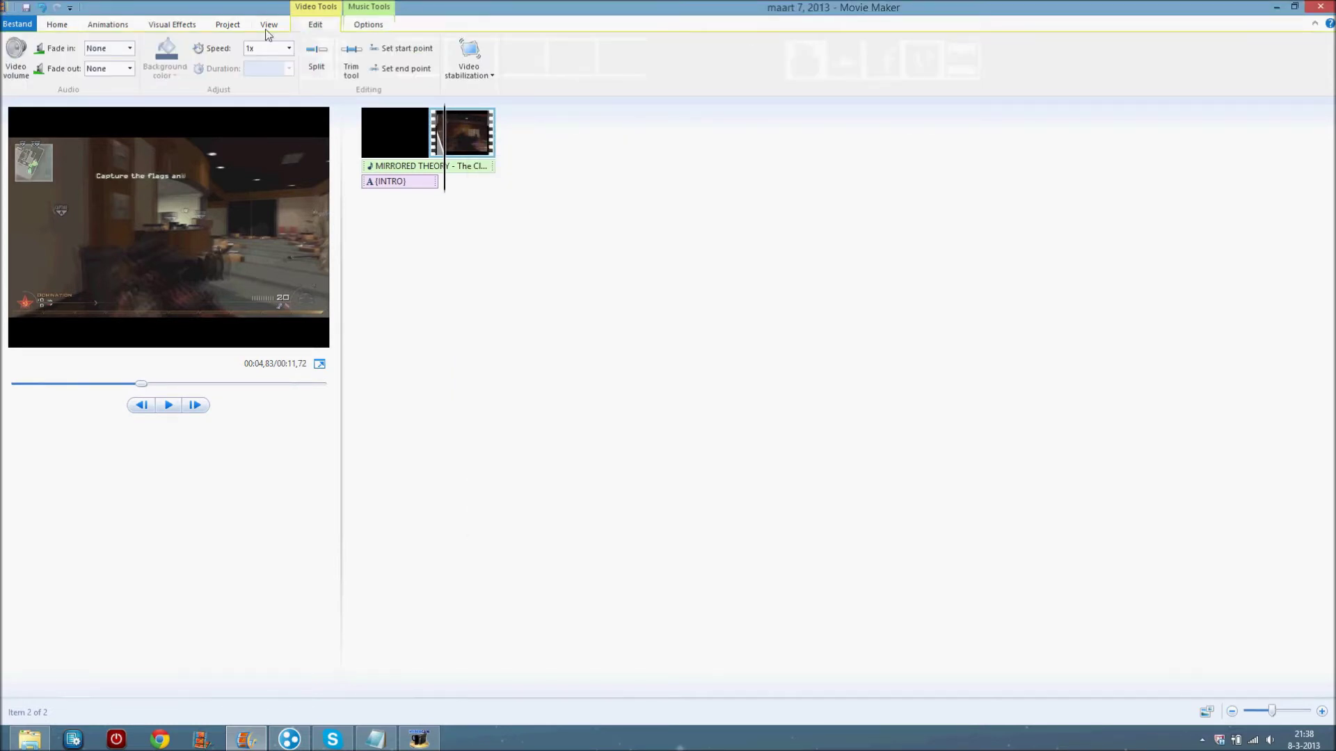
click(269, 25)
click(217, 27)
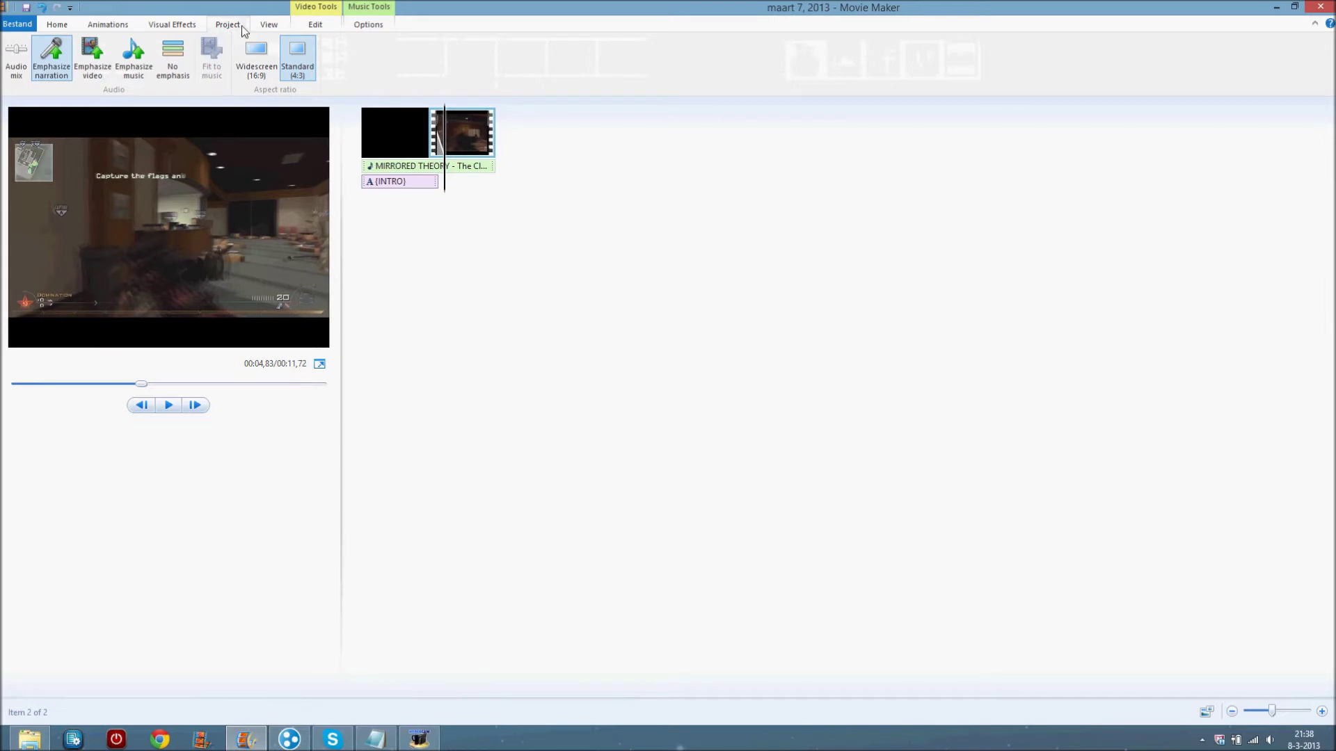
click(263, 64)
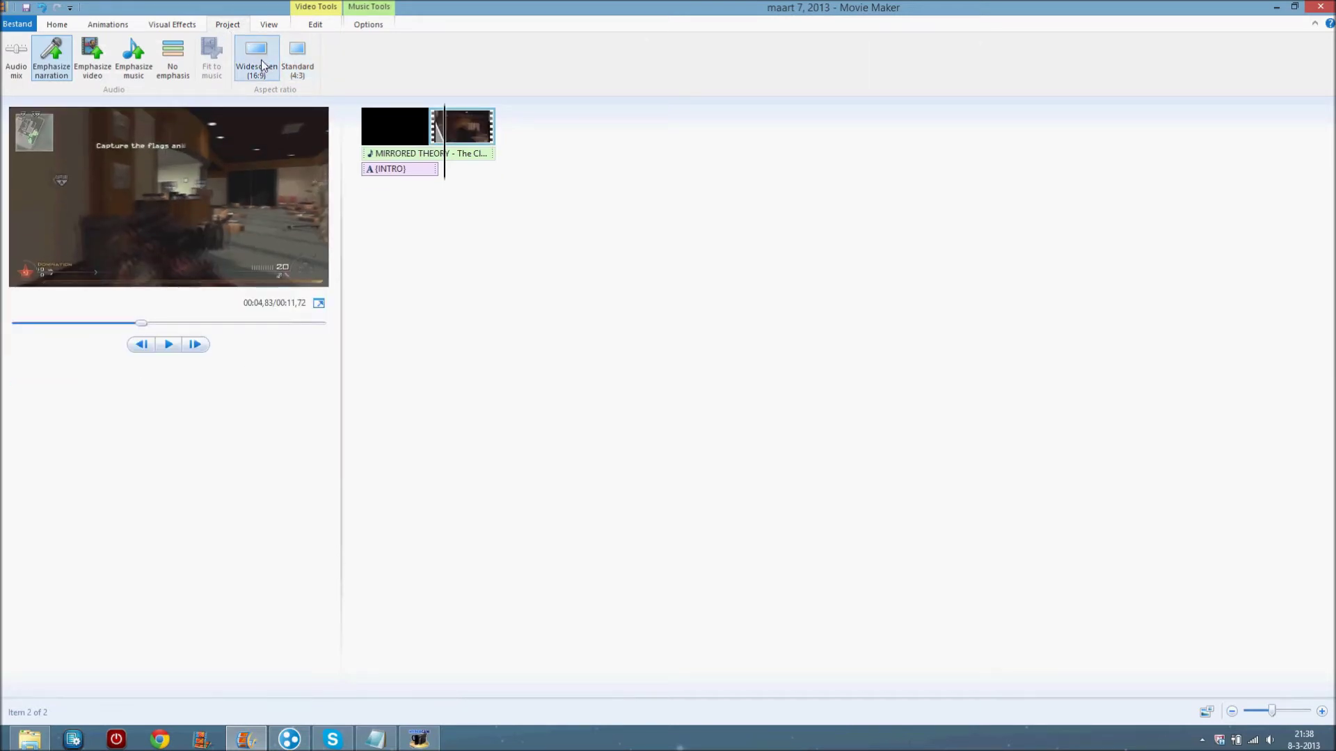
Recheck the YouTube resolutions, now up to 1920 x 1080 with 1280 x 720 recommended
click(331, 25)
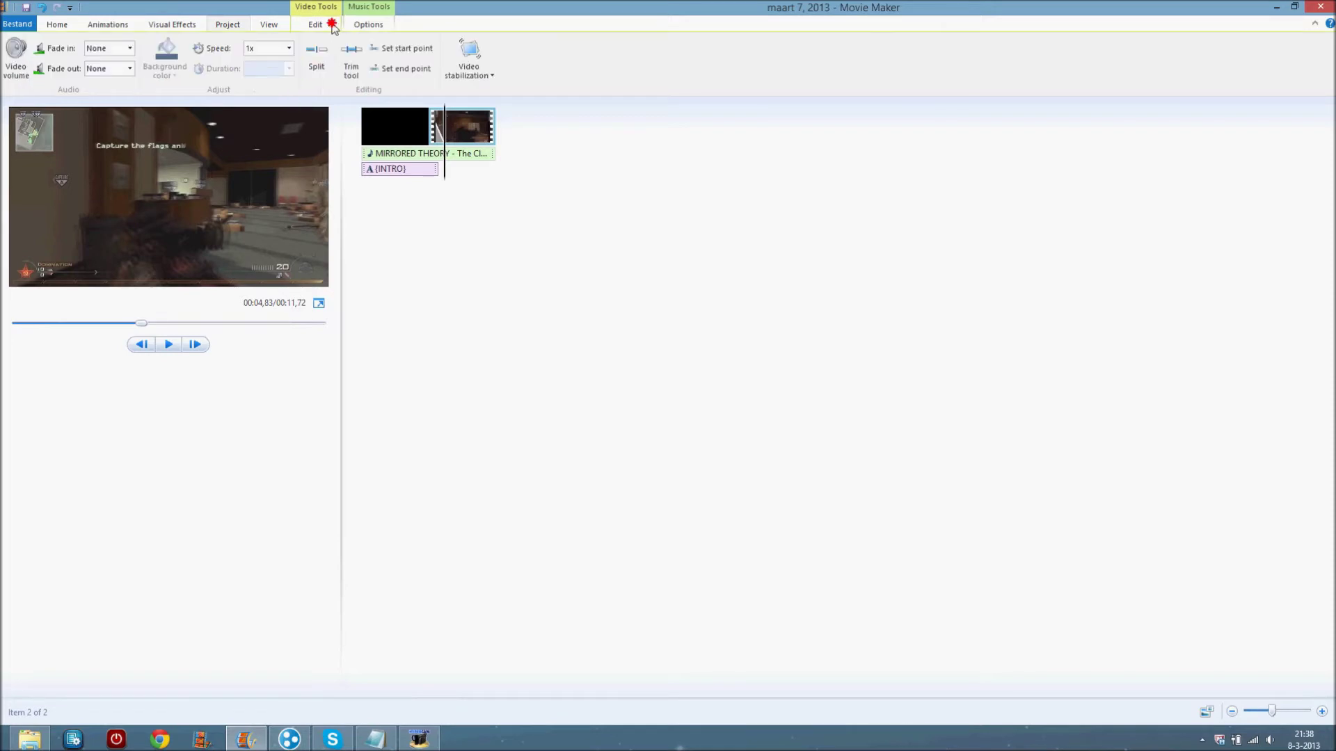
click(269, 25)
click(228, 24)
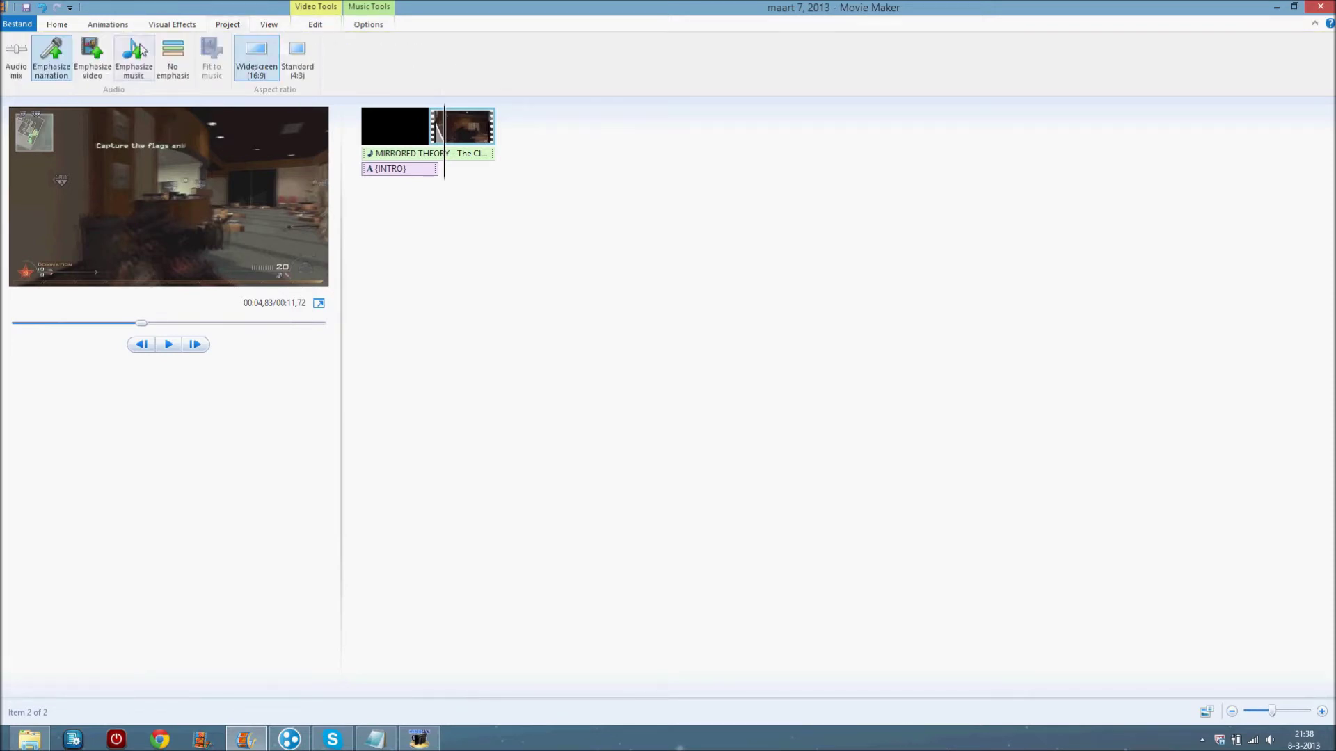
click(70, 24)
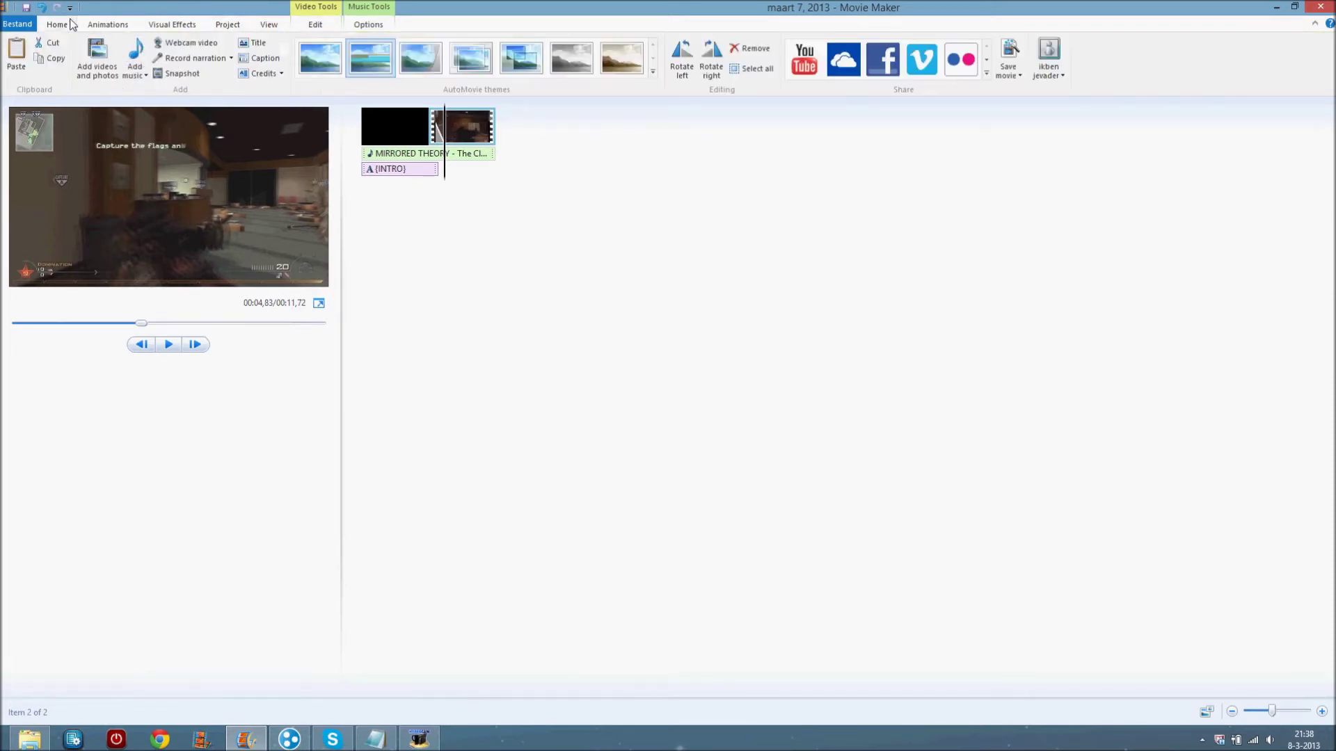
click(805, 59)
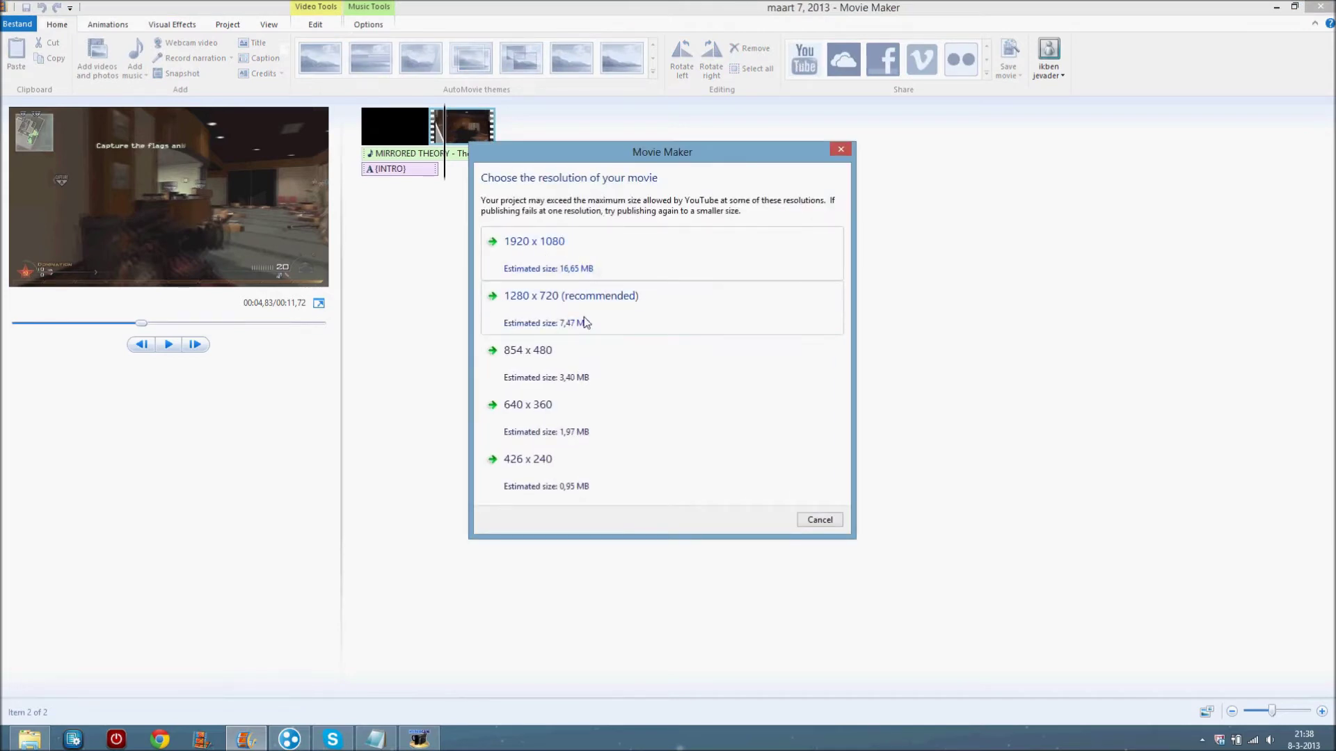
Add an end CREDITS clip with the Contemporary fly in left 2 text effect
click(840, 150)
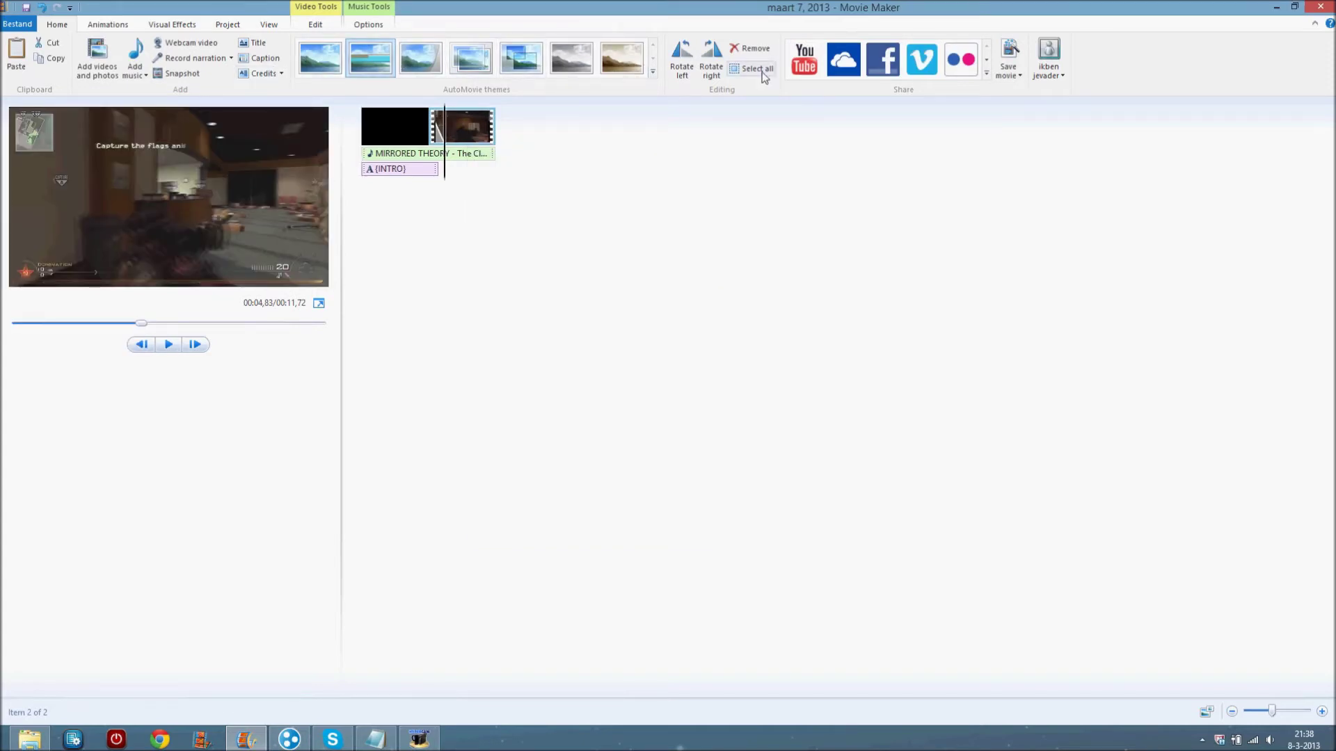
click(264, 74)
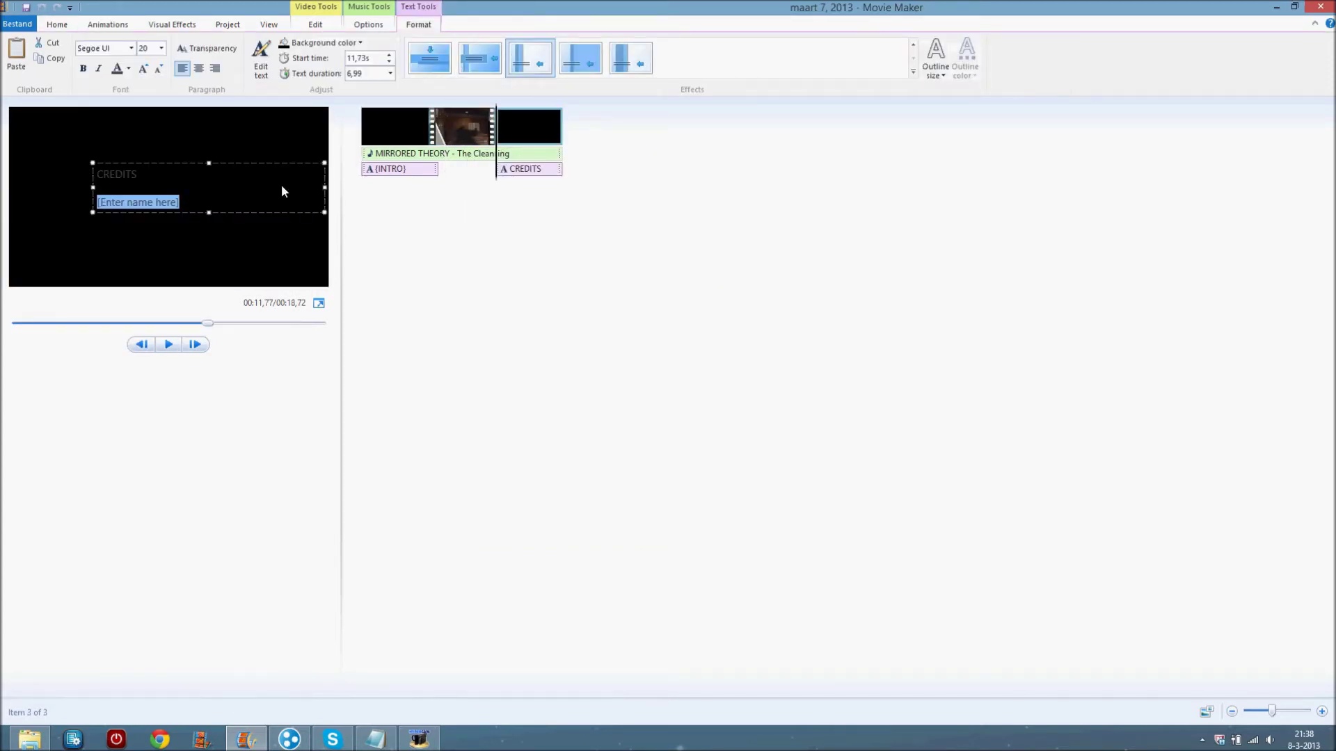
click(269, 196)
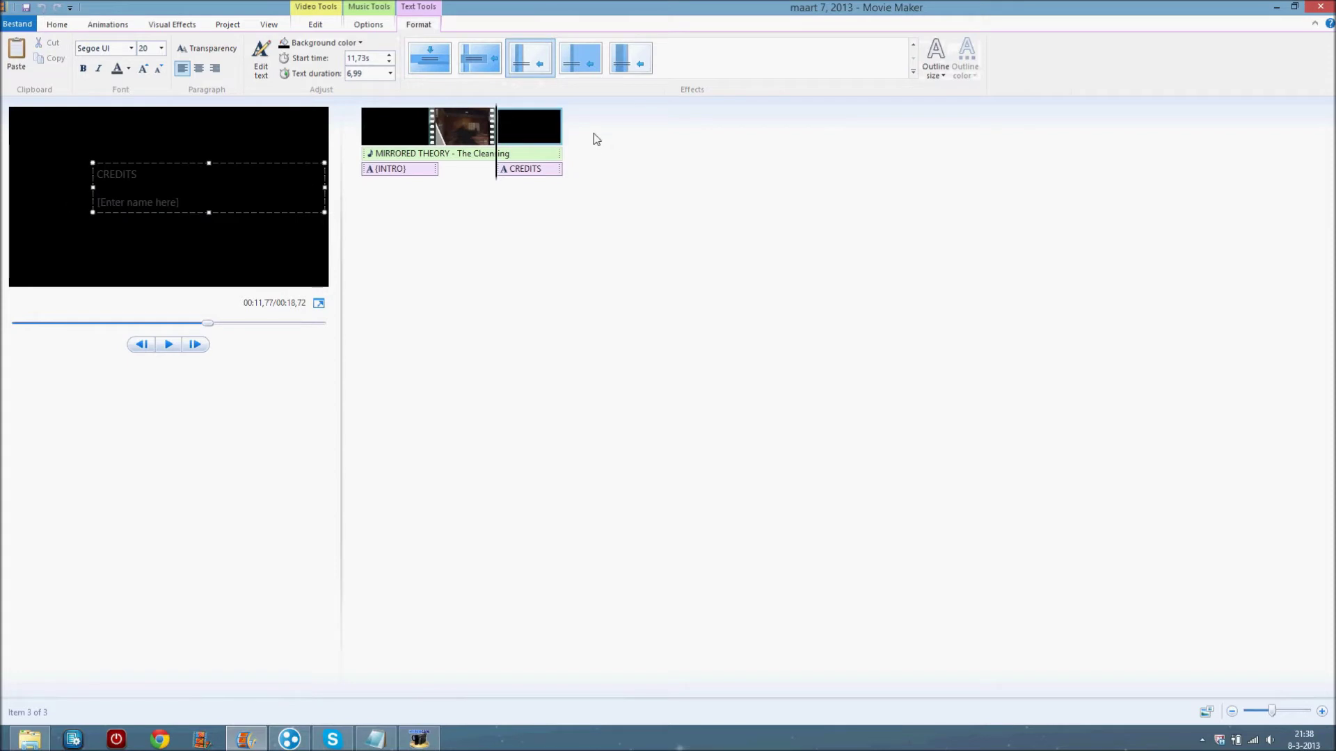
click(581, 66)
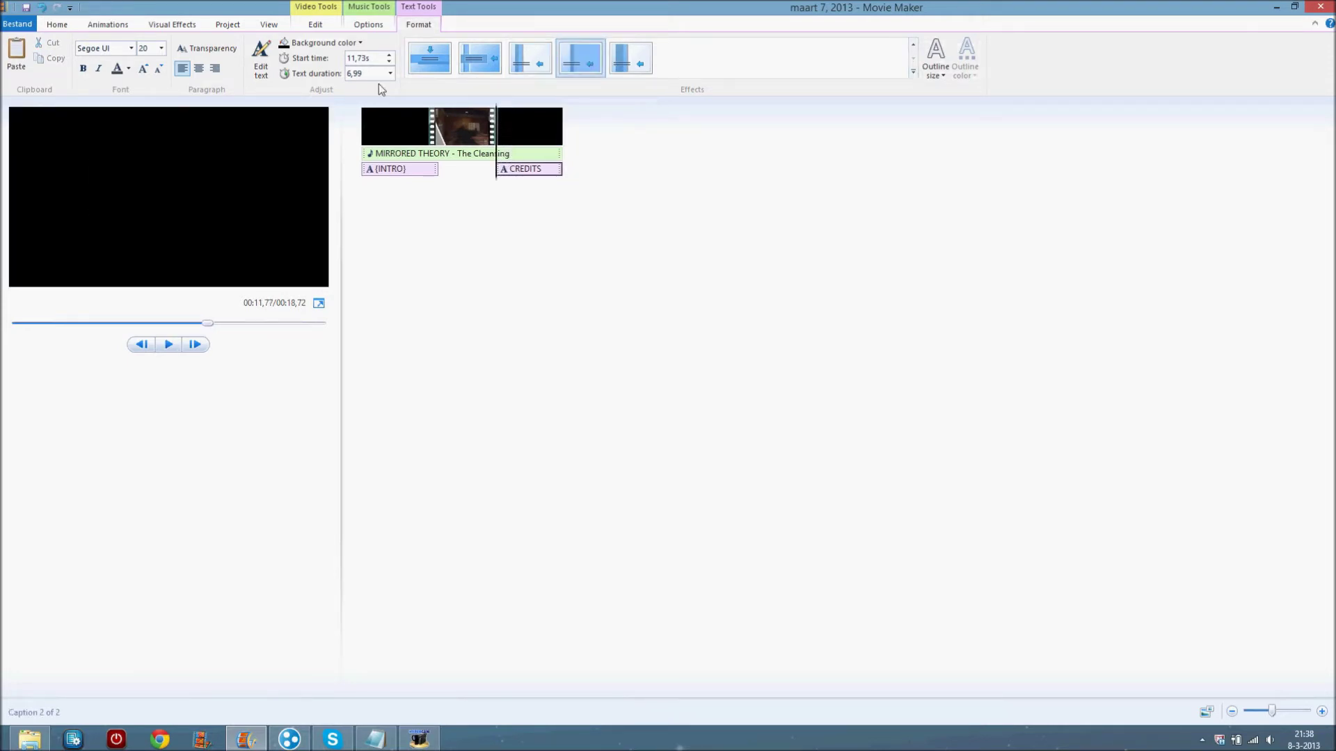
click(108, 25)
Apply a Reveals transition to the middle gameplay clip
click(431, 126)
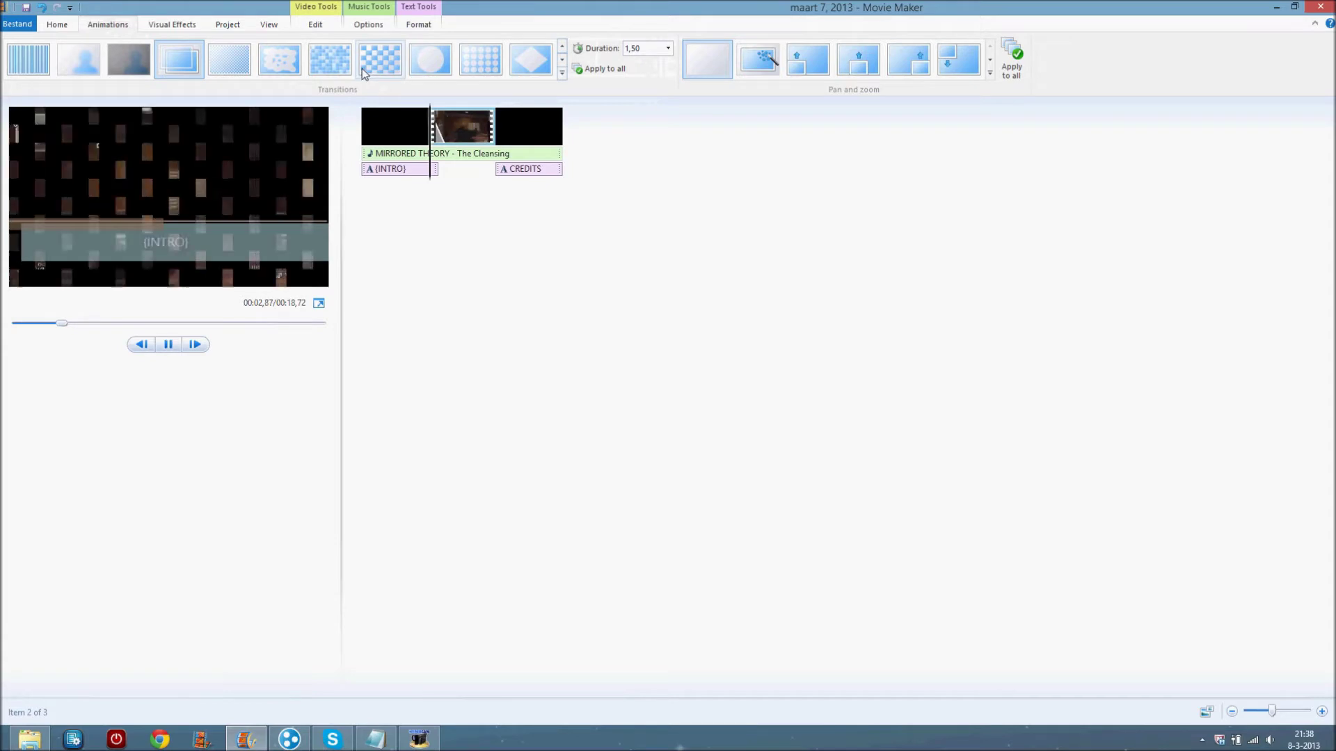
click(563, 74)
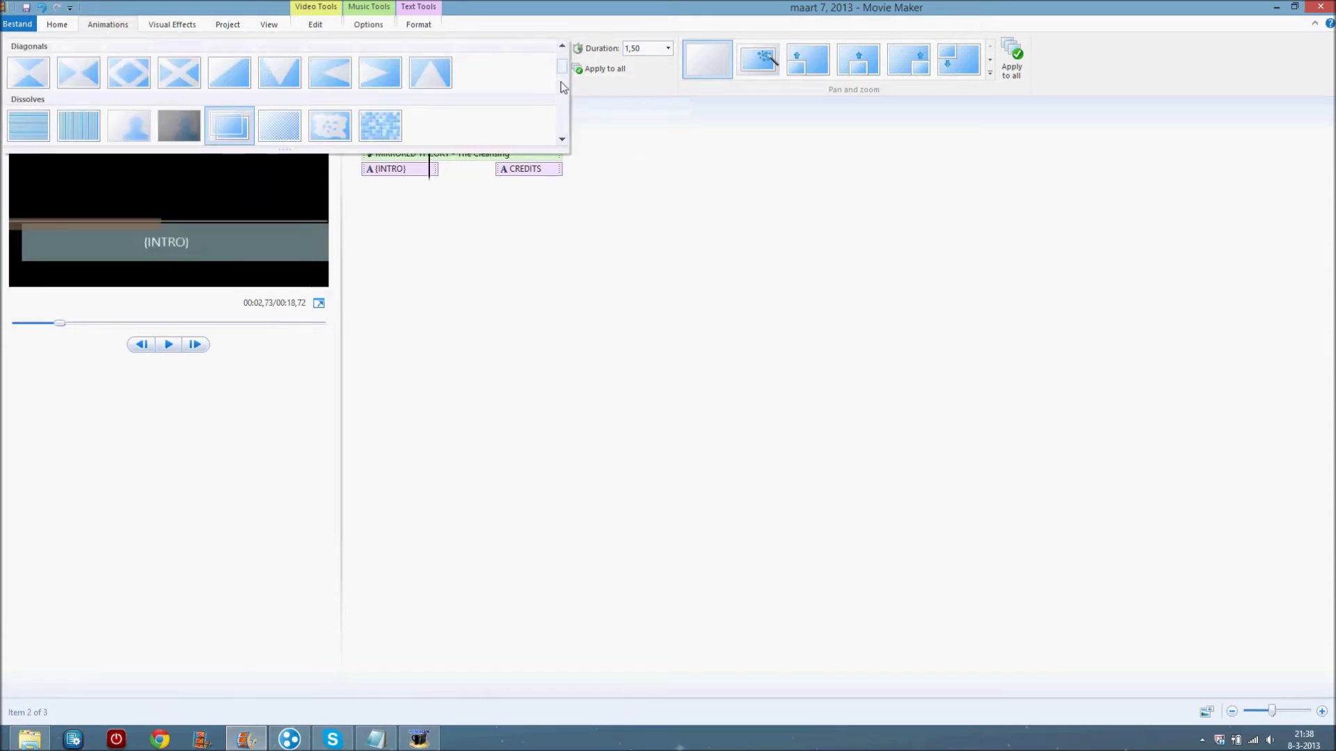
click(561, 85)
click(560, 96)
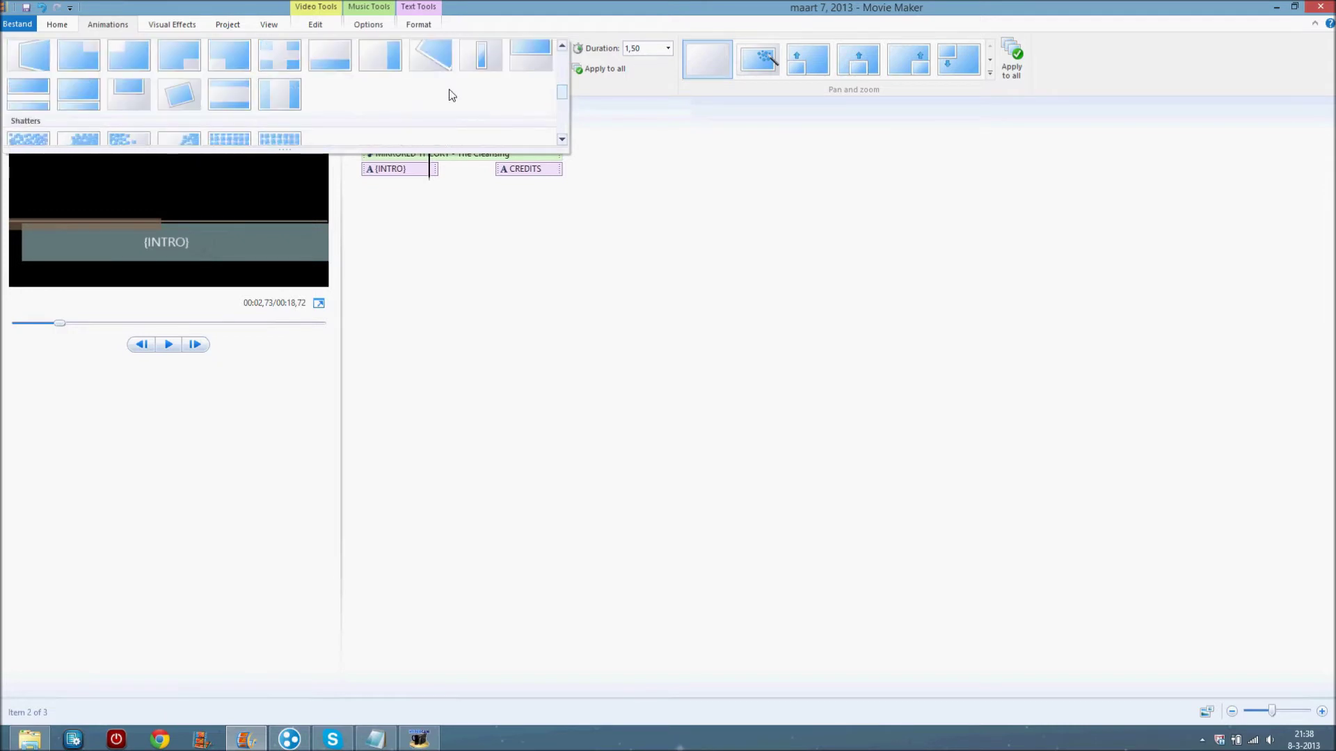
click(292, 73)
Play the movie from the {INTRO} title to preview the transition into gameplay
click(389, 129)
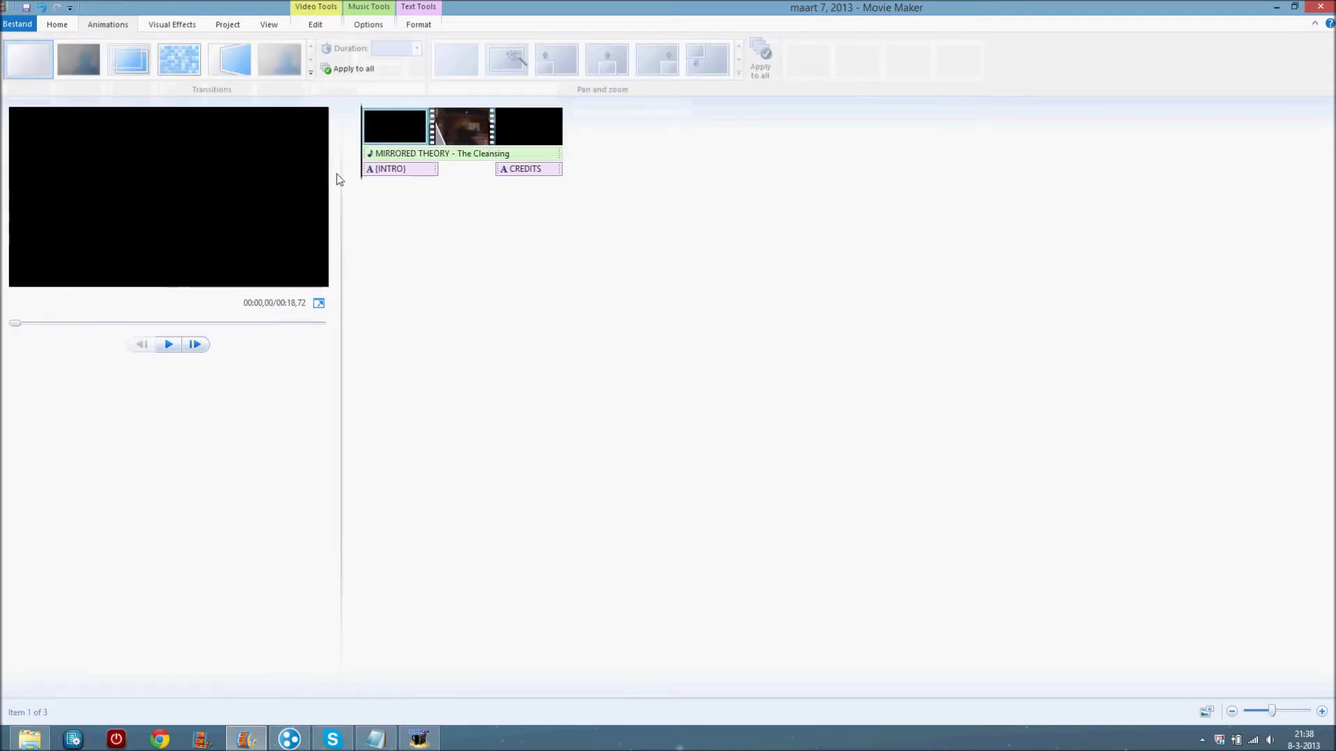
key(space)
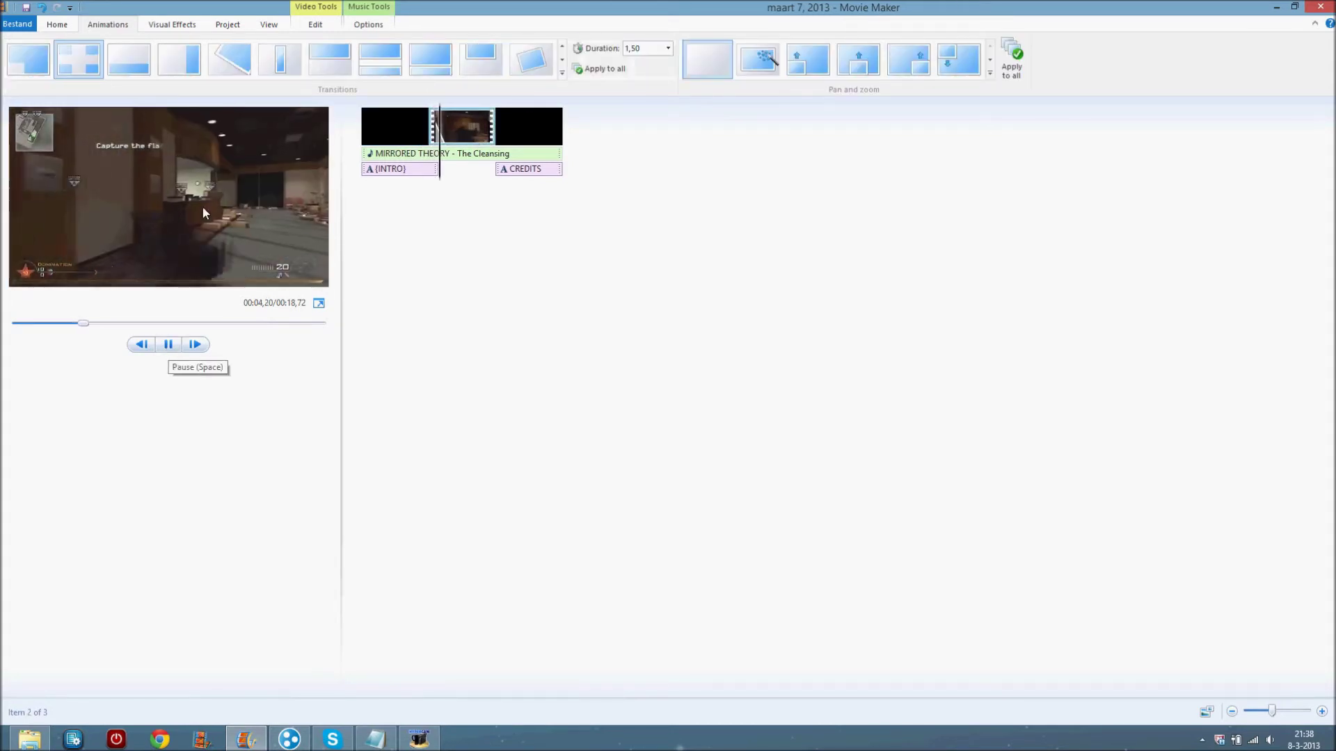
click(429, 129)
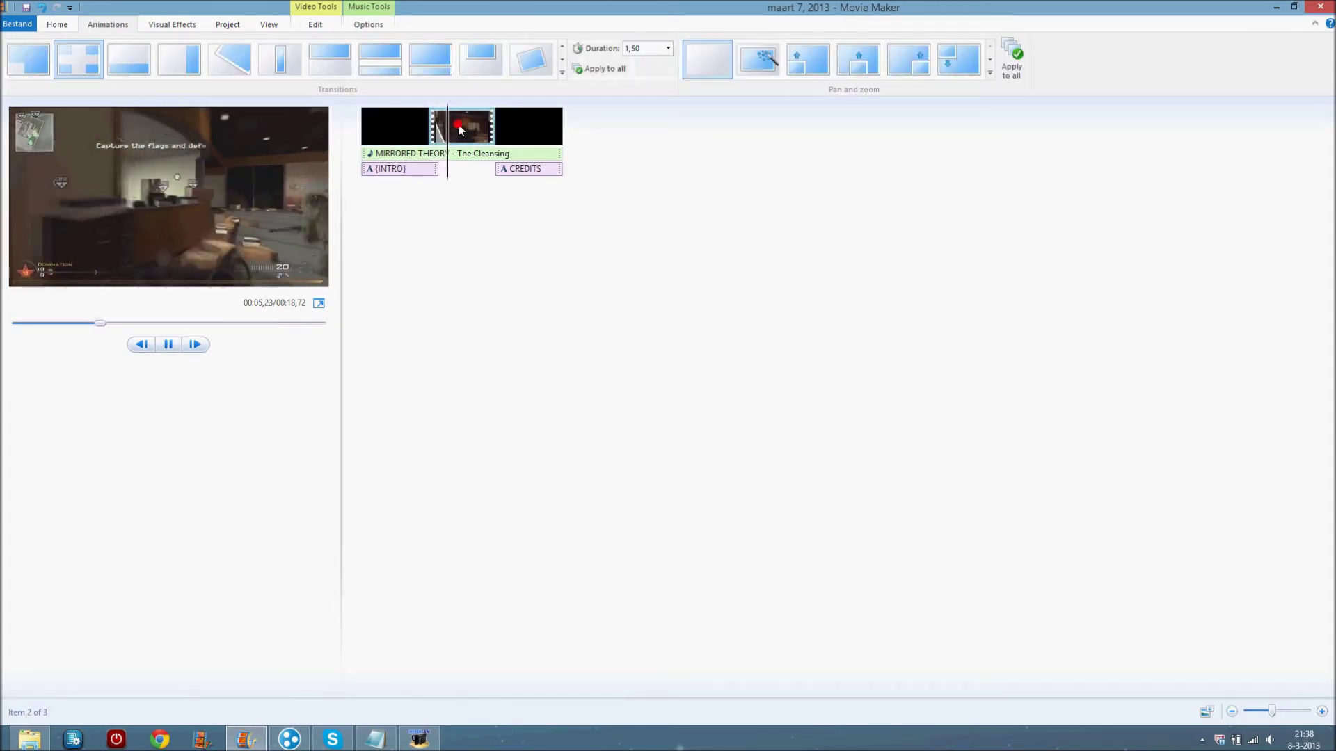
click(169, 348)
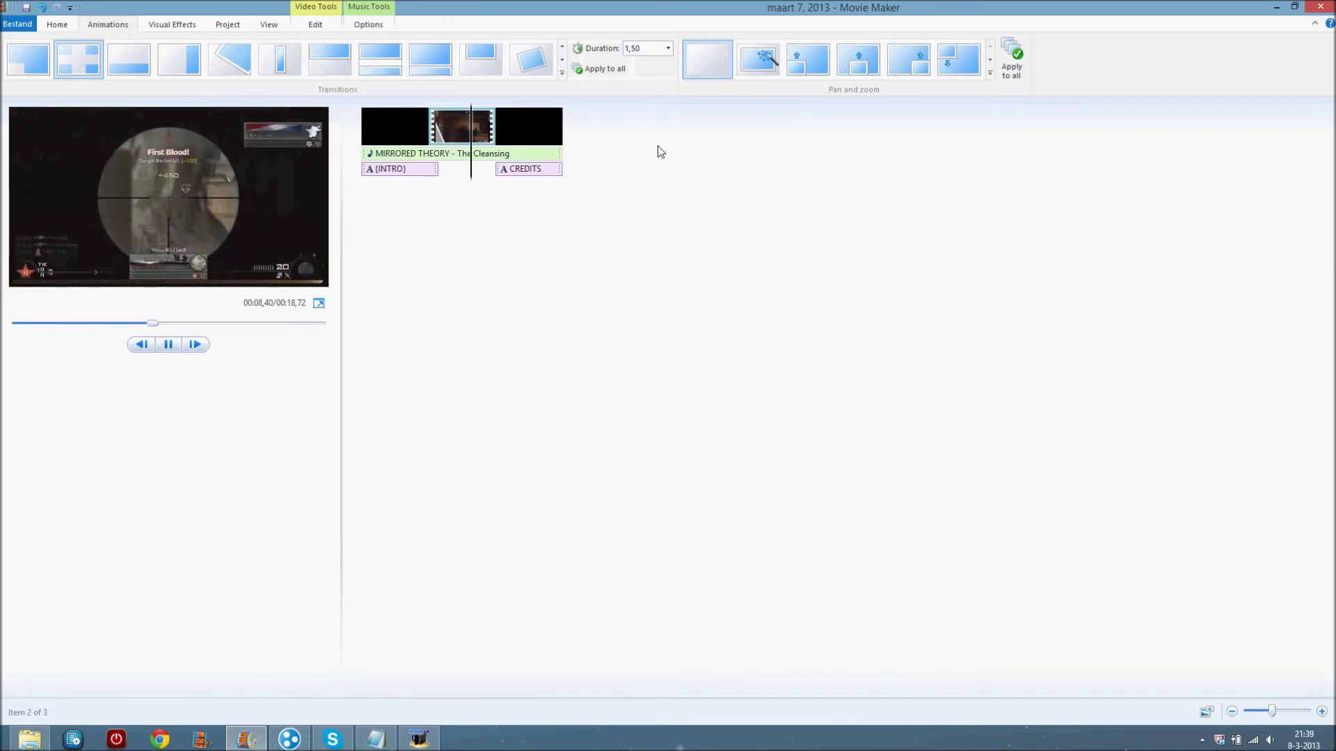
Give the gameplay clip the rotating Zoom in pan and zoom effect and preview it
click(457, 130)
click(990, 73)
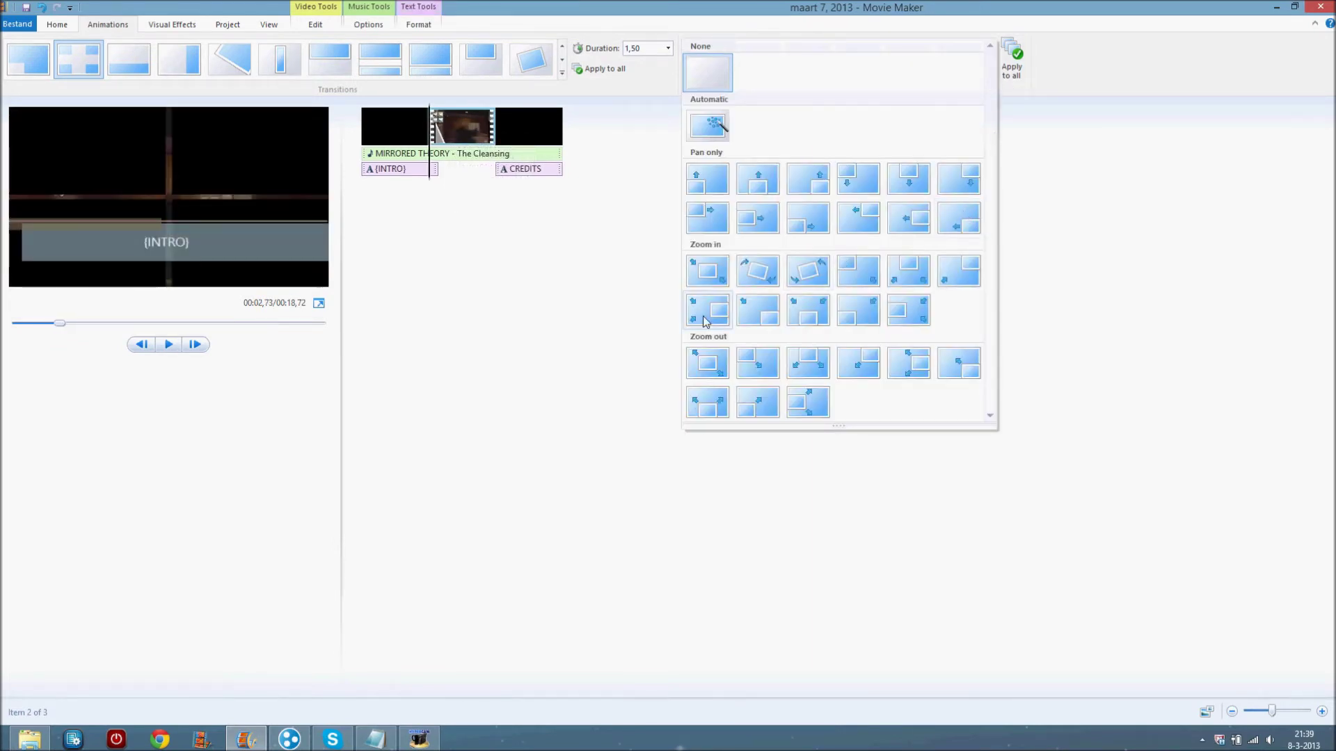
click(805, 266)
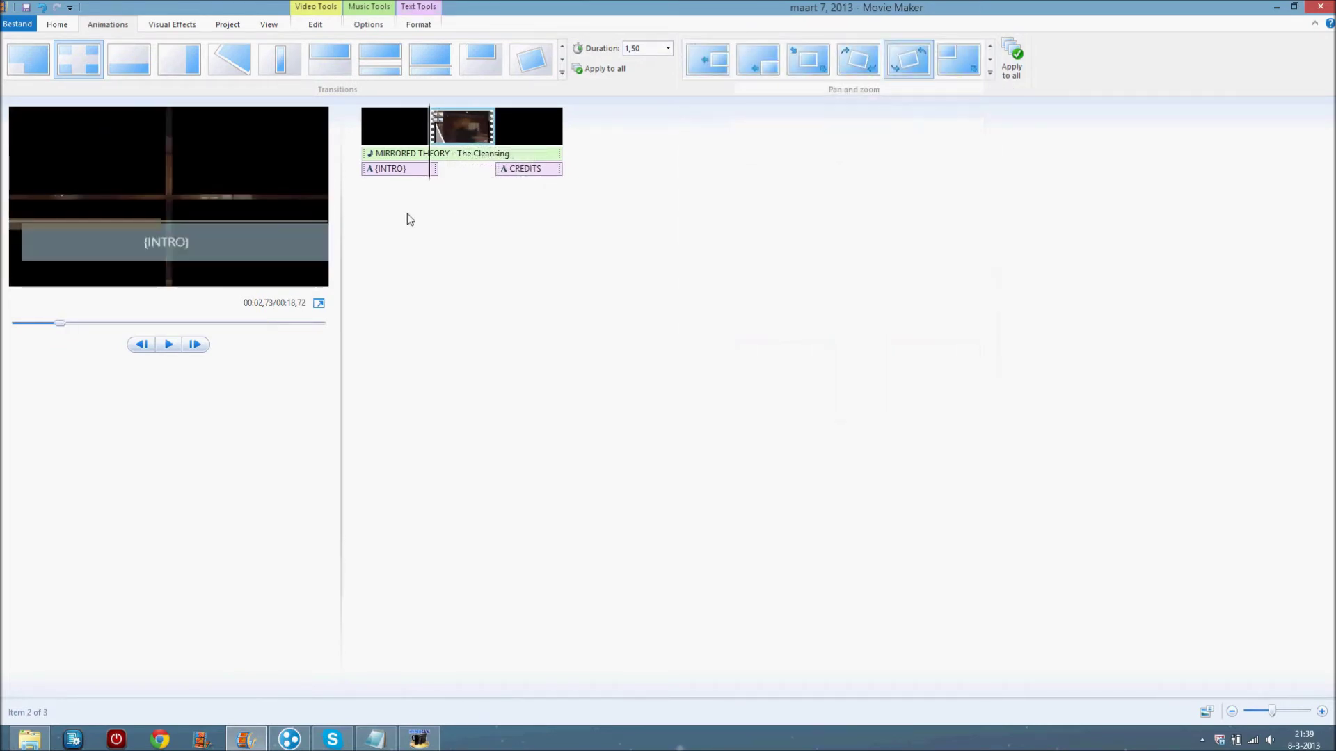
click(176, 345)
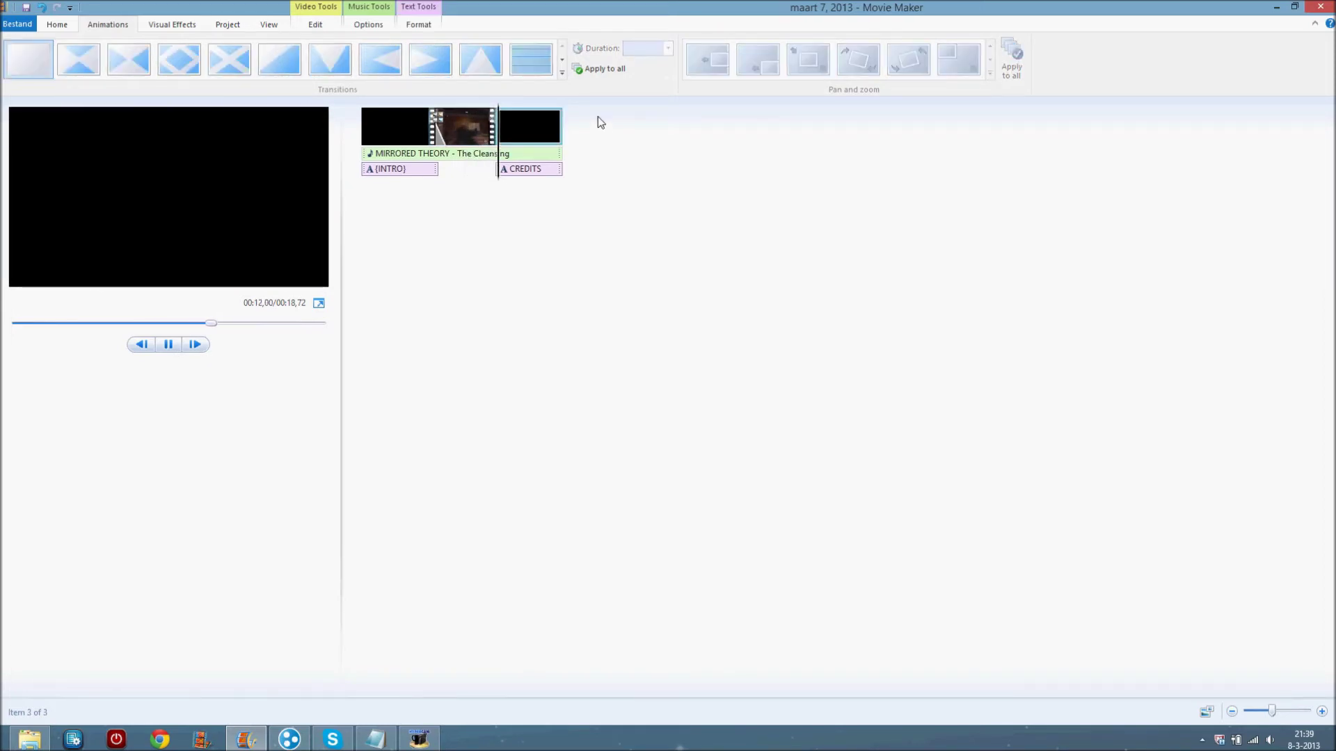
click(454, 123)
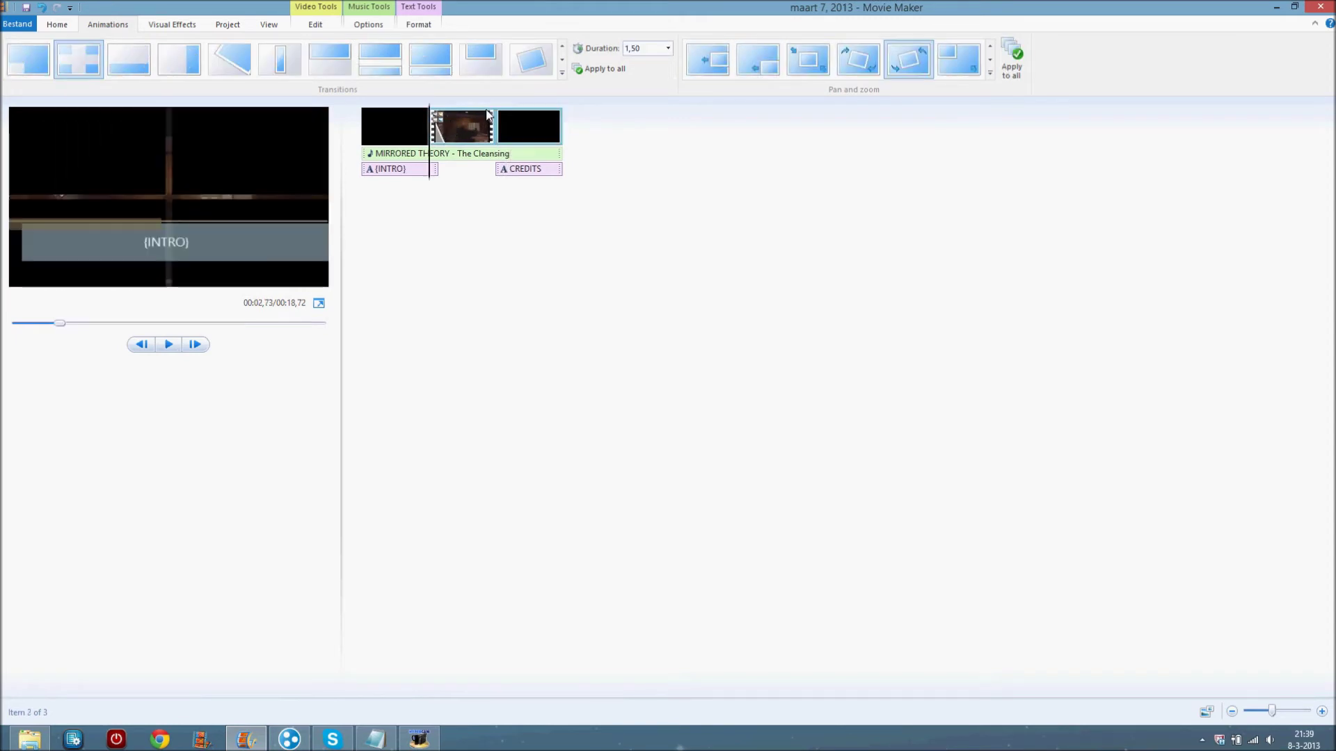
Choose Multiple effects from the Visual Effects gallery to open Add or Remove Effects
click(172, 24)
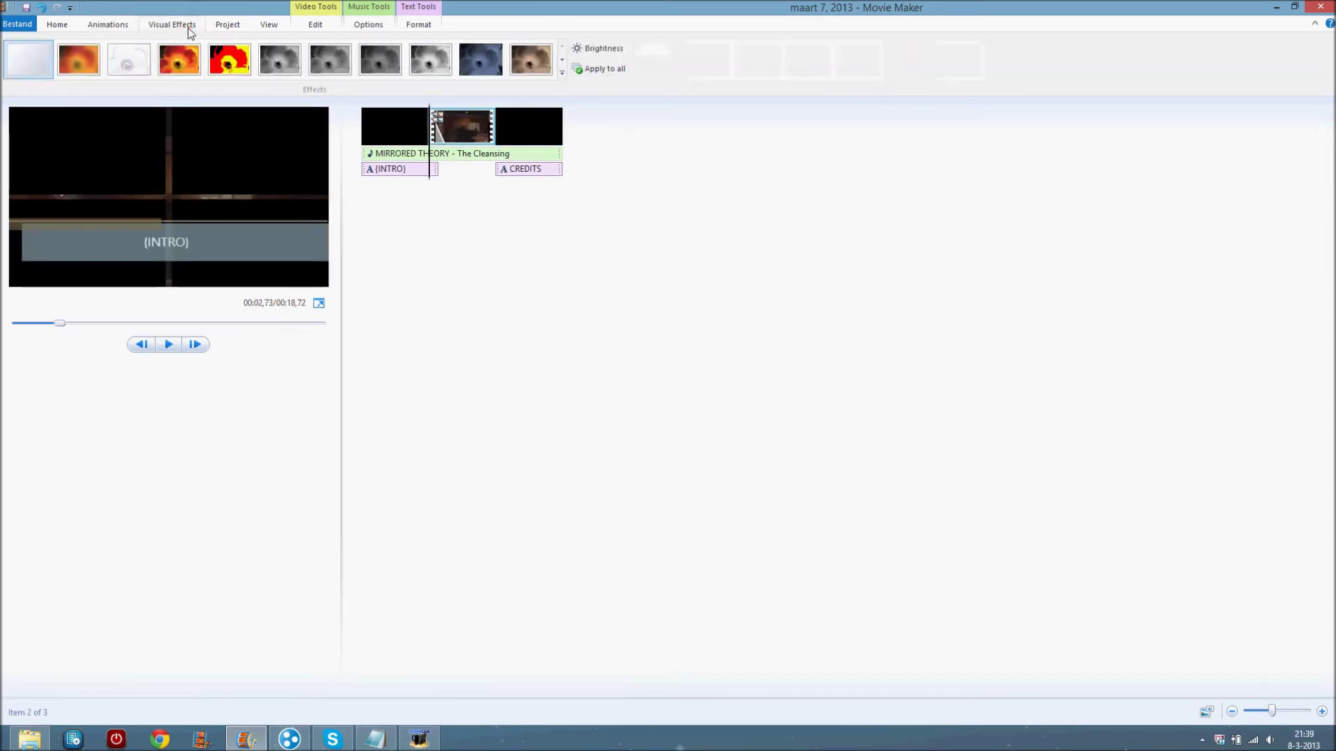
mouse_move(68, 58)
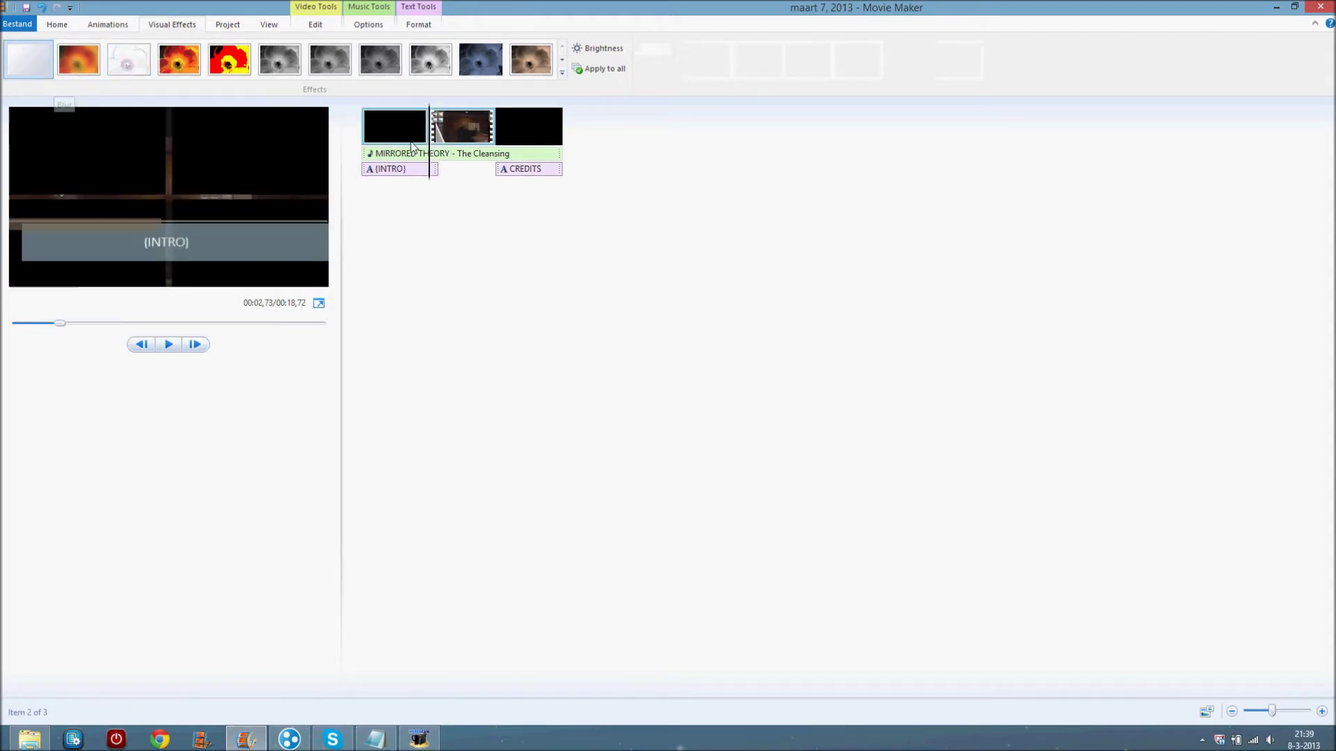
mouse_move(130, 62)
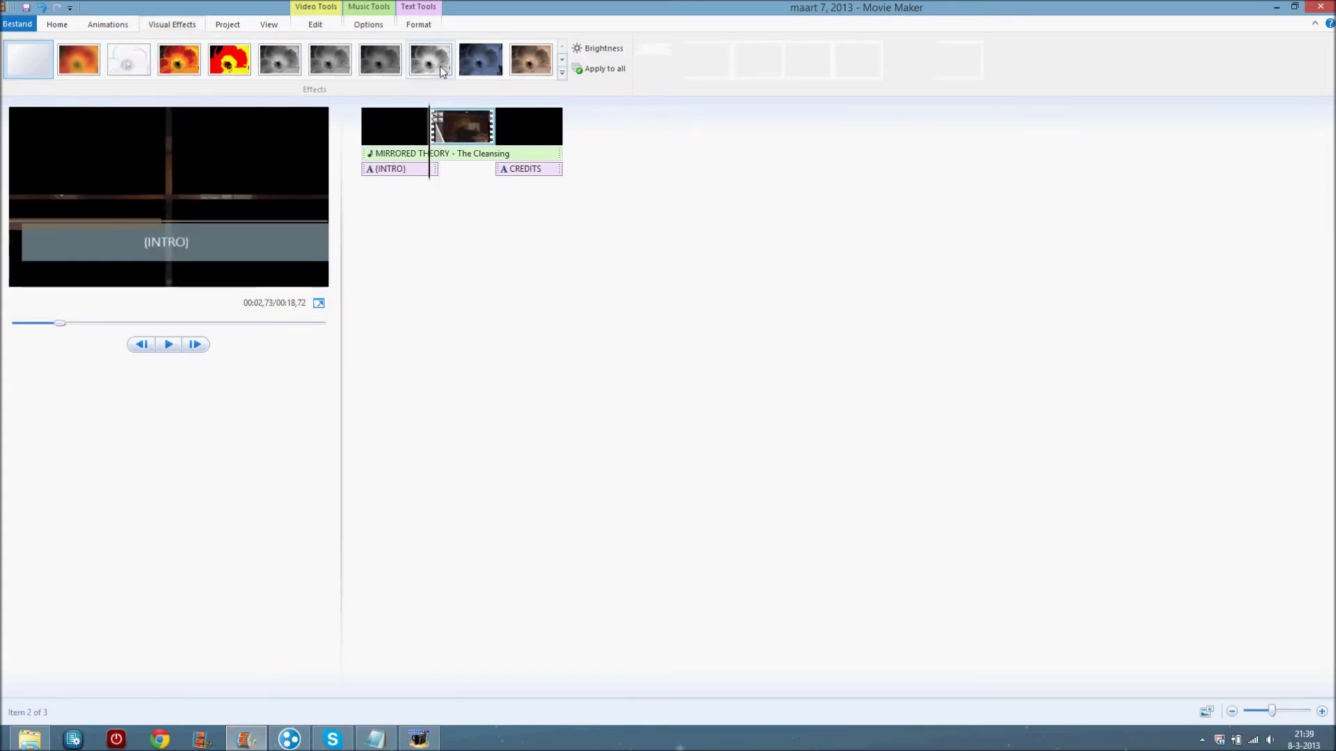
click(563, 73)
drag(564, 73, 556, 138)
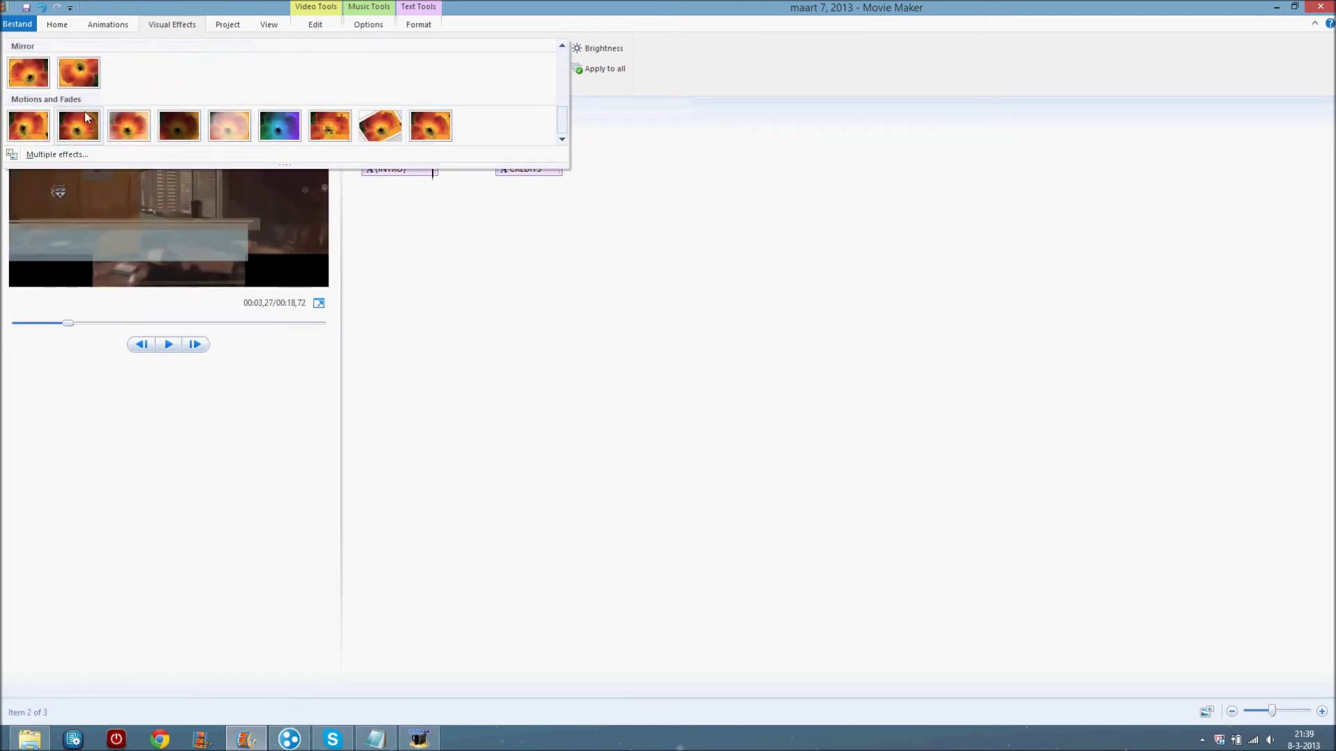
click(428, 154)
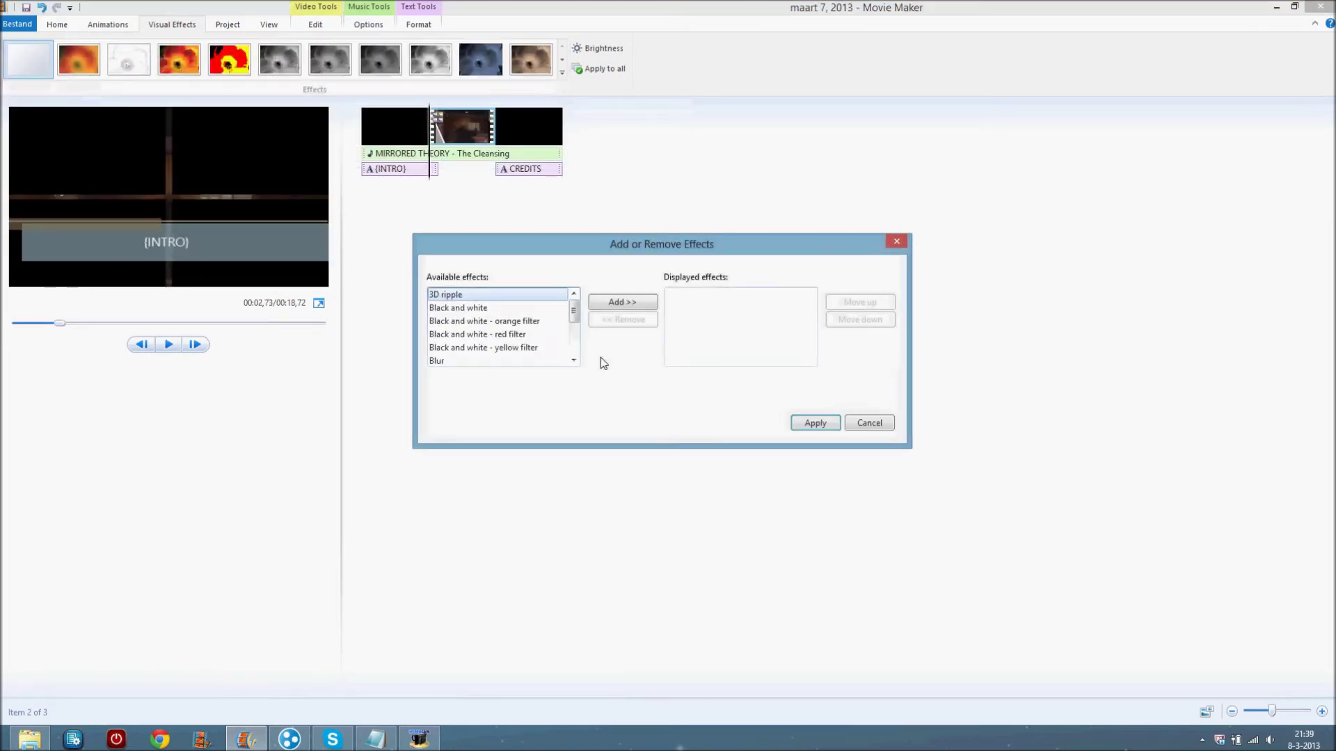
Add the Fade out to black effect to the gameplay clip and preview it
scroll(537, 345, down, 4)
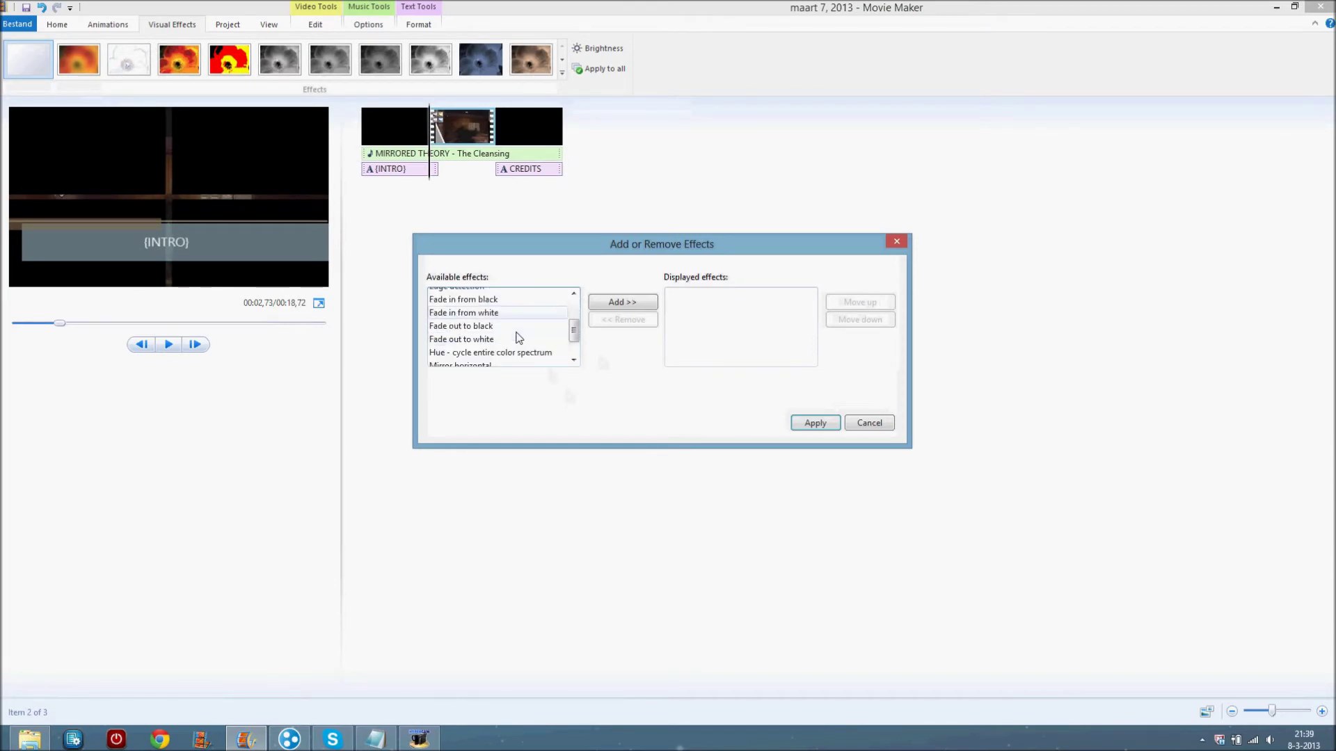
click(509, 327)
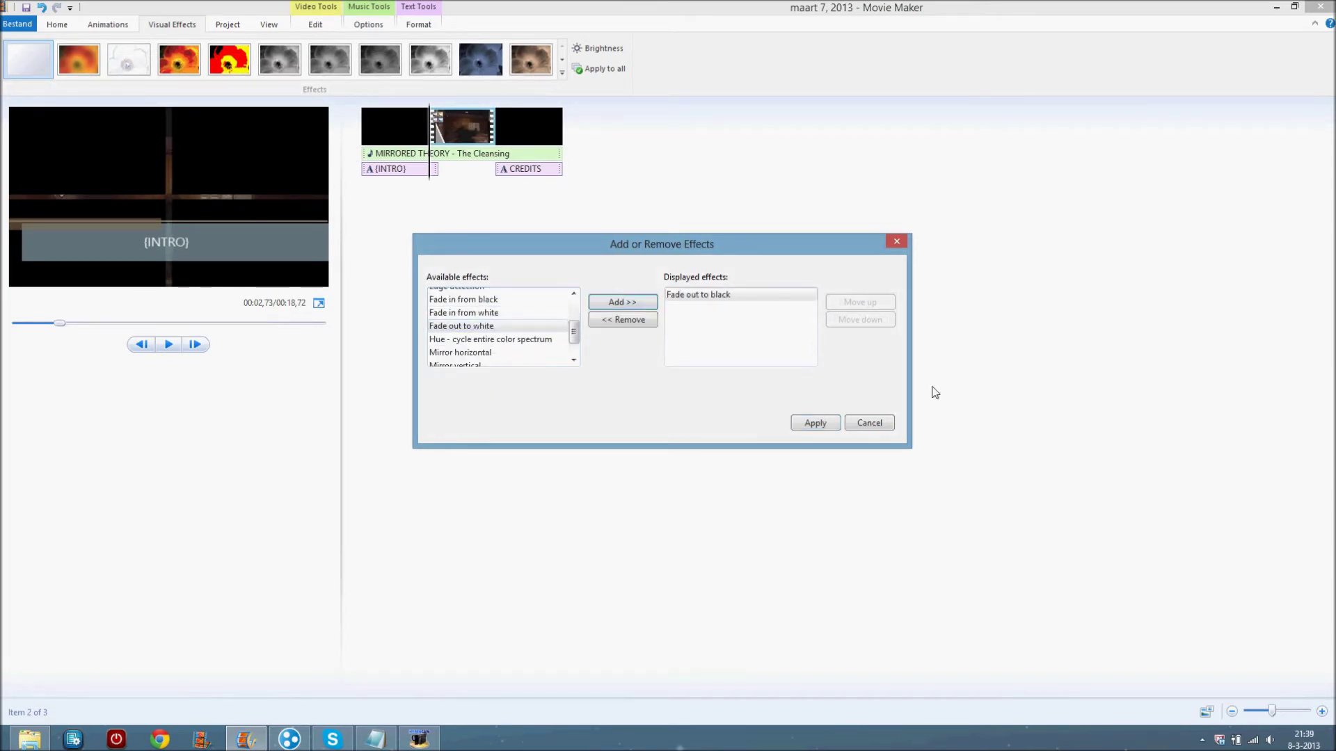
click(822, 427)
click(462, 130)
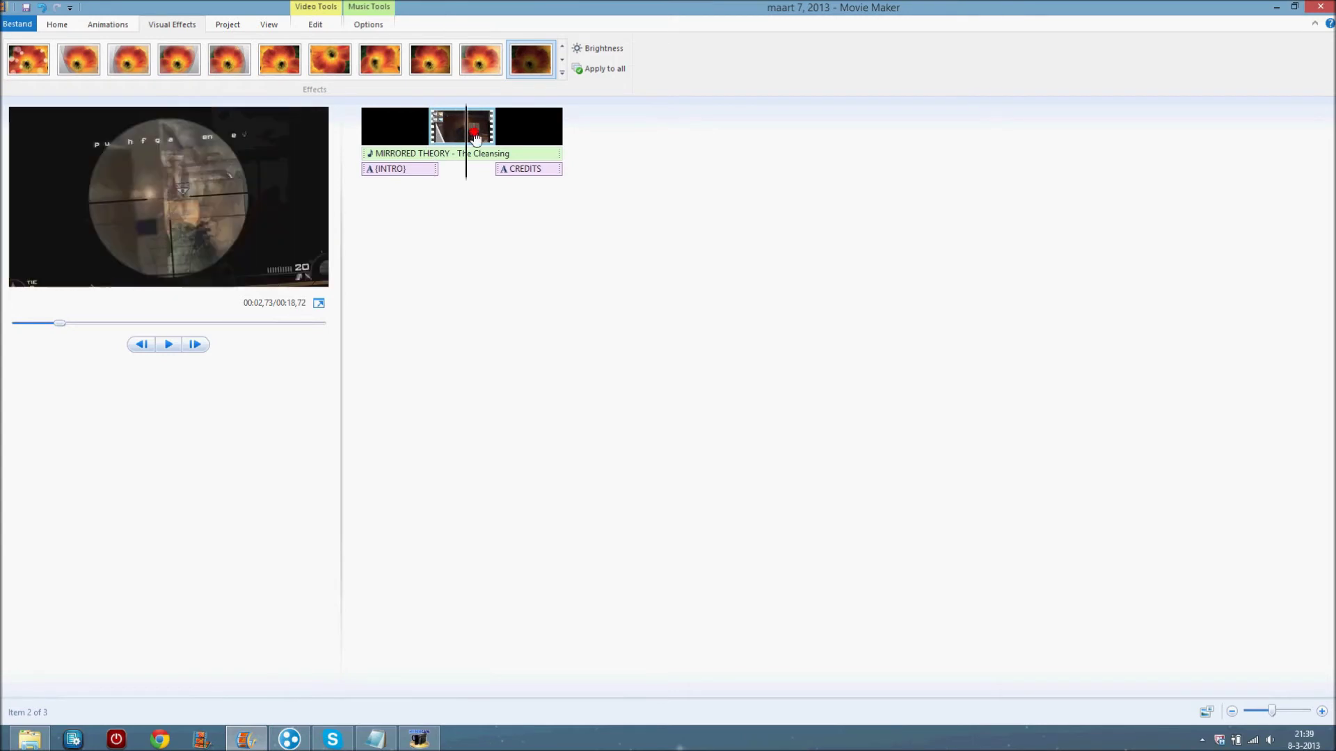
click(168, 344)
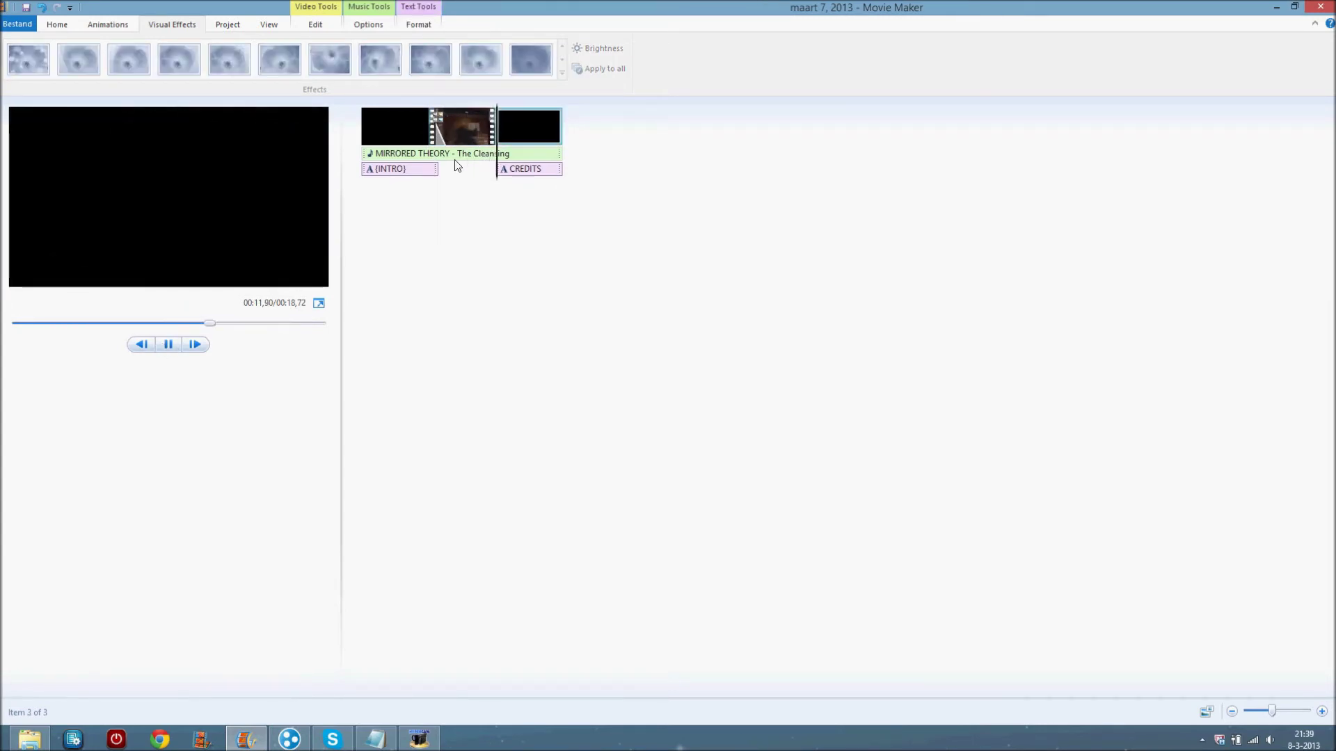
click(429, 169)
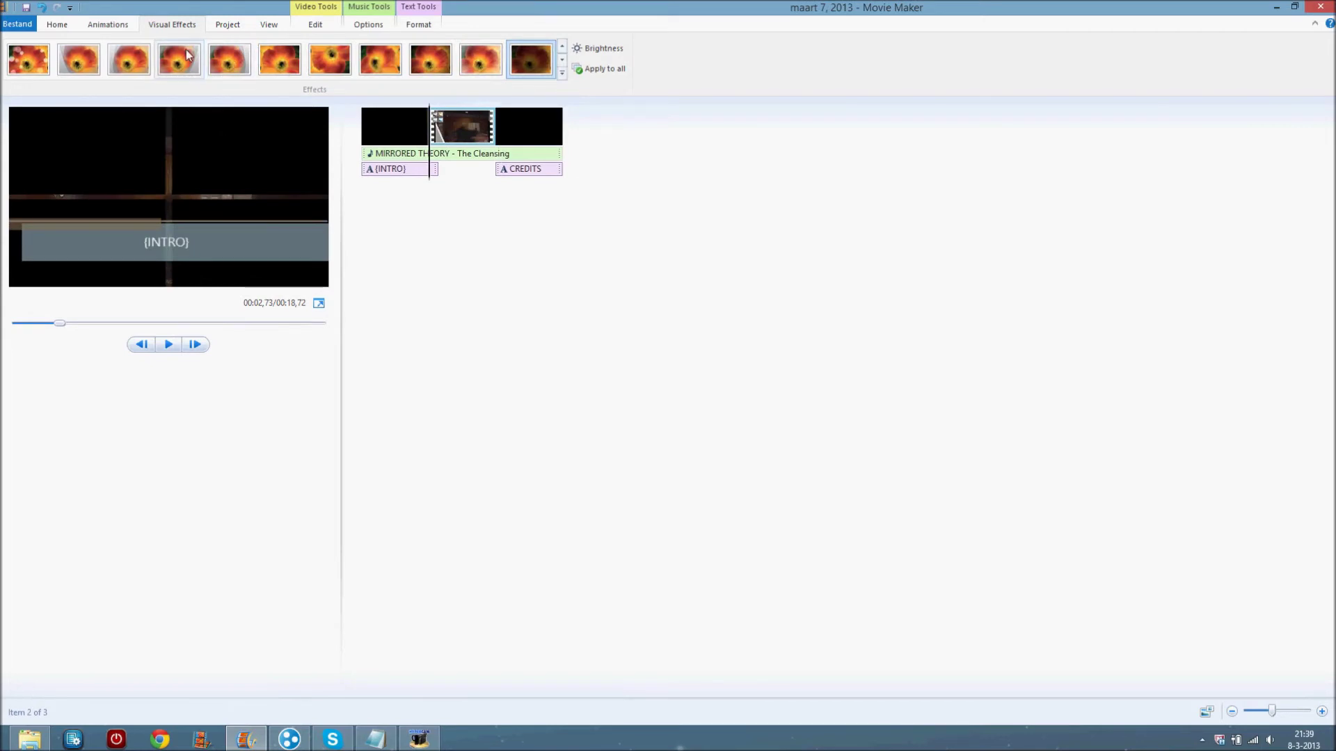
Raise the gameplay clip's brightness slightly with the Brightness slider
click(605, 50)
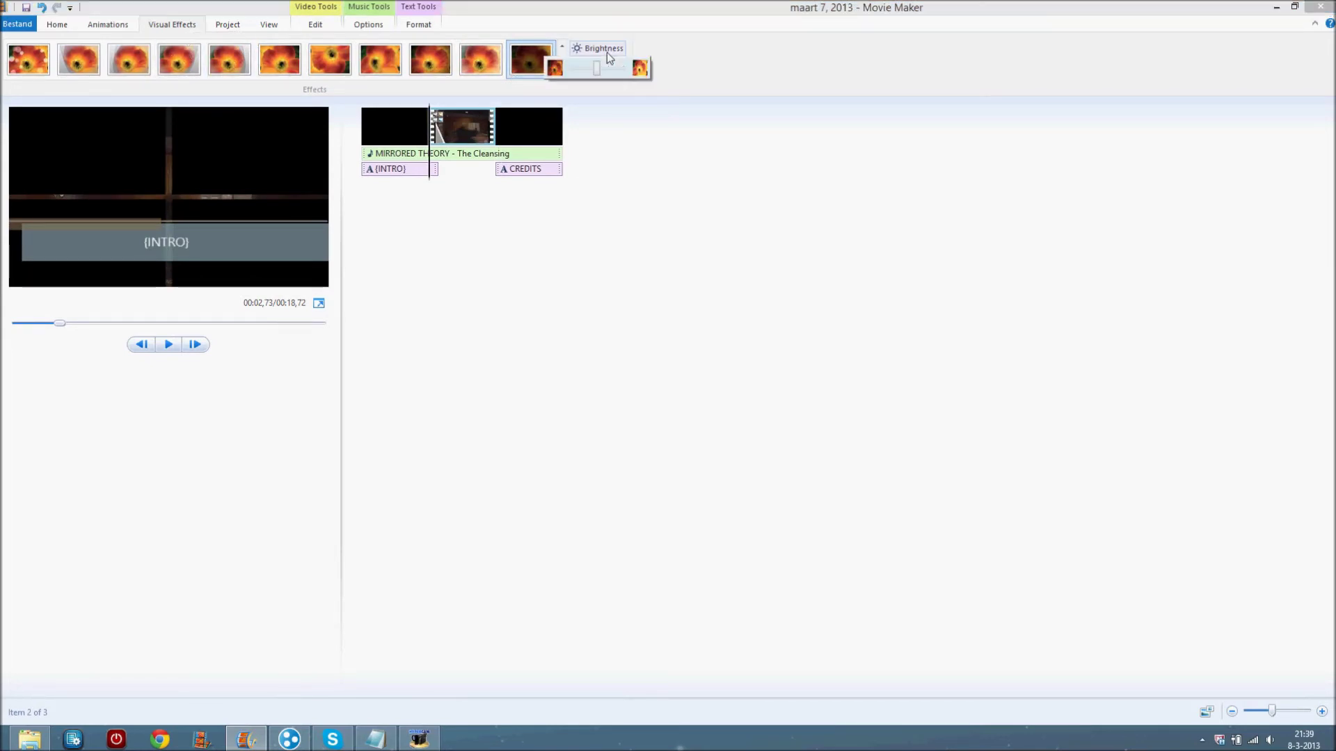
click(181, 341)
click(546, 76)
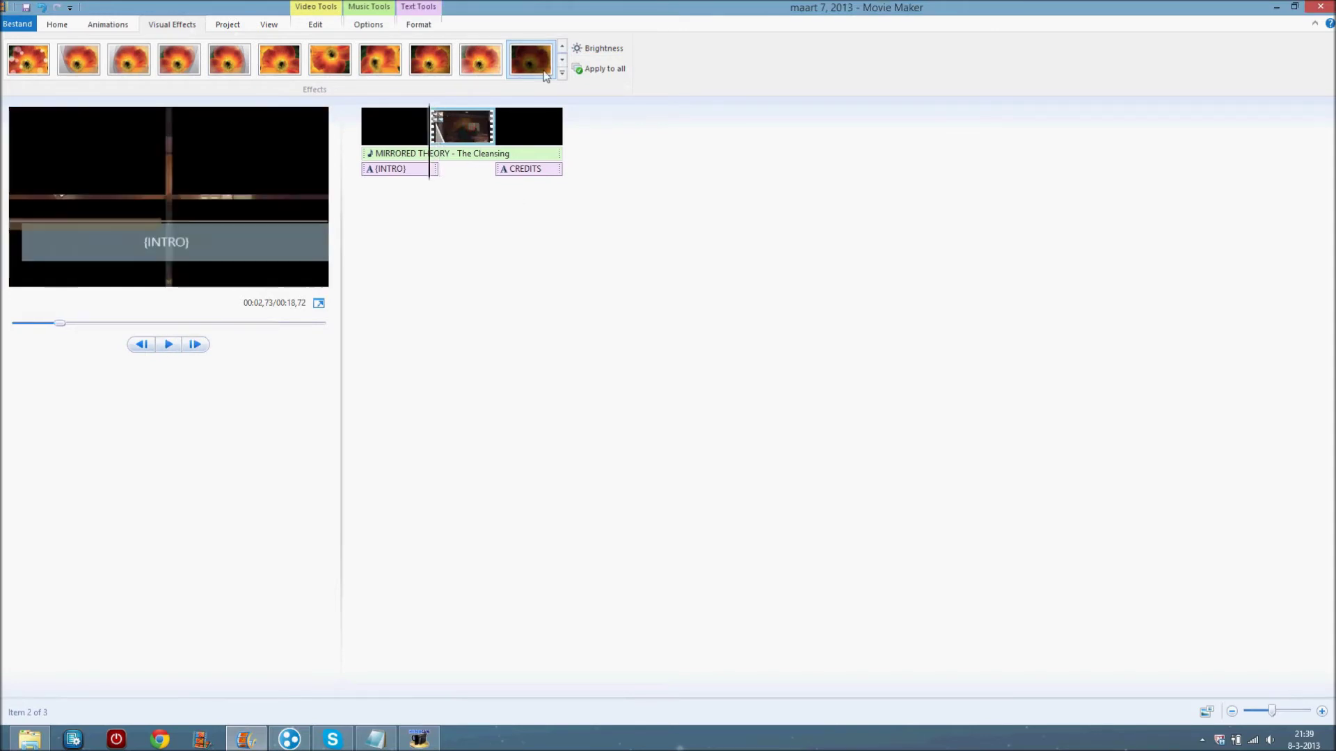
click(590, 55)
click(169, 344)
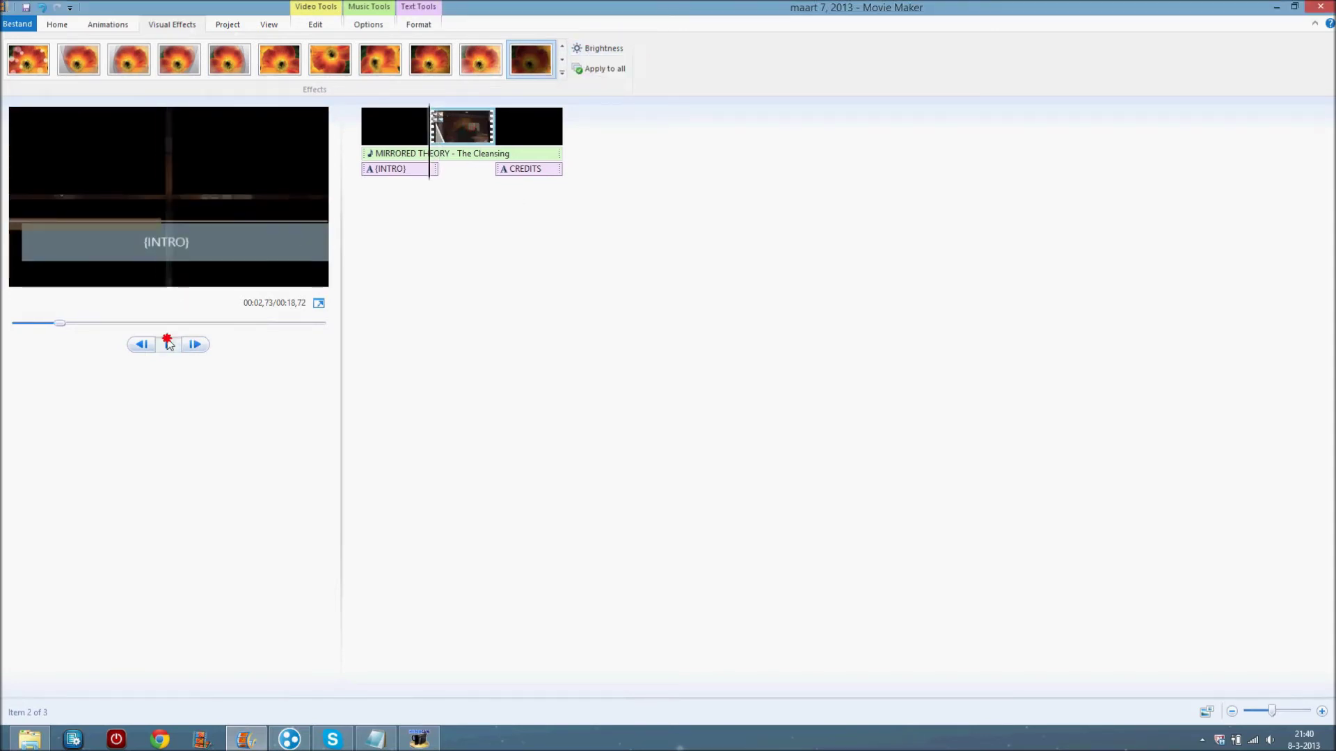
click(547, 134)
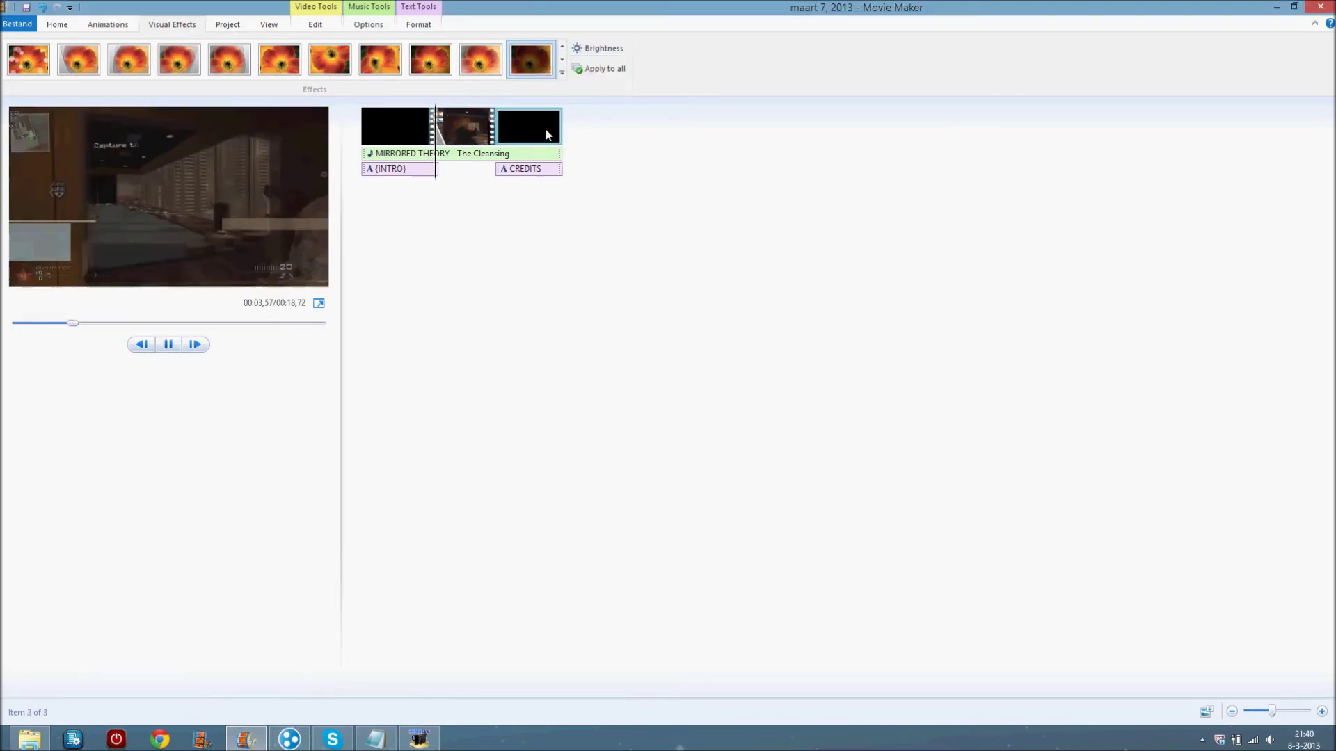
click(461, 124)
click(599, 48)
drag(589, 70, 599, 69)
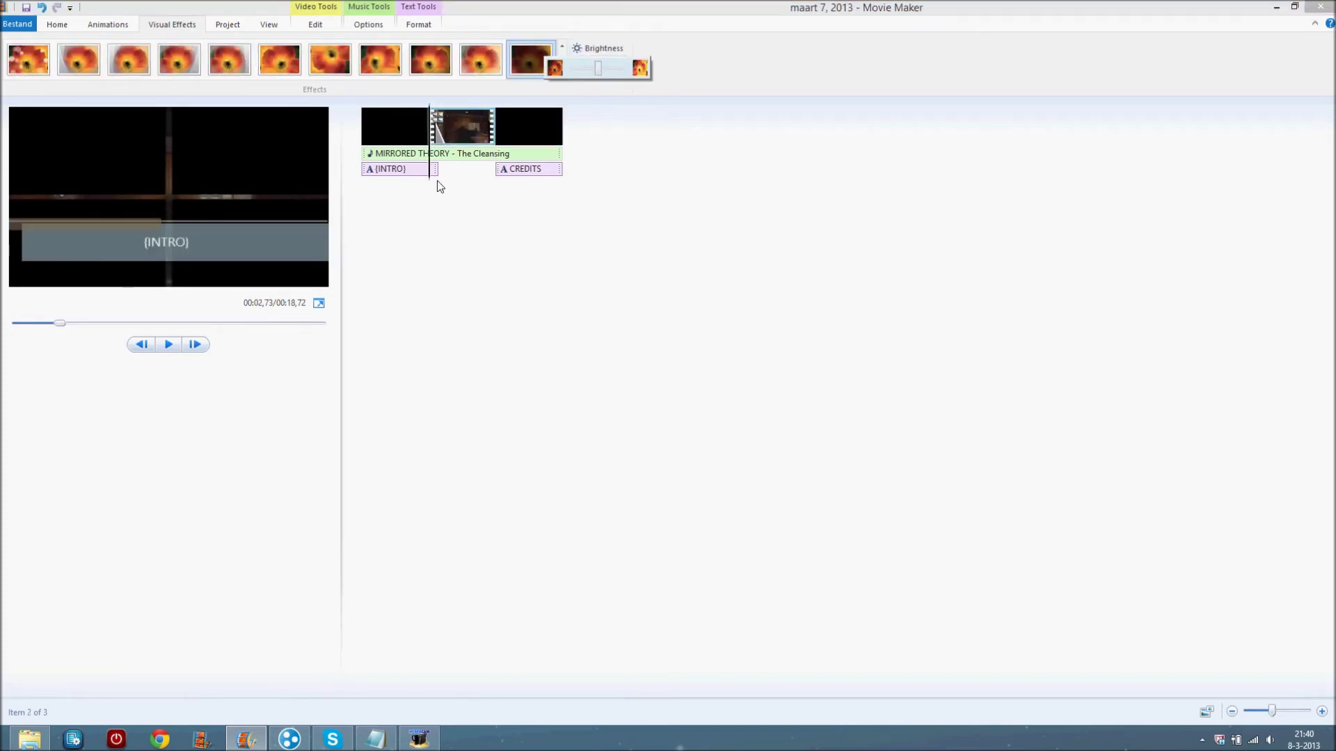
Nudge the project audio mix slightly toward the video sound and preview it
click(226, 26)
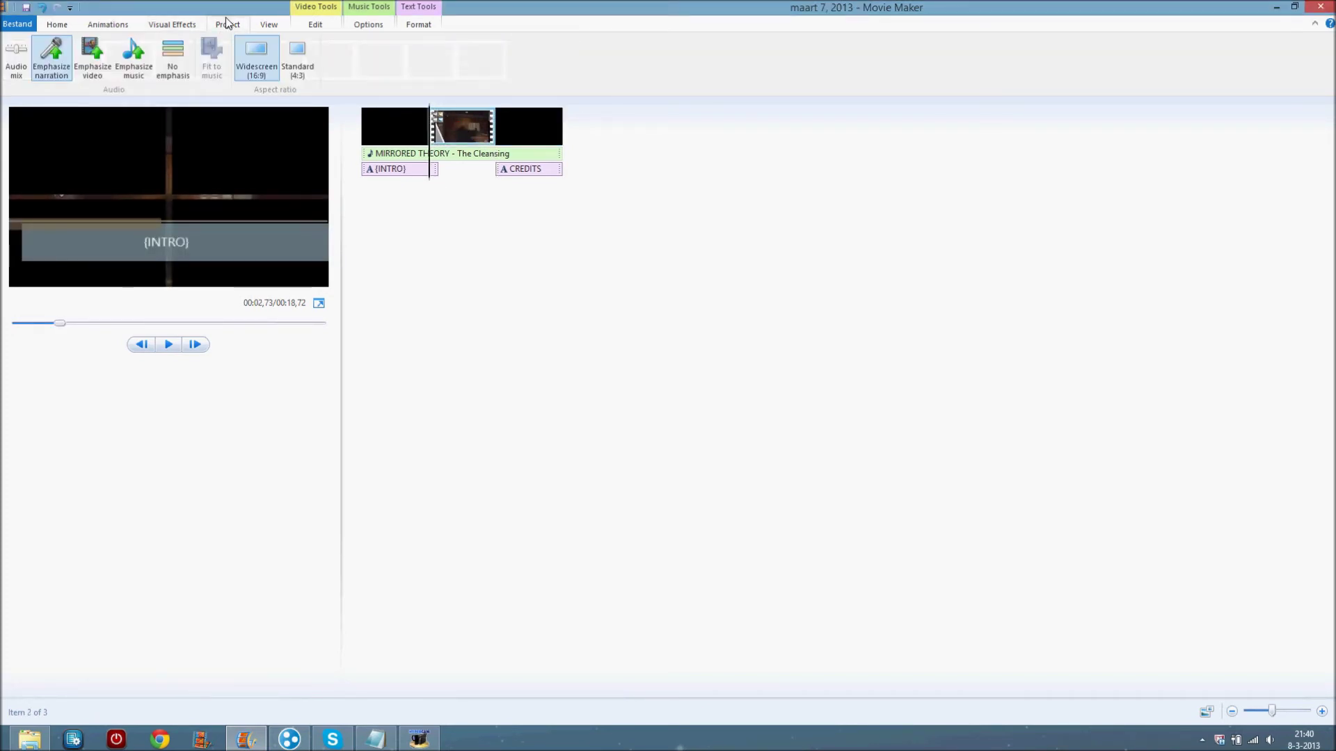
click(19, 69)
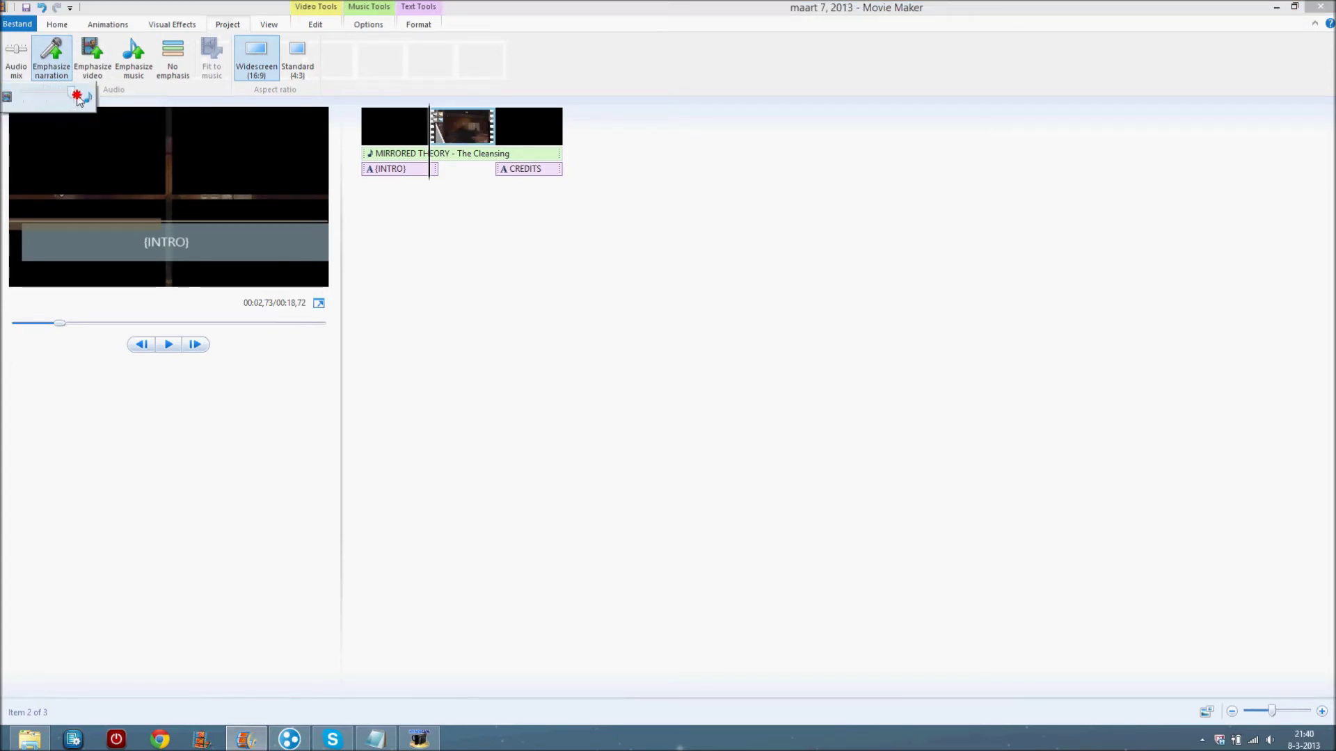
drag(78, 100, 75, 101)
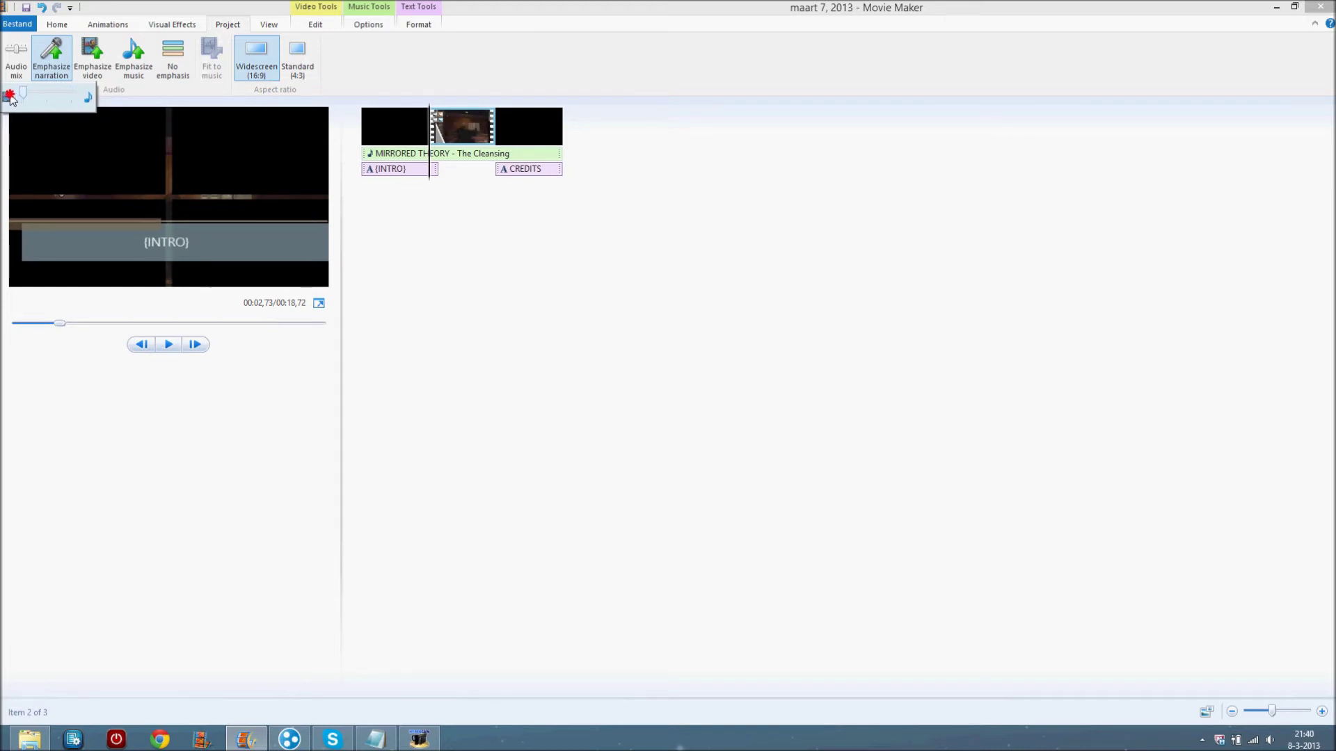
click(161, 348)
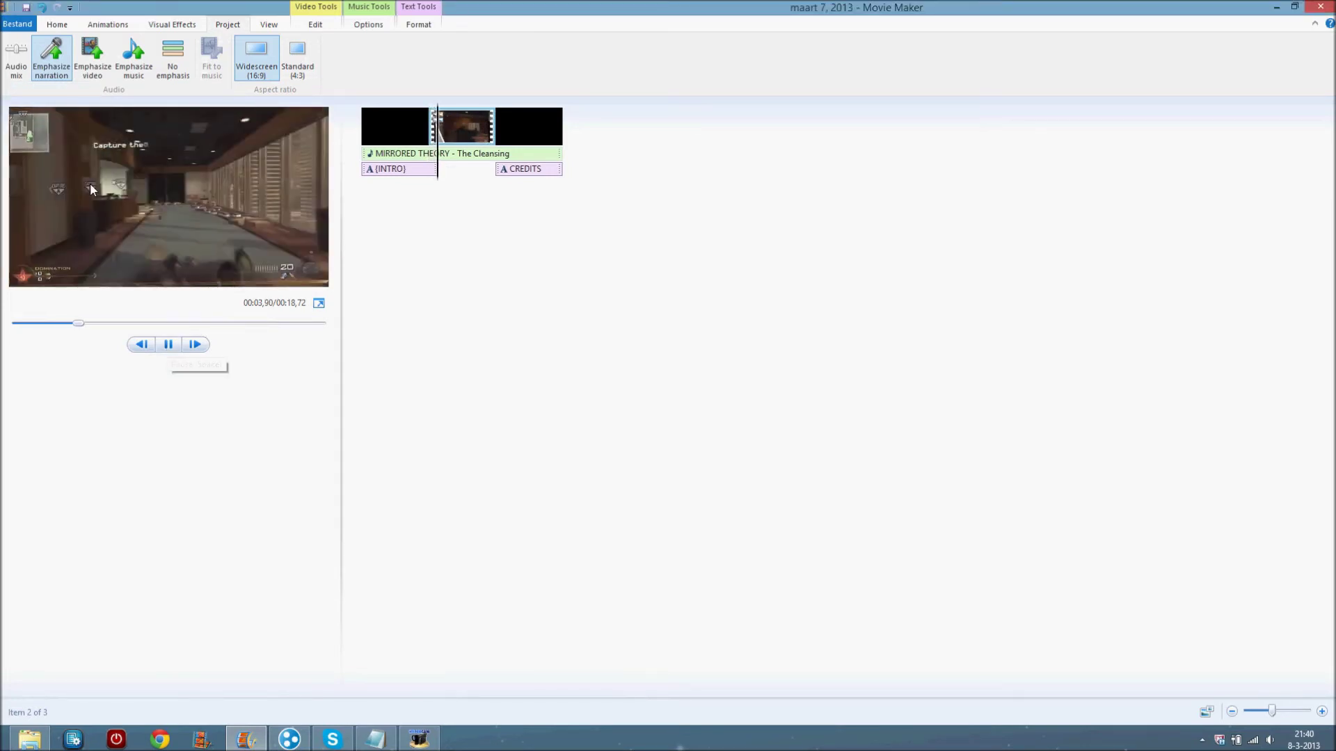
click(426, 168)
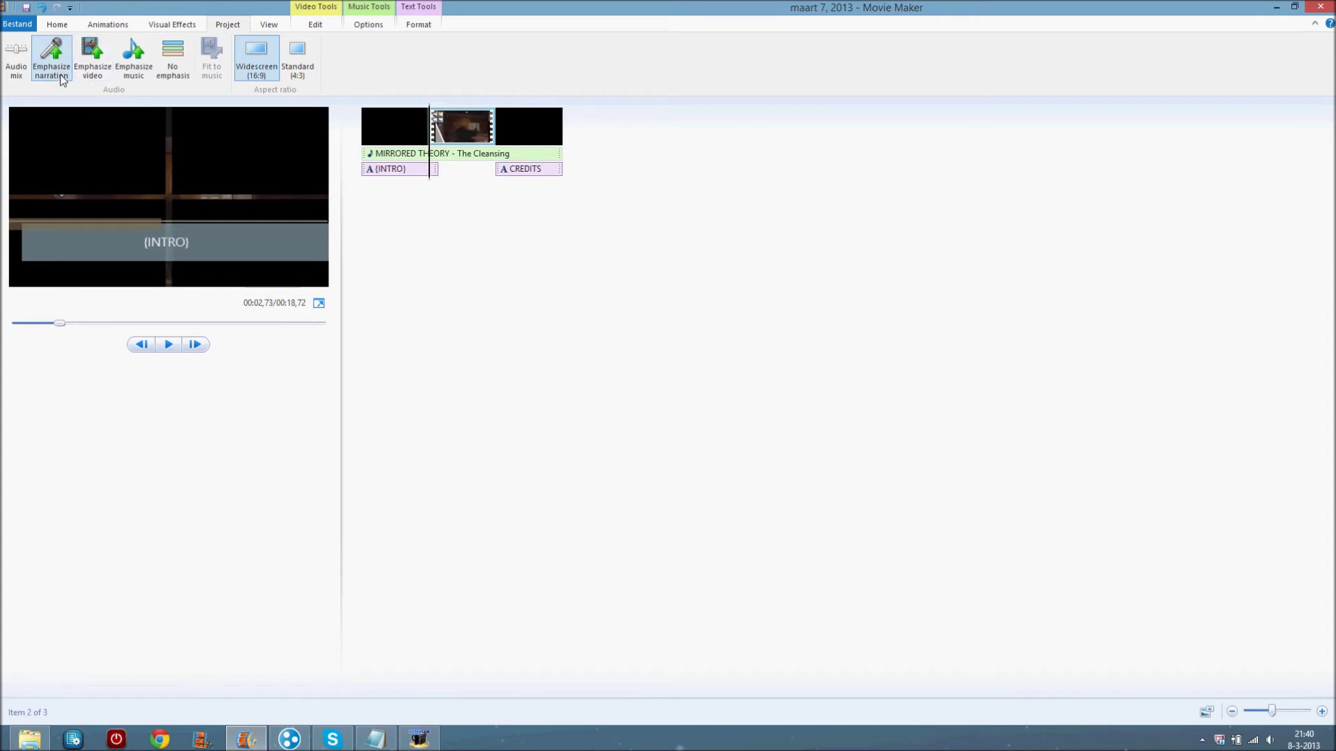
Replay the preview twice to listen to the adjusted audio mix
click(16, 57)
click(164, 342)
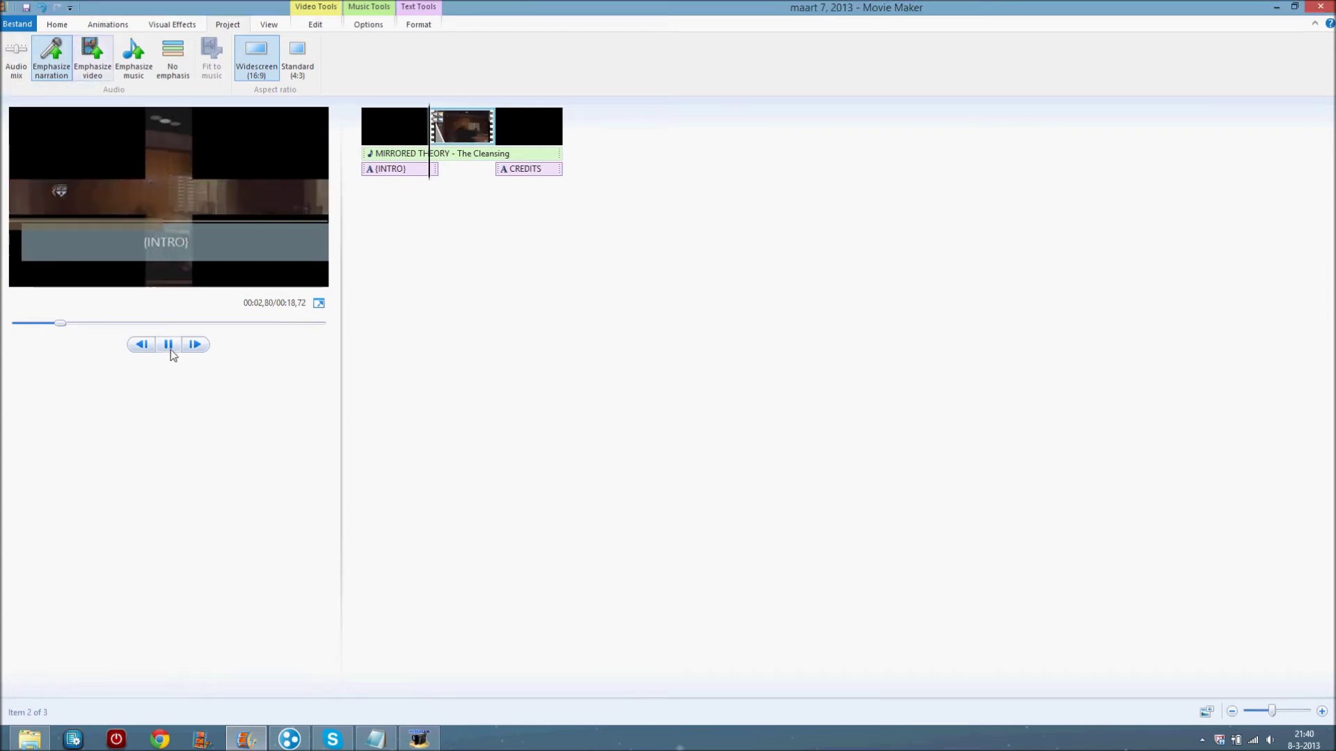
click(426, 169)
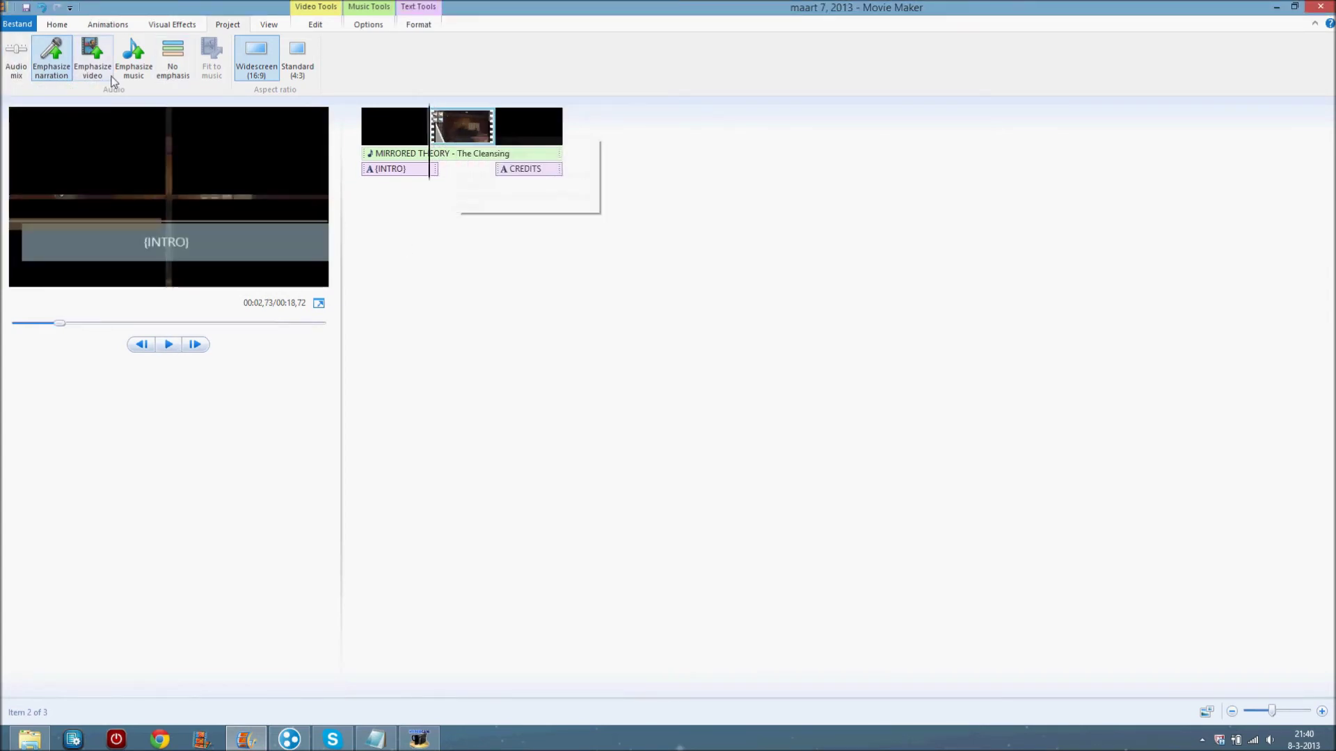
click(16, 57)
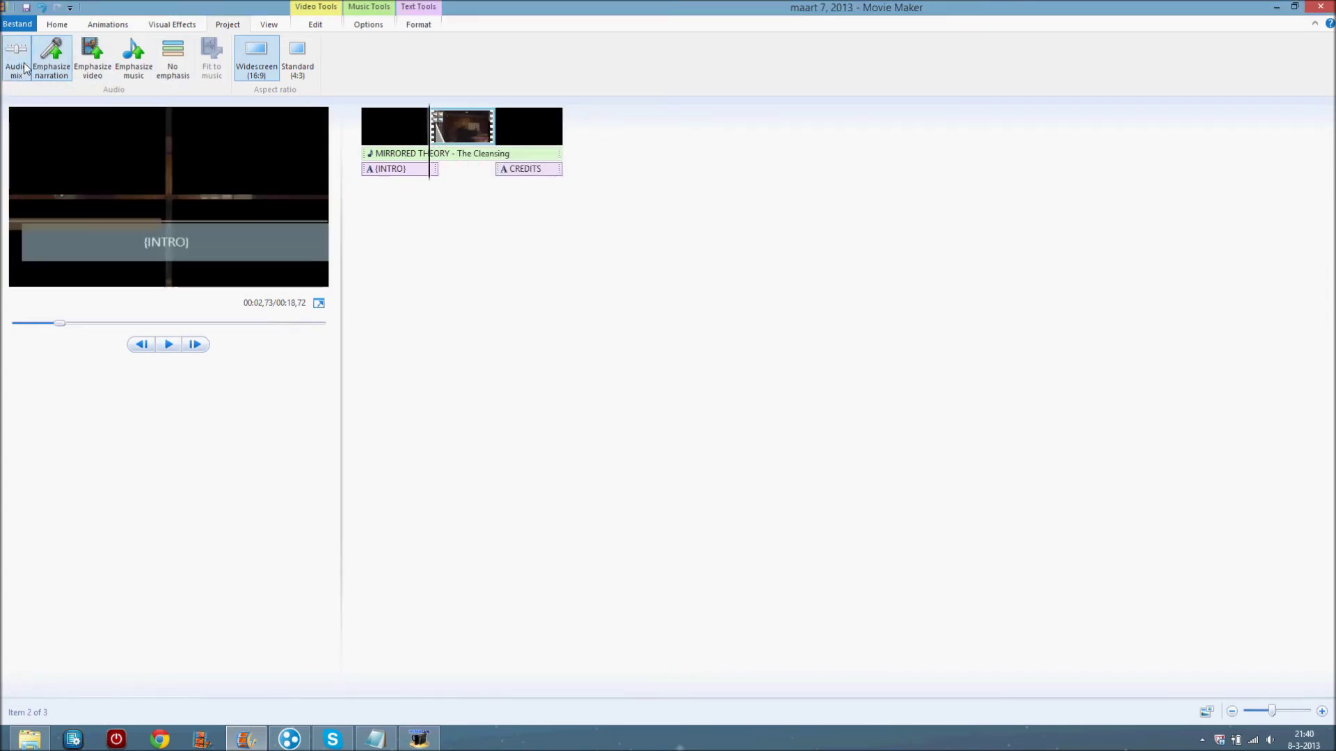
click(171, 343)
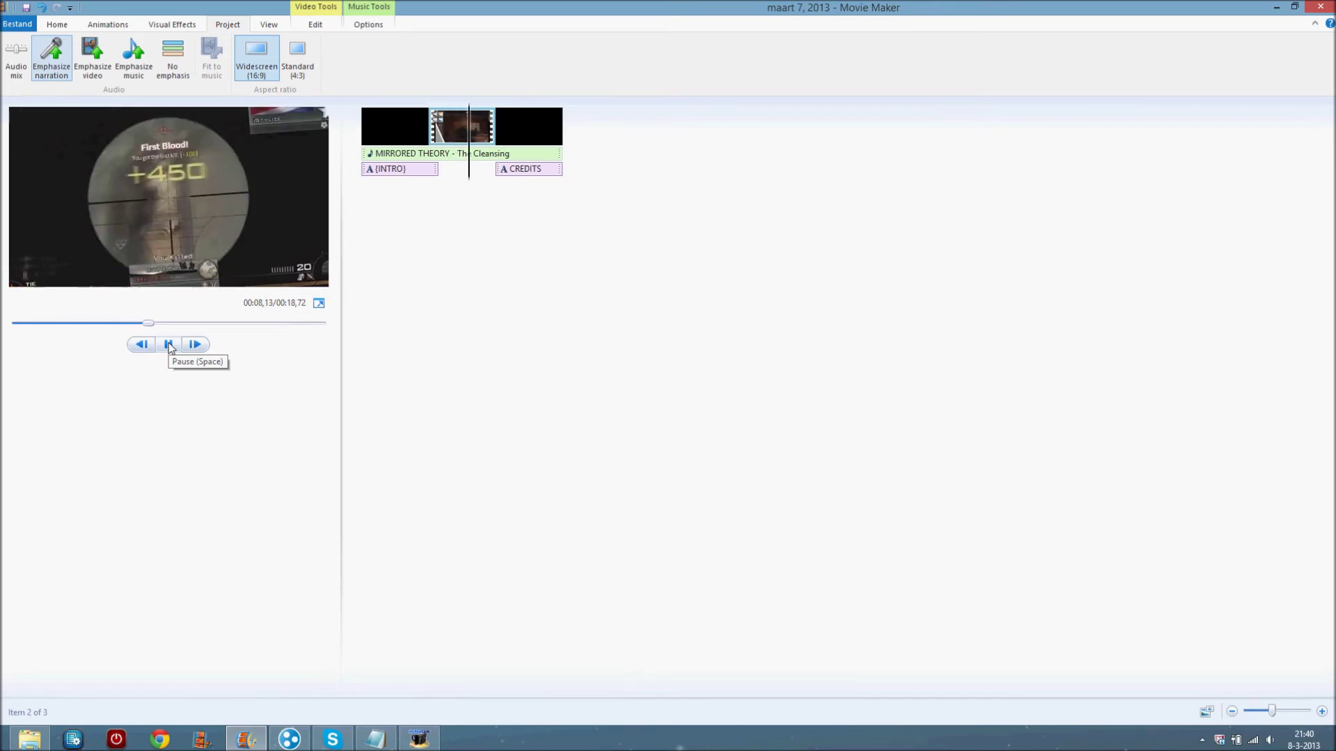
click(168, 344)
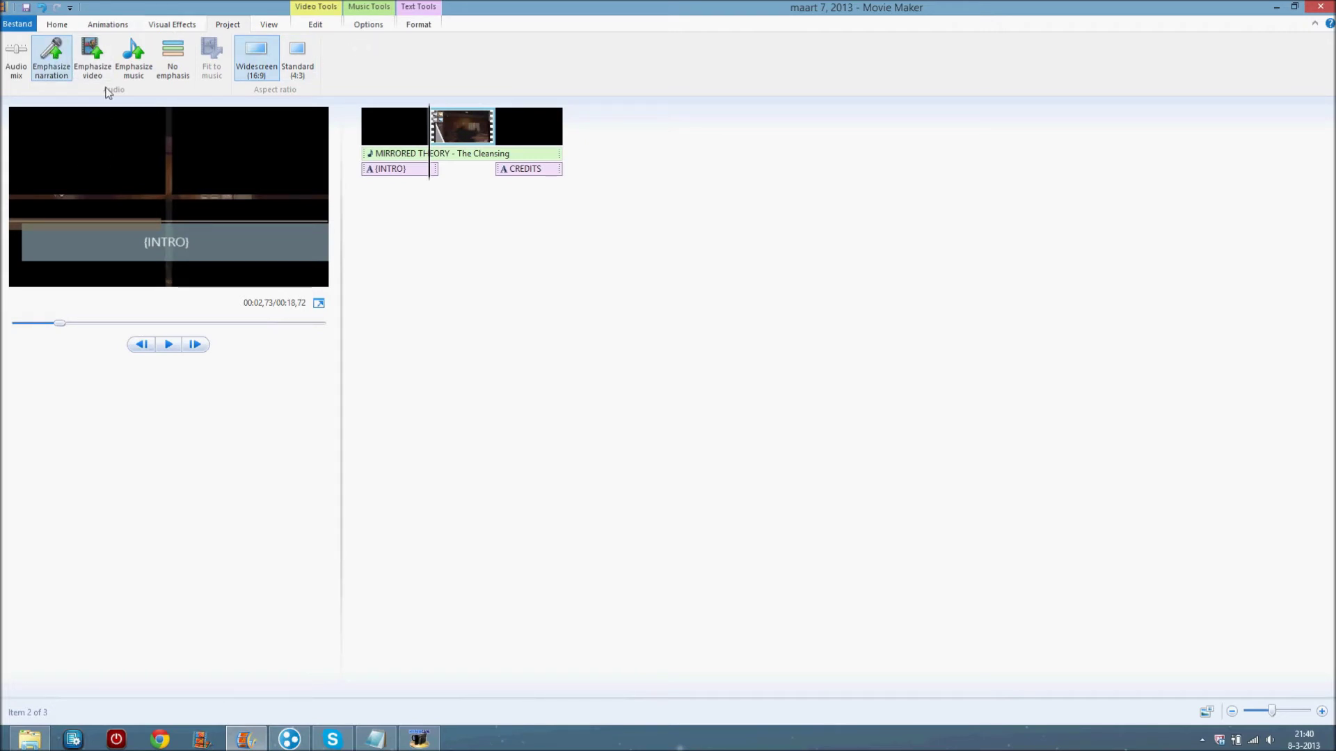
Set the project audio mix to No emphasis
click(58, 75)
click(173, 60)
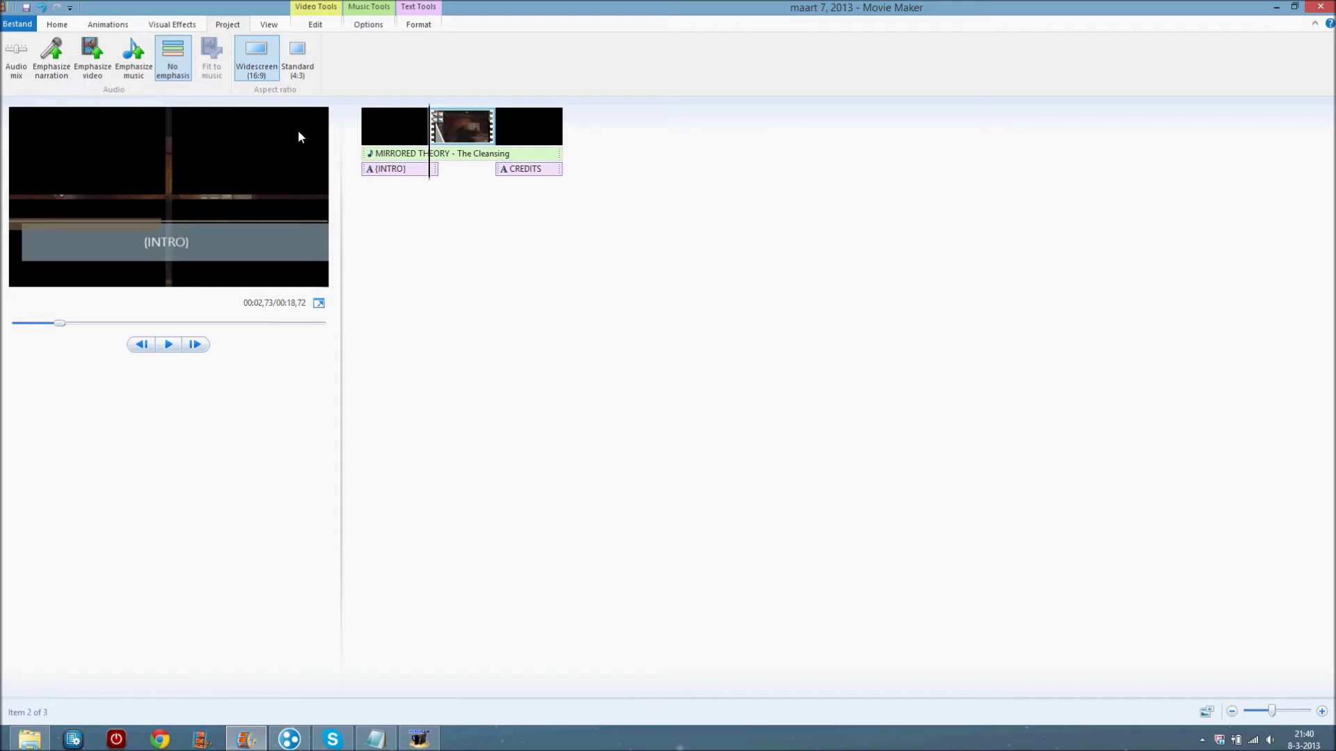
click(269, 26)
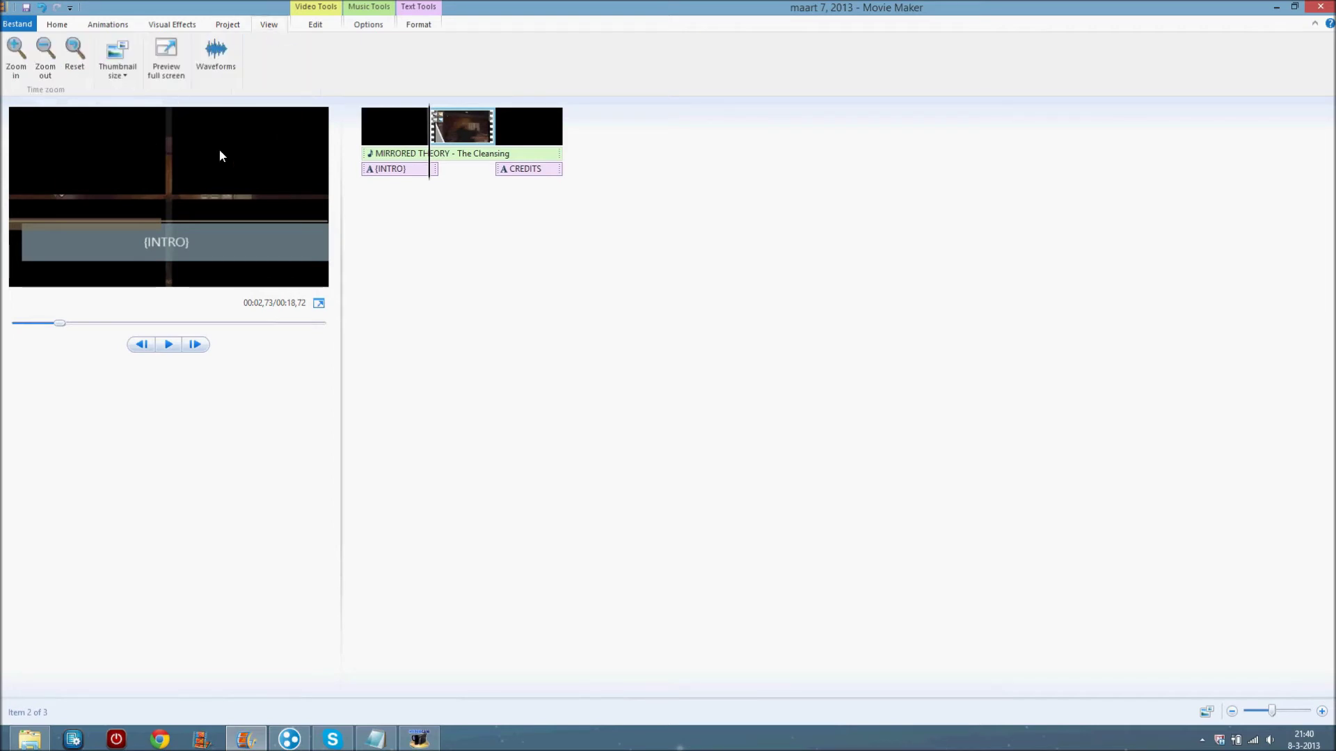
Zoom the timeline in and out, then set thumbnails to Extra large icons
click(26, 64)
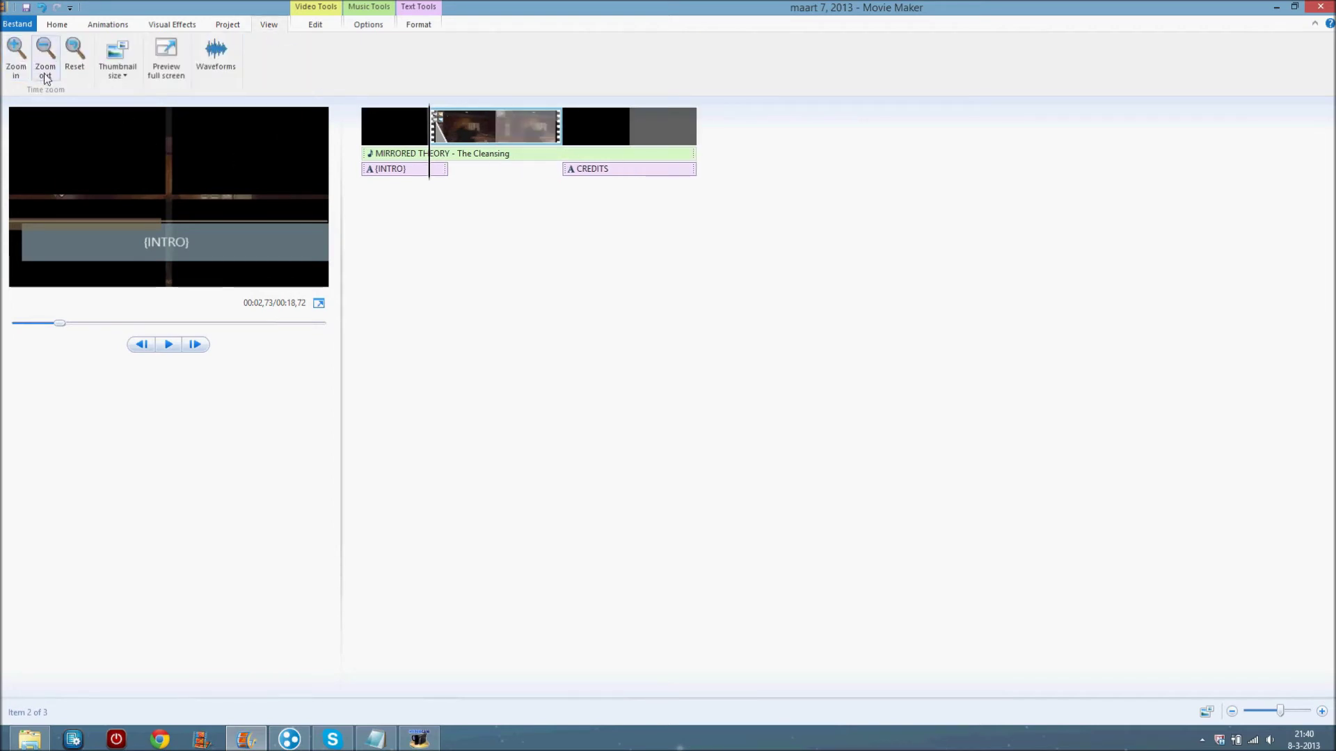
click(45, 56)
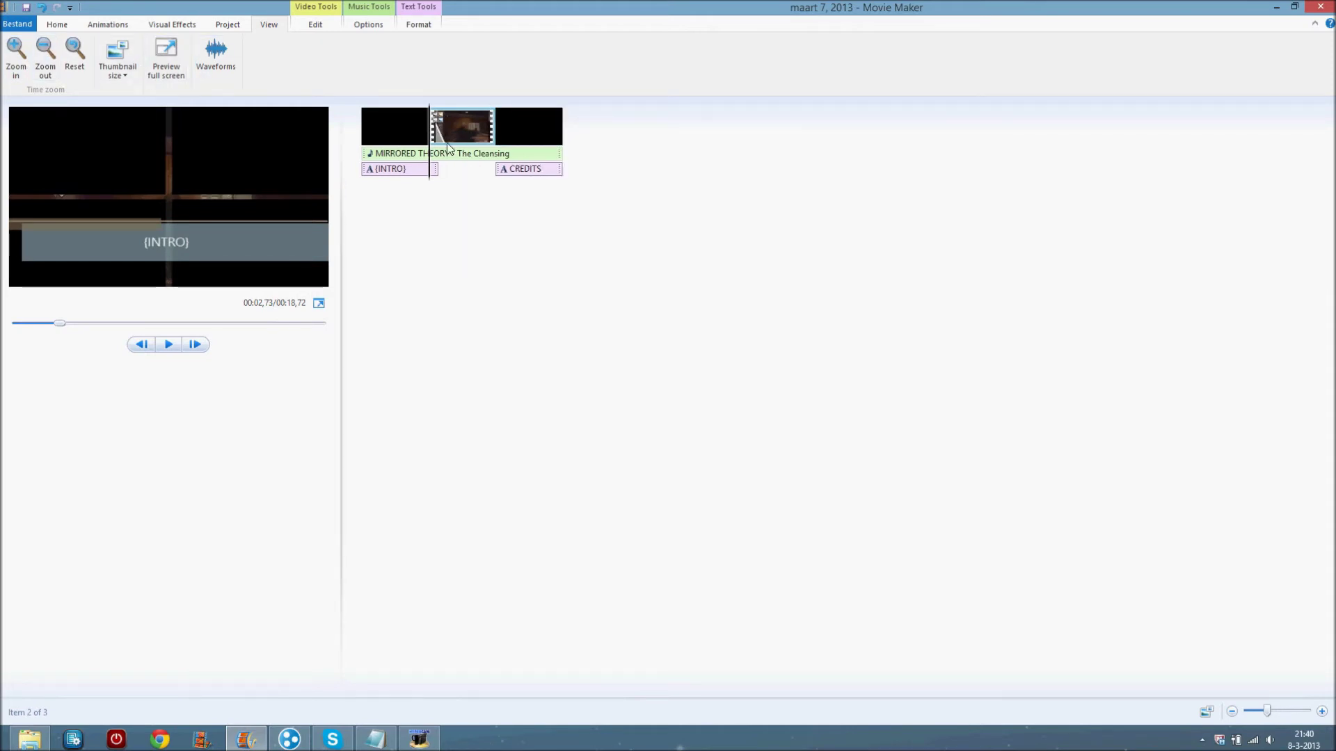
click(126, 76)
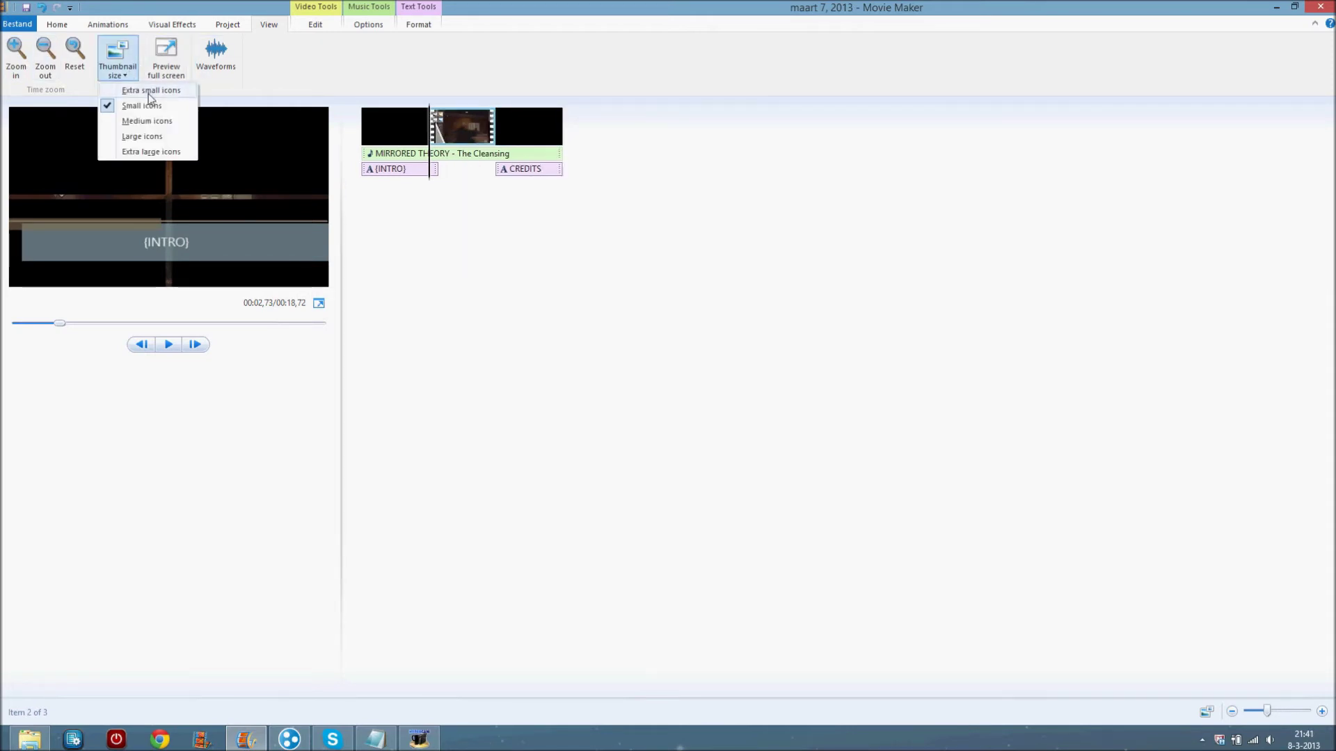
click(147, 151)
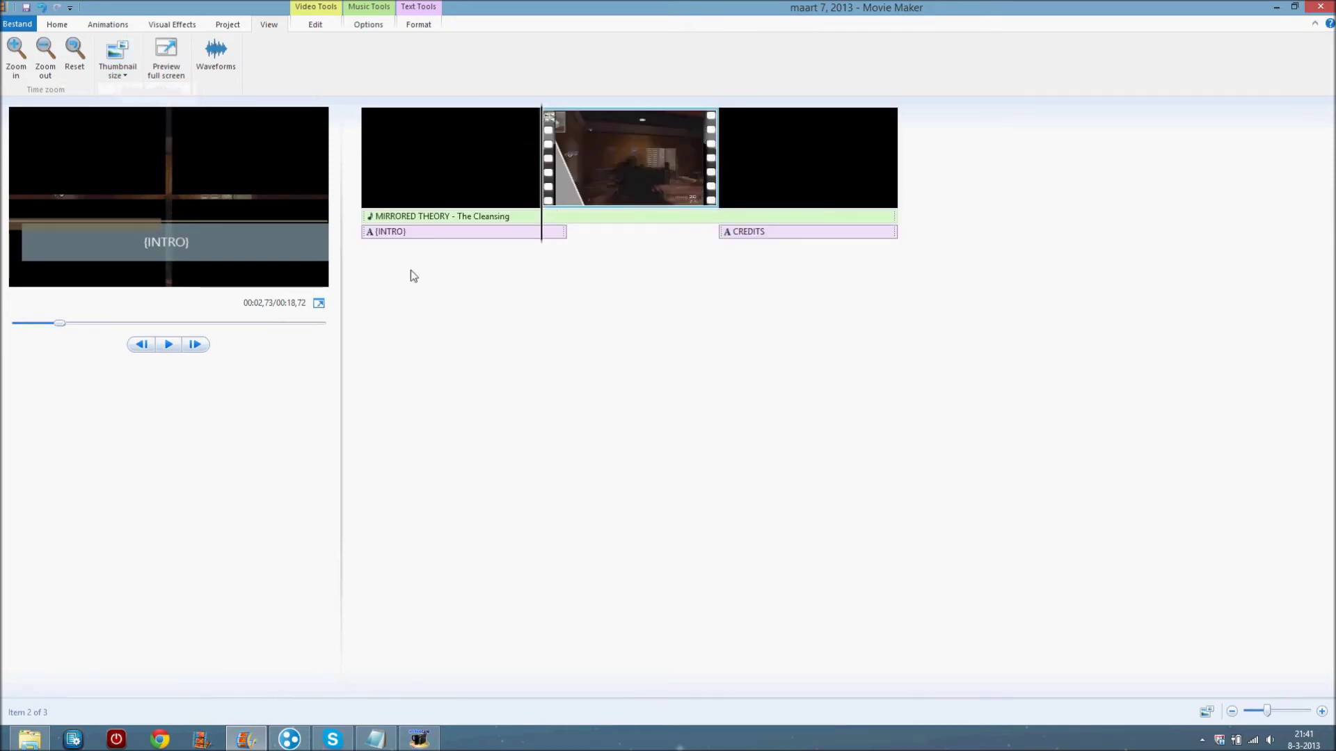
Show audio waveforms on the timeline and zoom in and out to check them
click(219, 59)
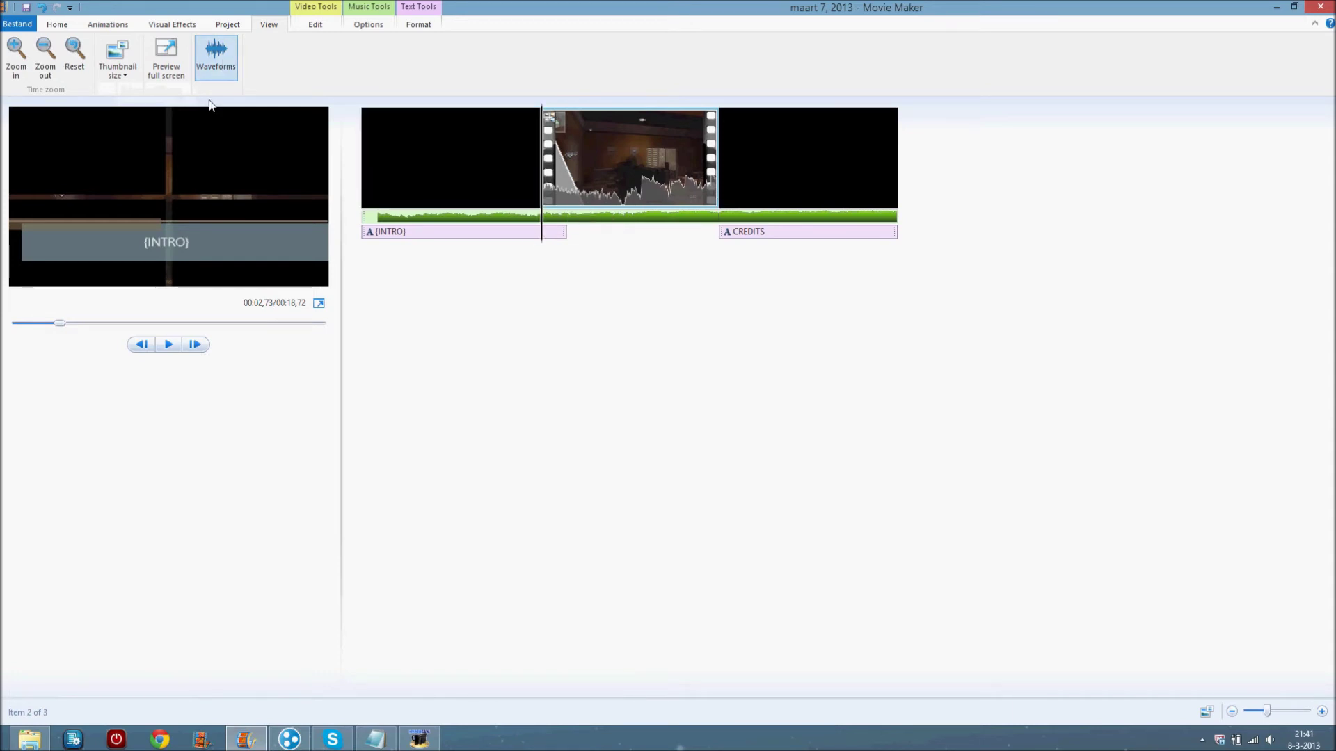
click(16, 52)
click(16, 52)
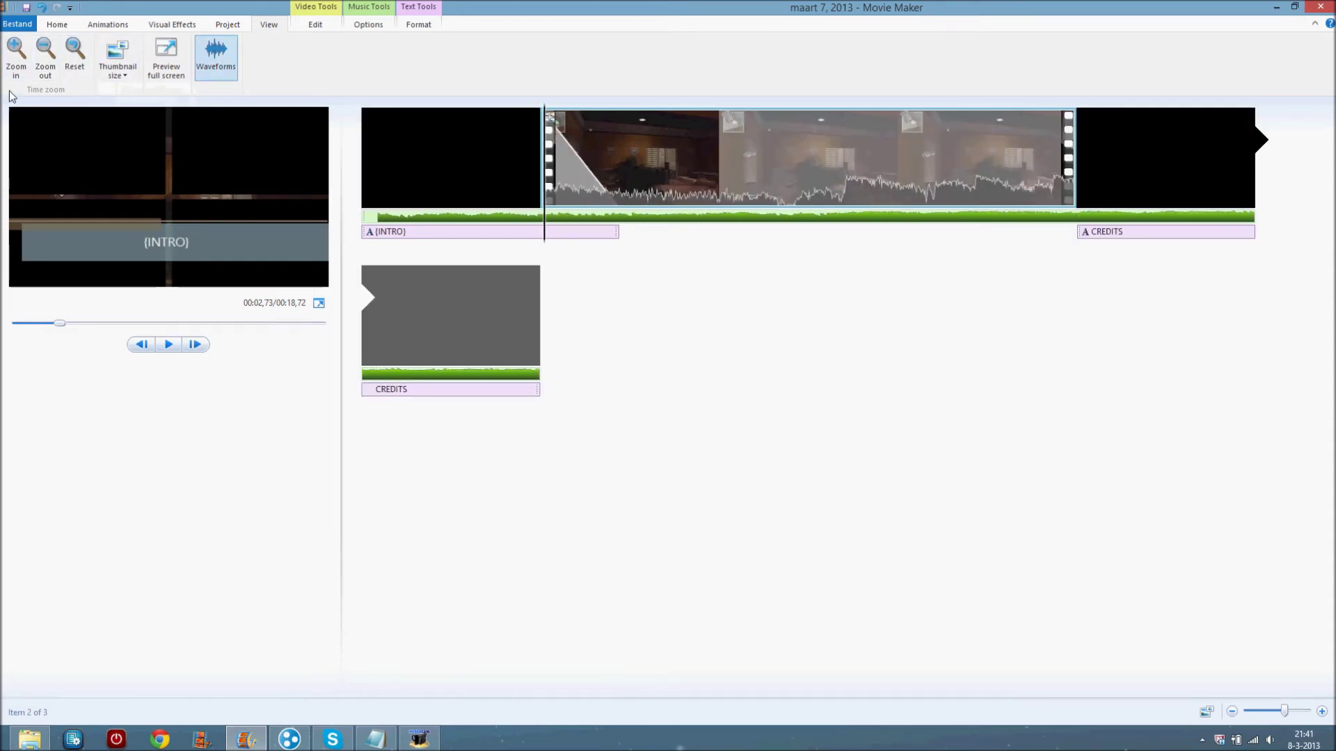
click(45, 52)
click(45, 52)
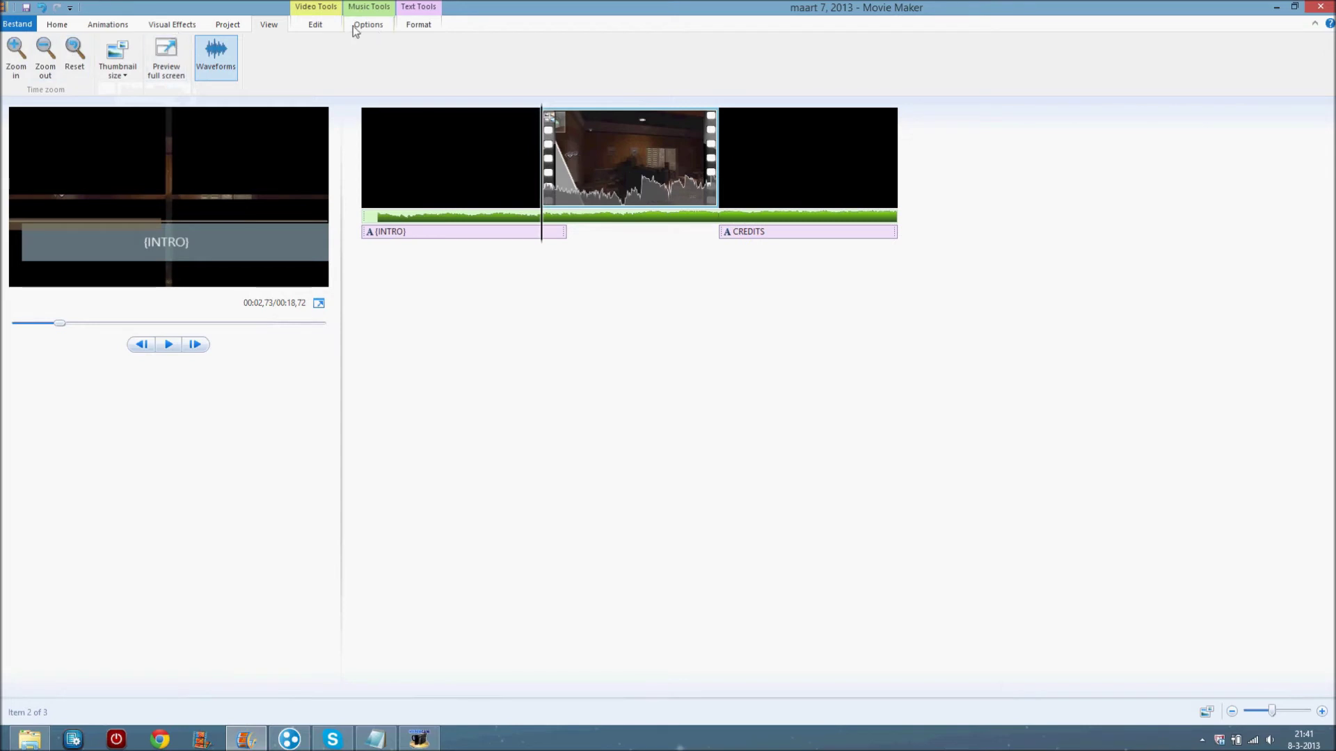
click(316, 24)
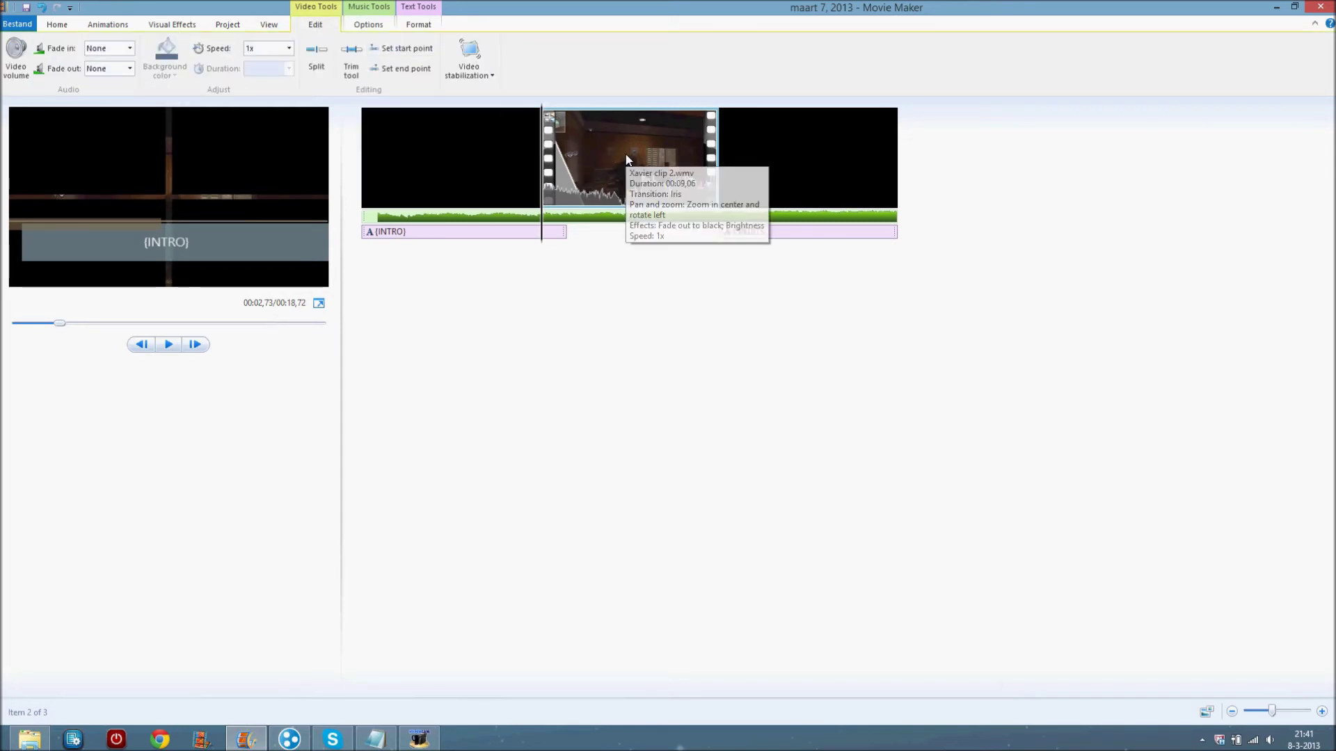
Give the middle gameplay clip a Fast audio fade-in and preview it
right_click(612, 141)
click(489, 378)
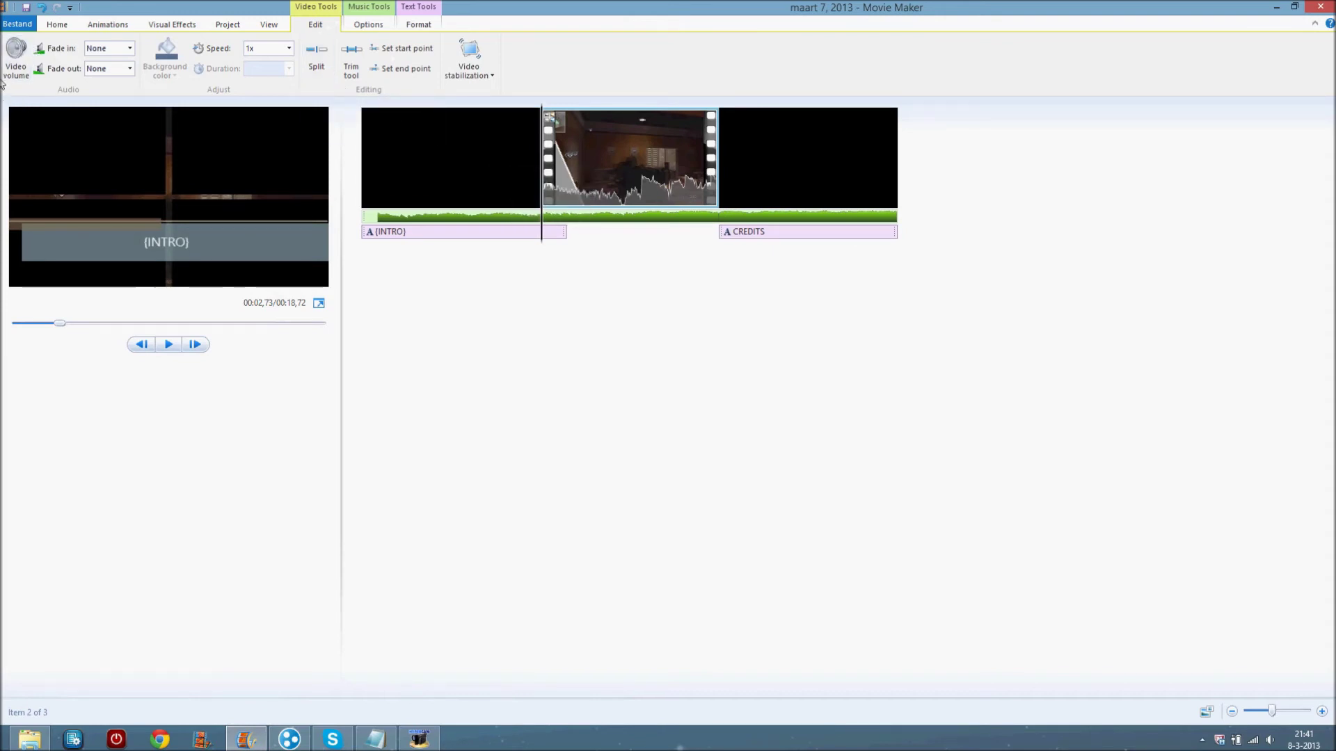
click(15, 62)
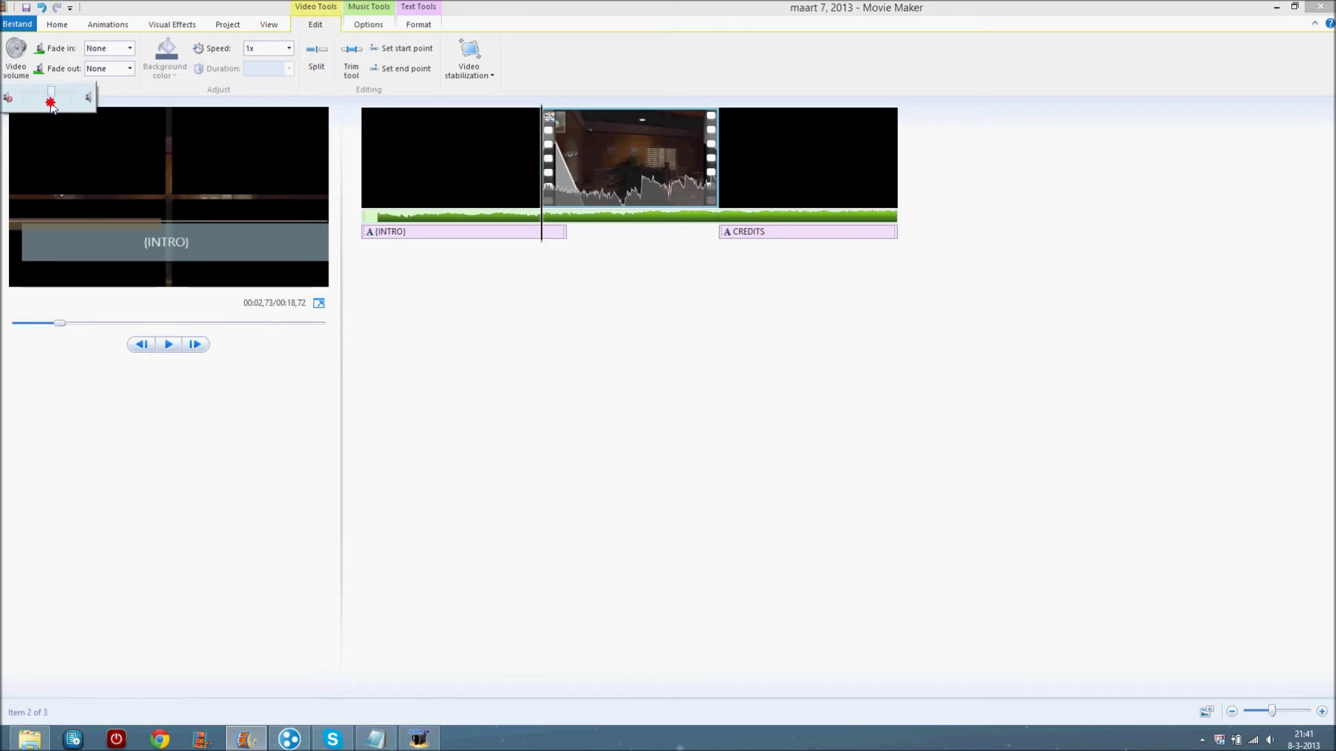
click(128, 50)
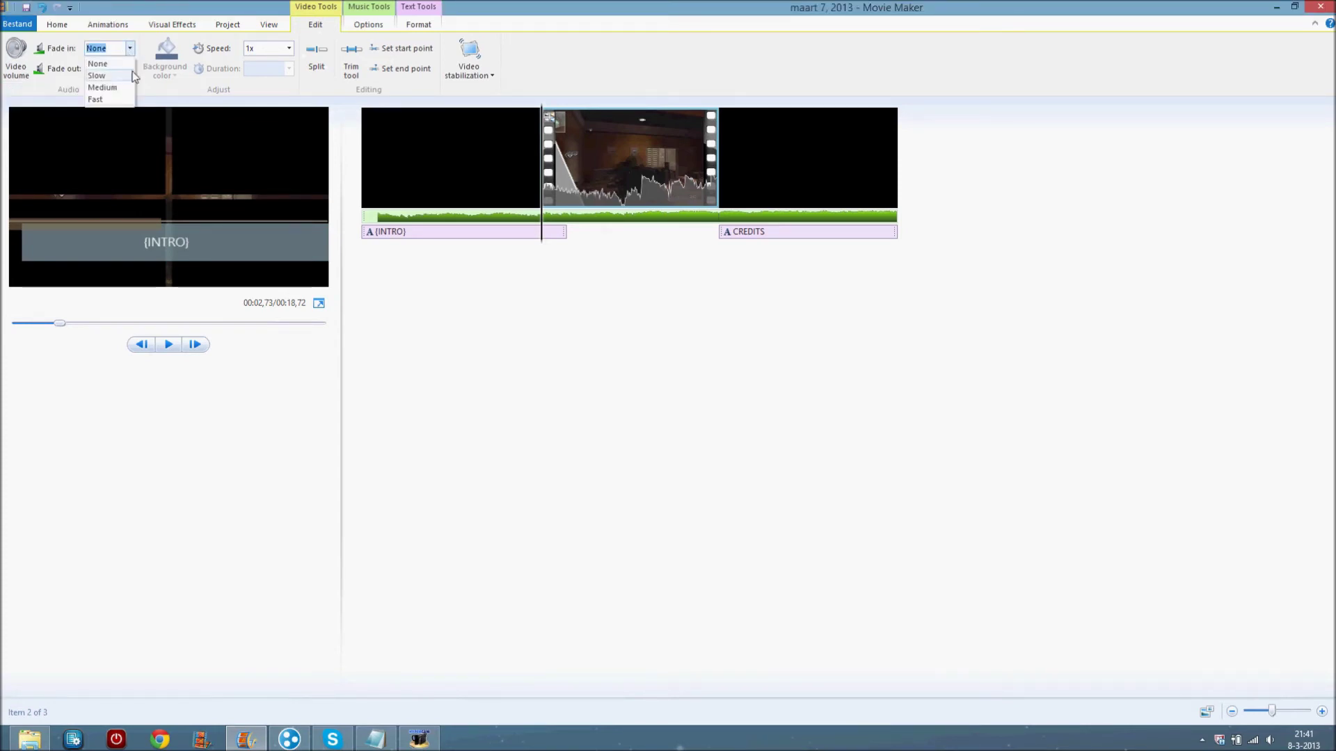
click(96, 100)
click(162, 345)
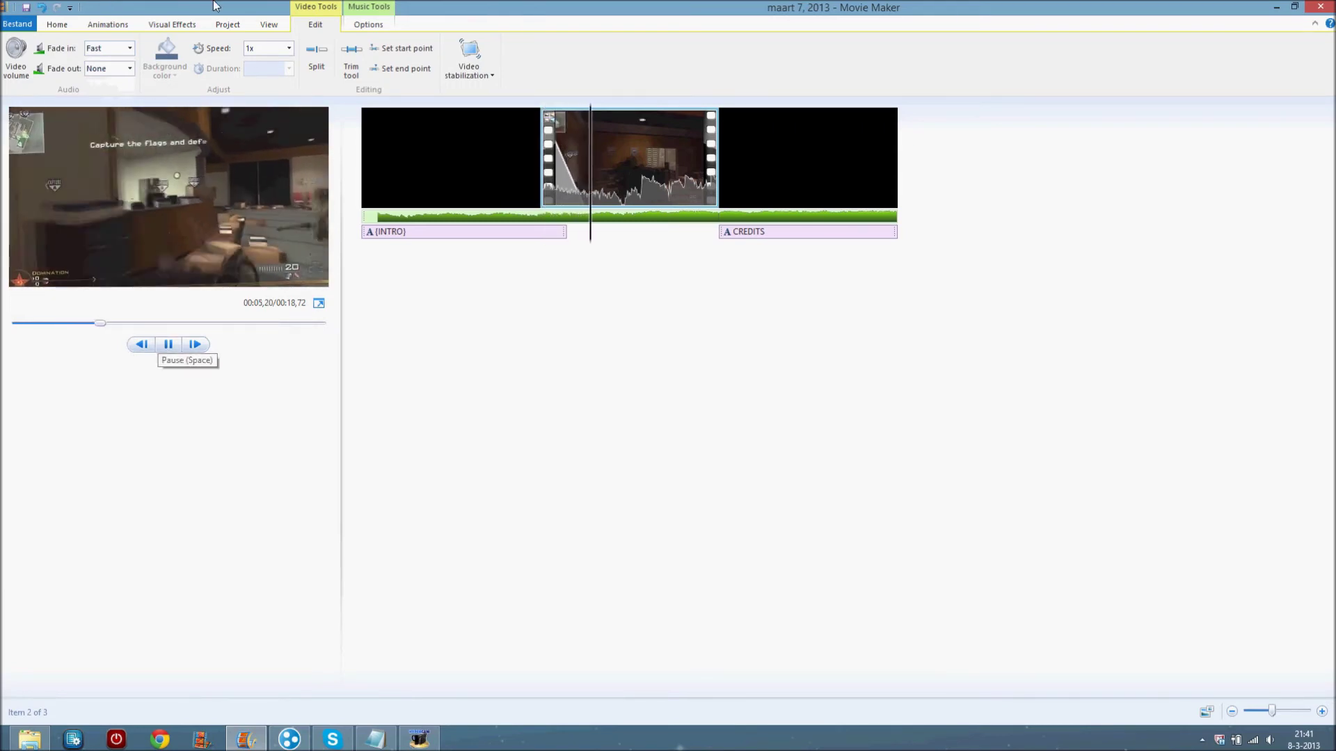
Change the clip's fade-in to Slow and preview it from the clip start
click(128, 48)
click(96, 75)
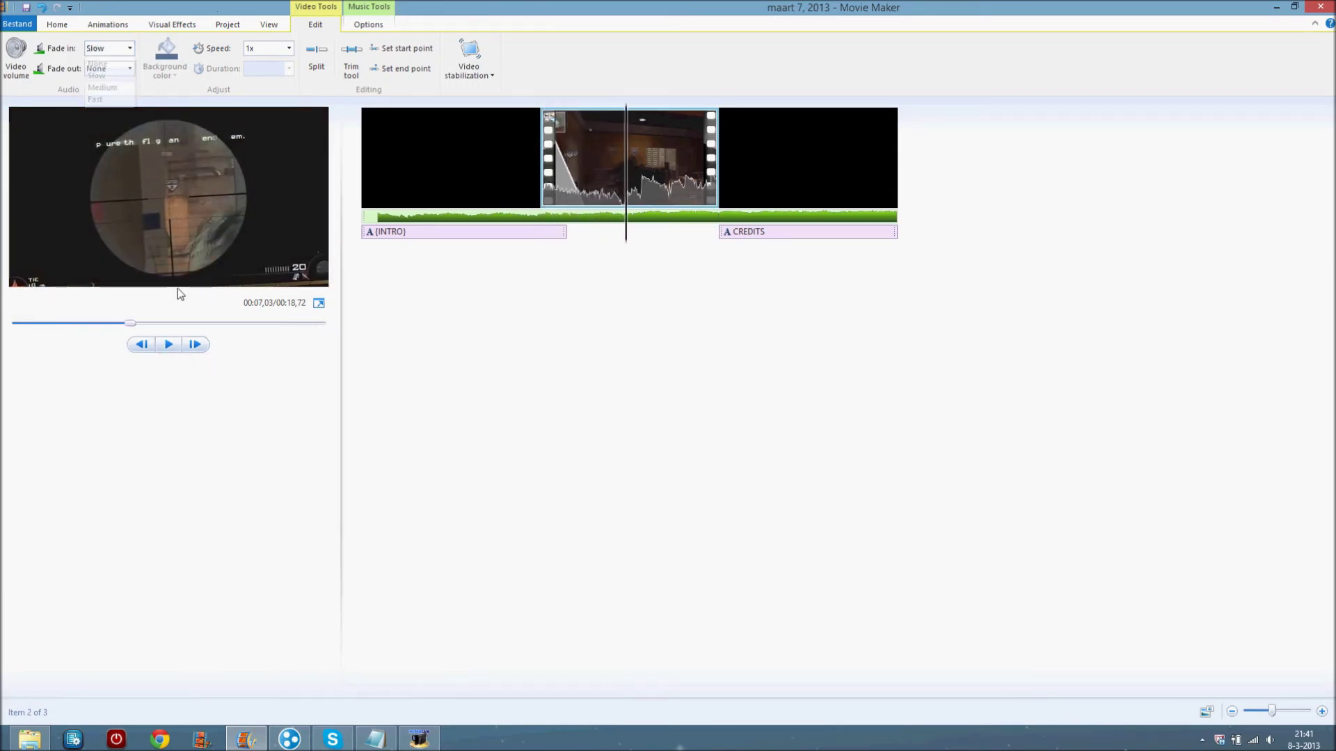
click(168, 344)
click(543, 212)
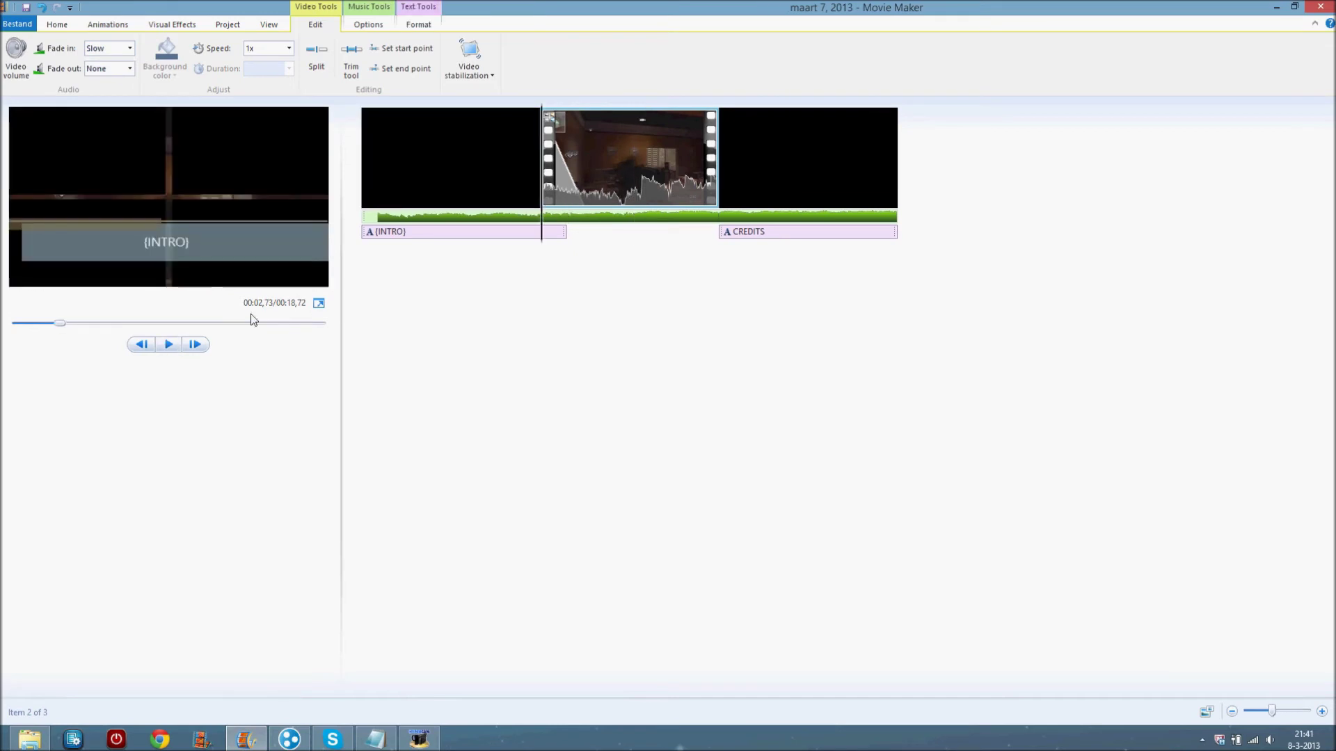
click(171, 346)
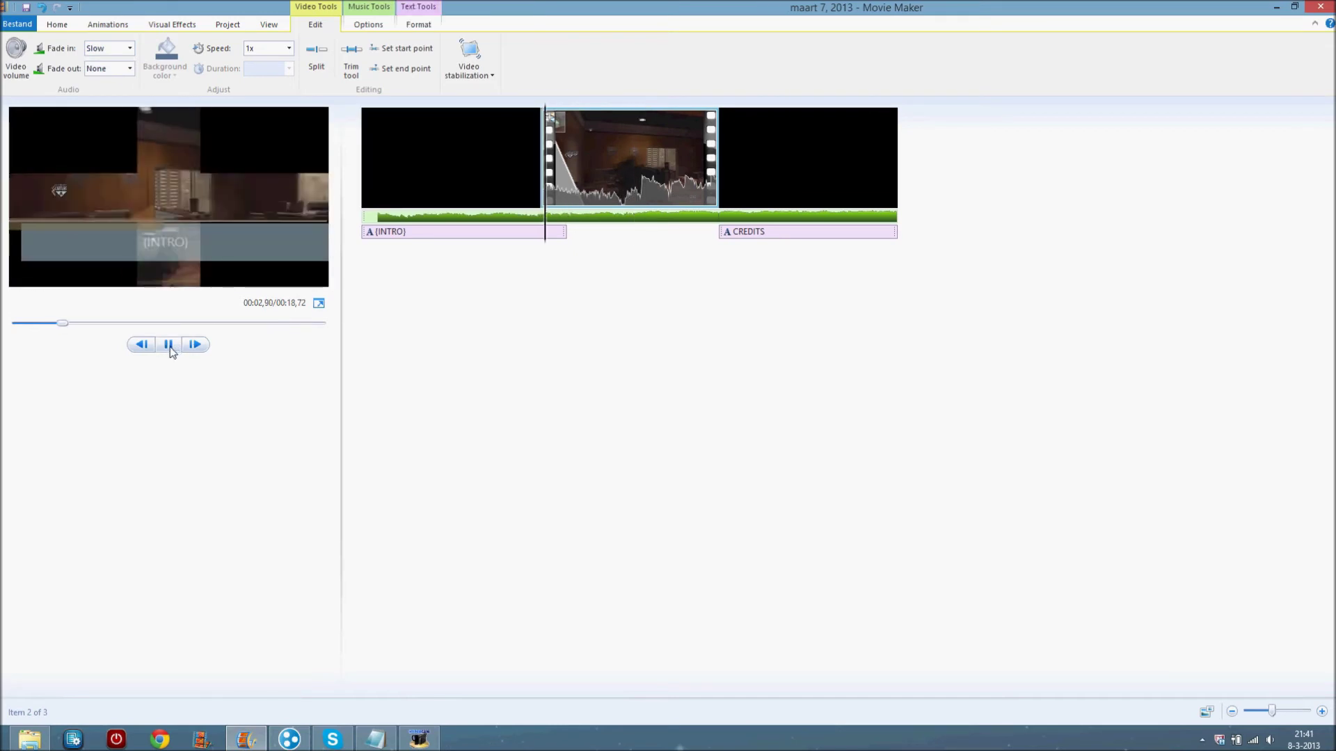
Try a 1,5x speed on the gameplay clip and preview it
click(290, 51)
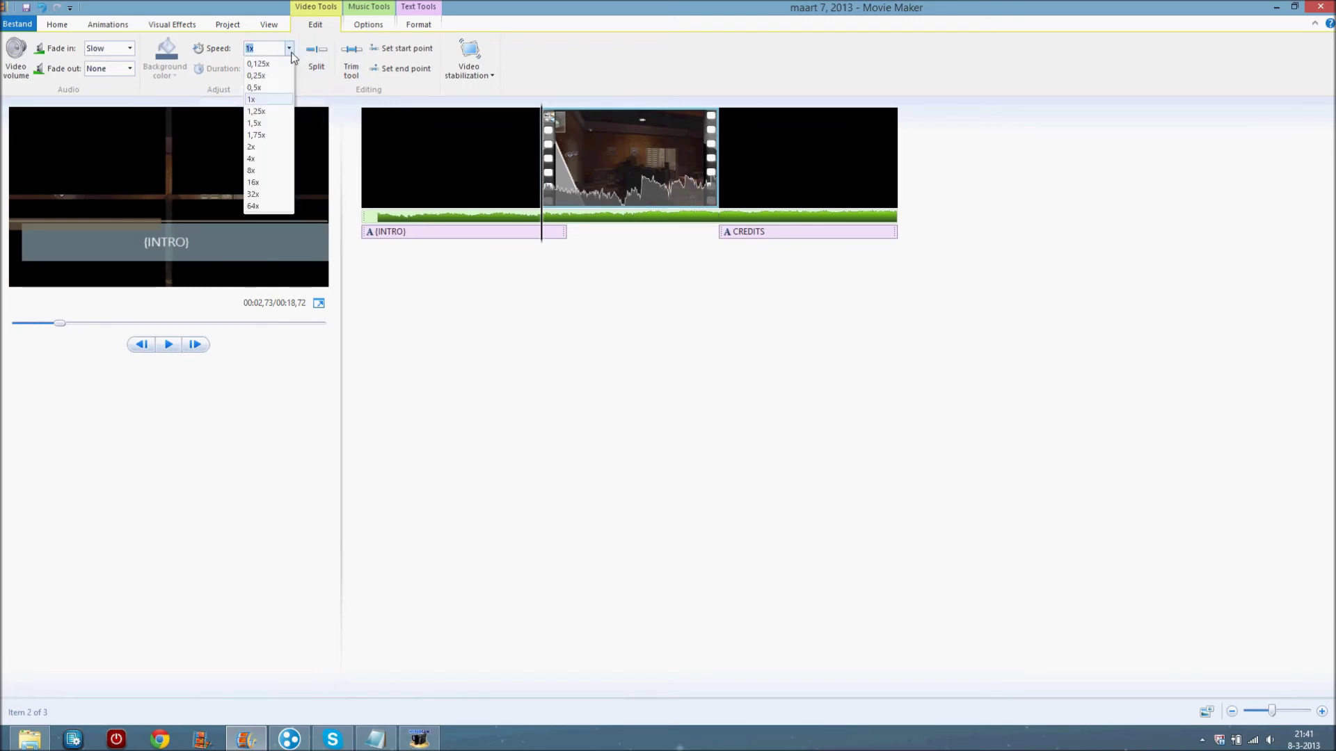
click(256, 123)
click(170, 346)
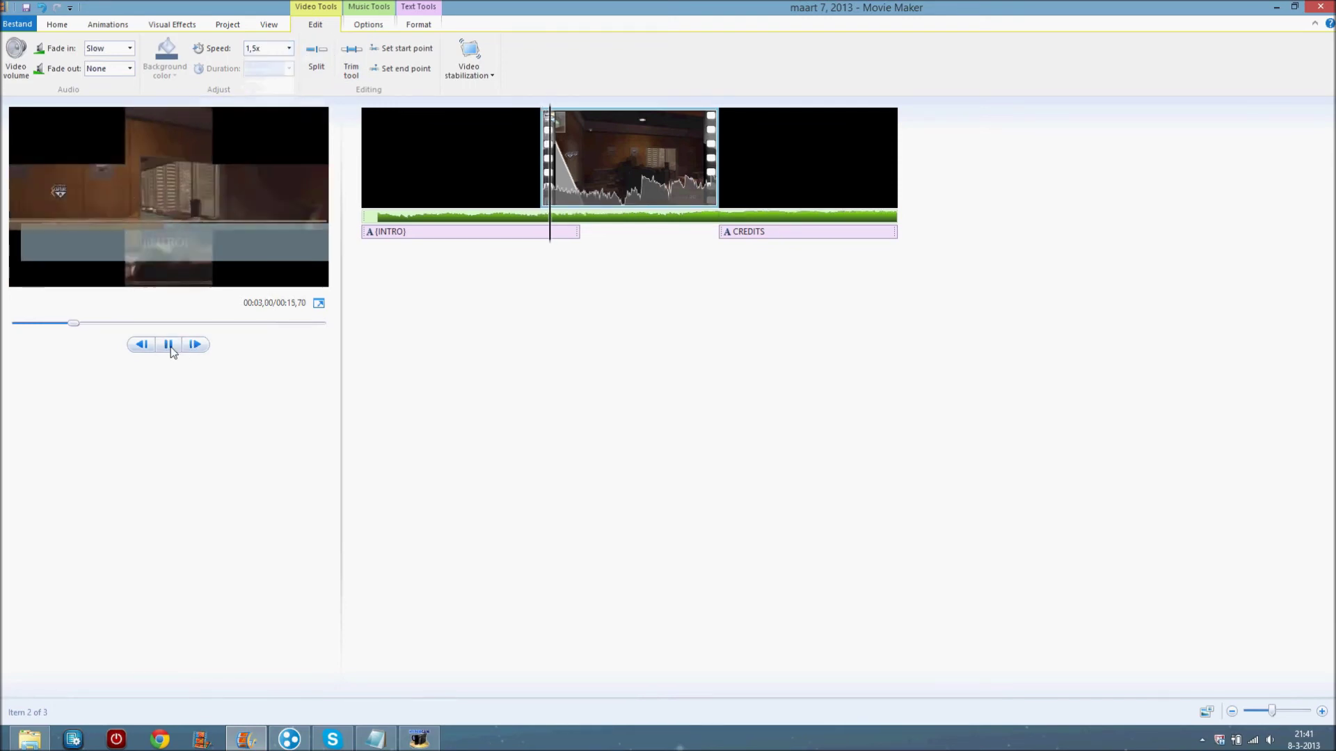
click(289, 48)
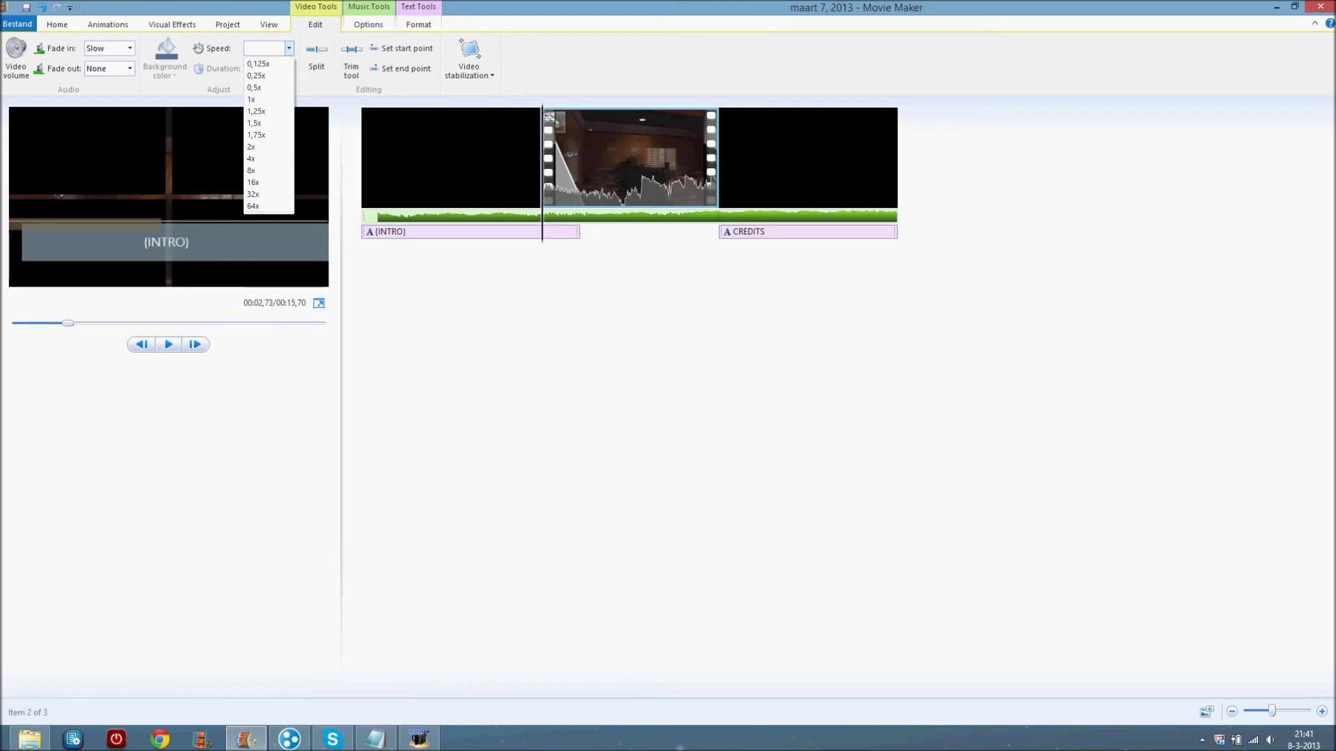
Enter a custom clip speed of 1,3x, correcting the invalid entries along the way
text(1x)
key(Return)
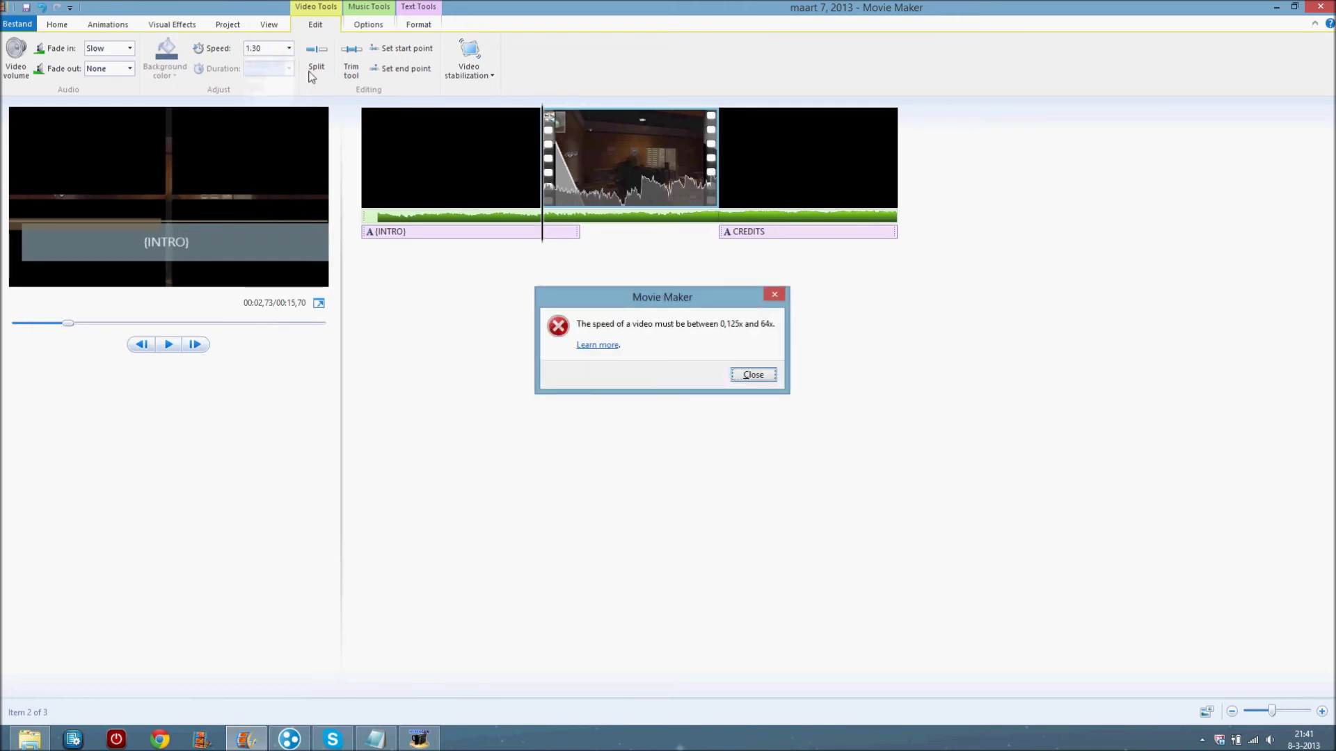
click(751, 382)
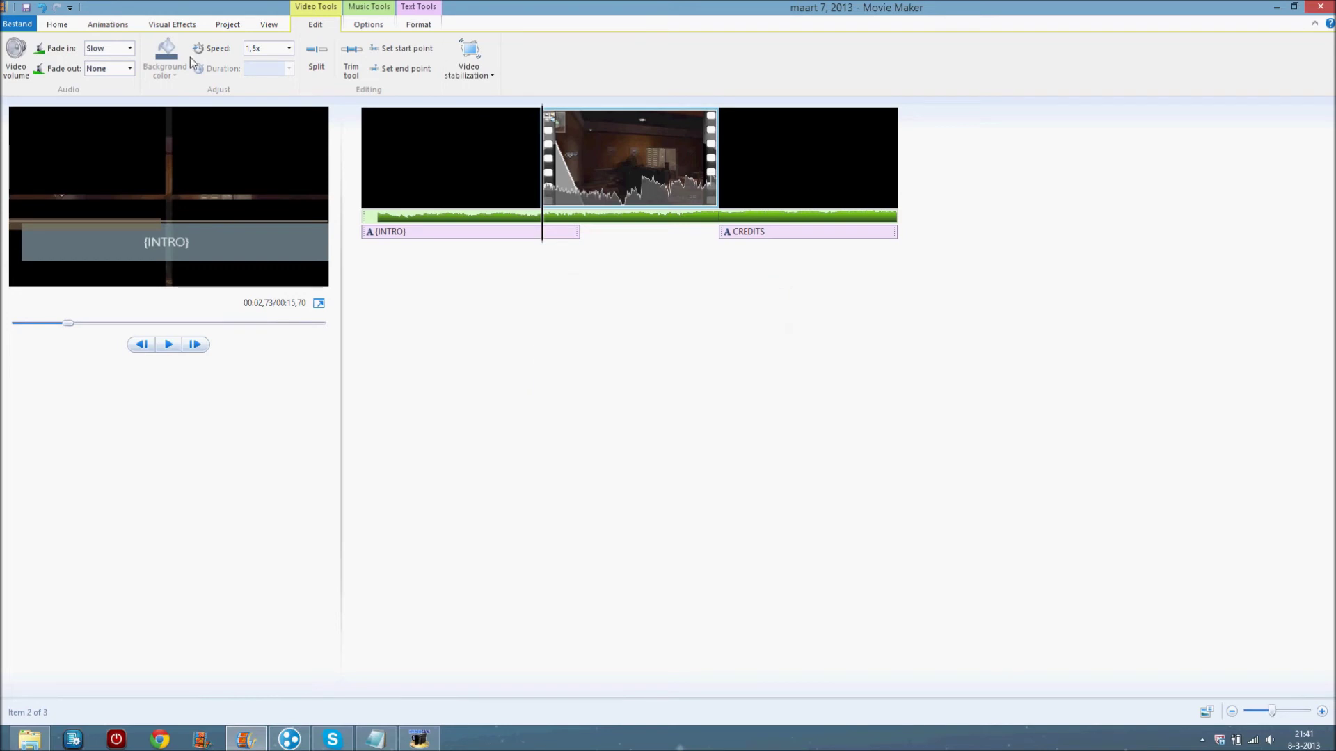
click(271, 50)
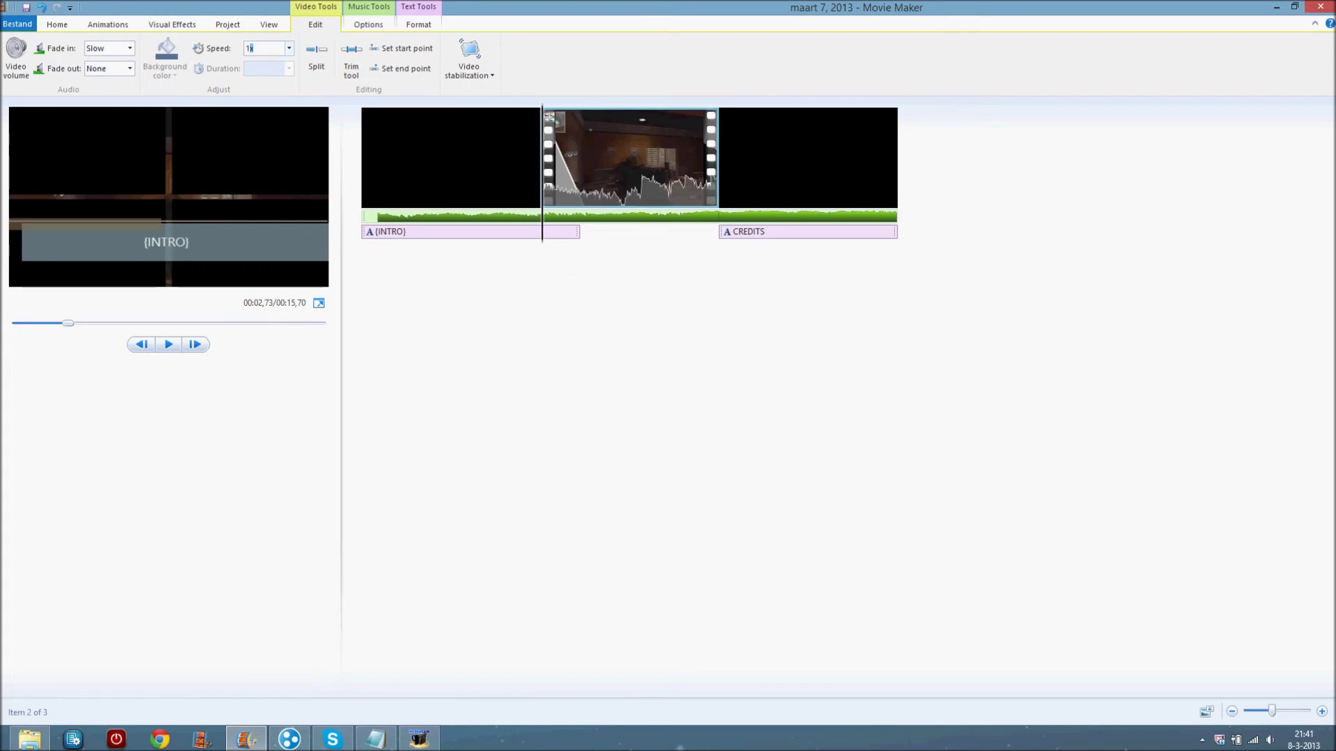
key(Return)
click(261, 50)
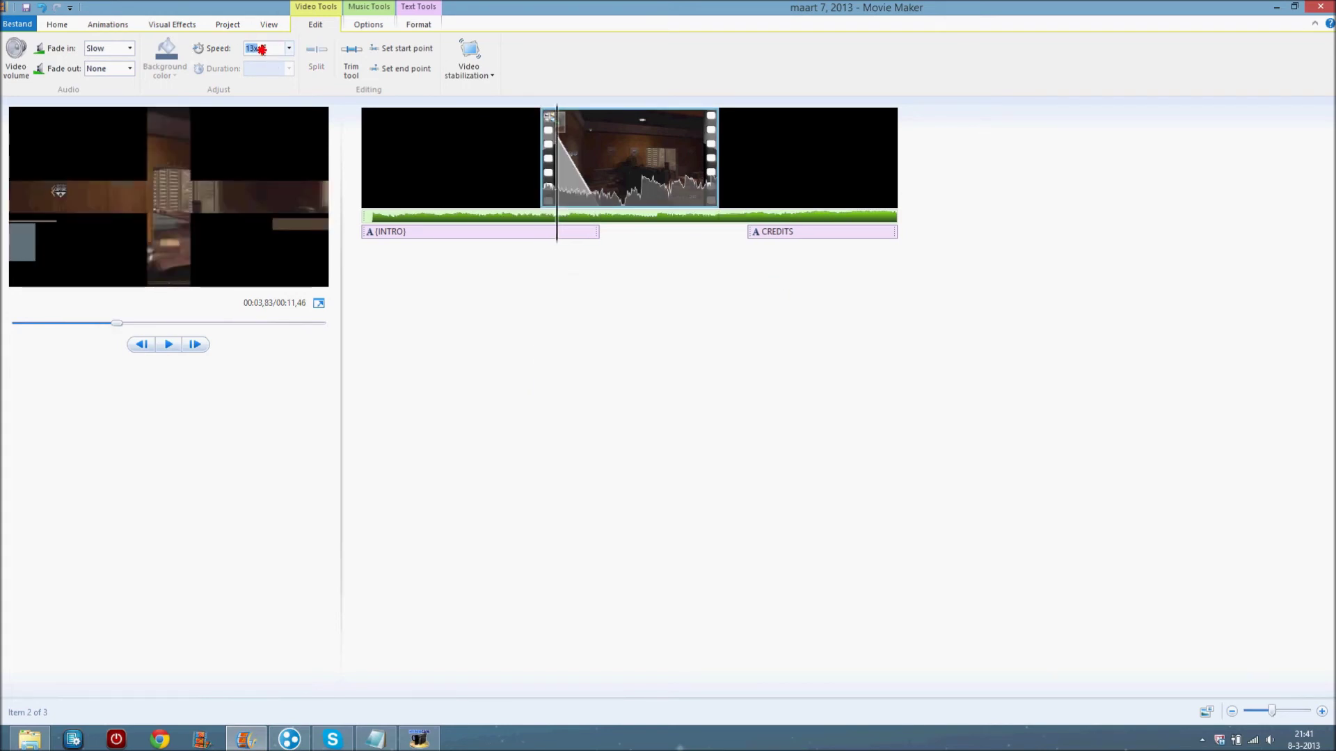
text(1,3)
key(Return)
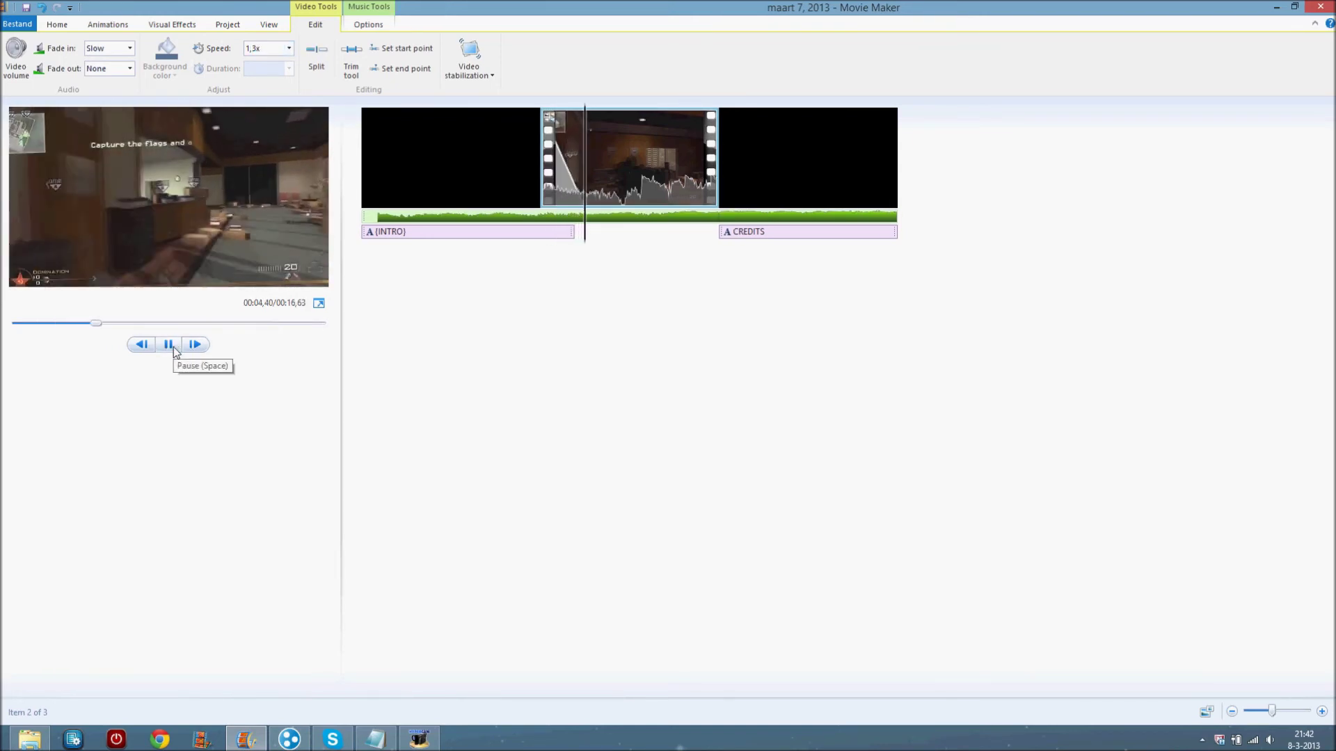
click(557, 192)
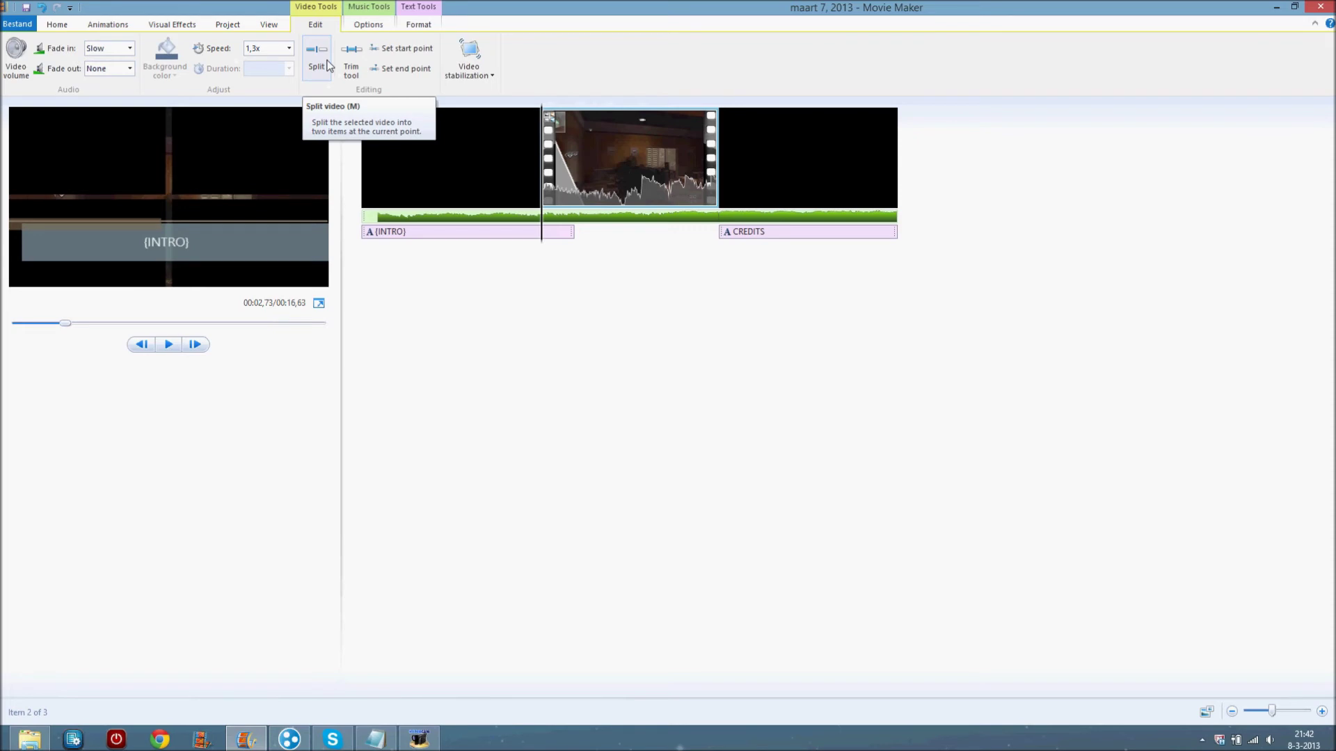
Pause the preview at 00:06,77 and split the gameplay clip there
click(167, 344)
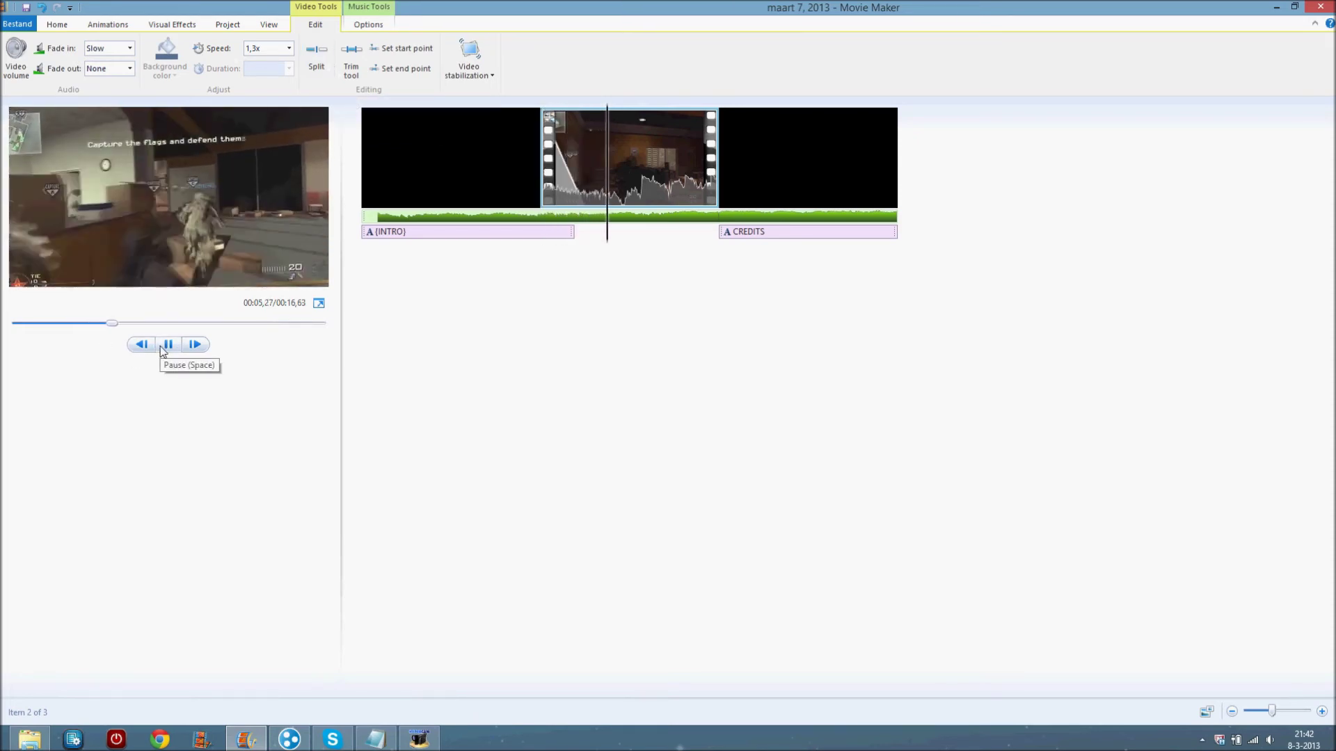
click(162, 351)
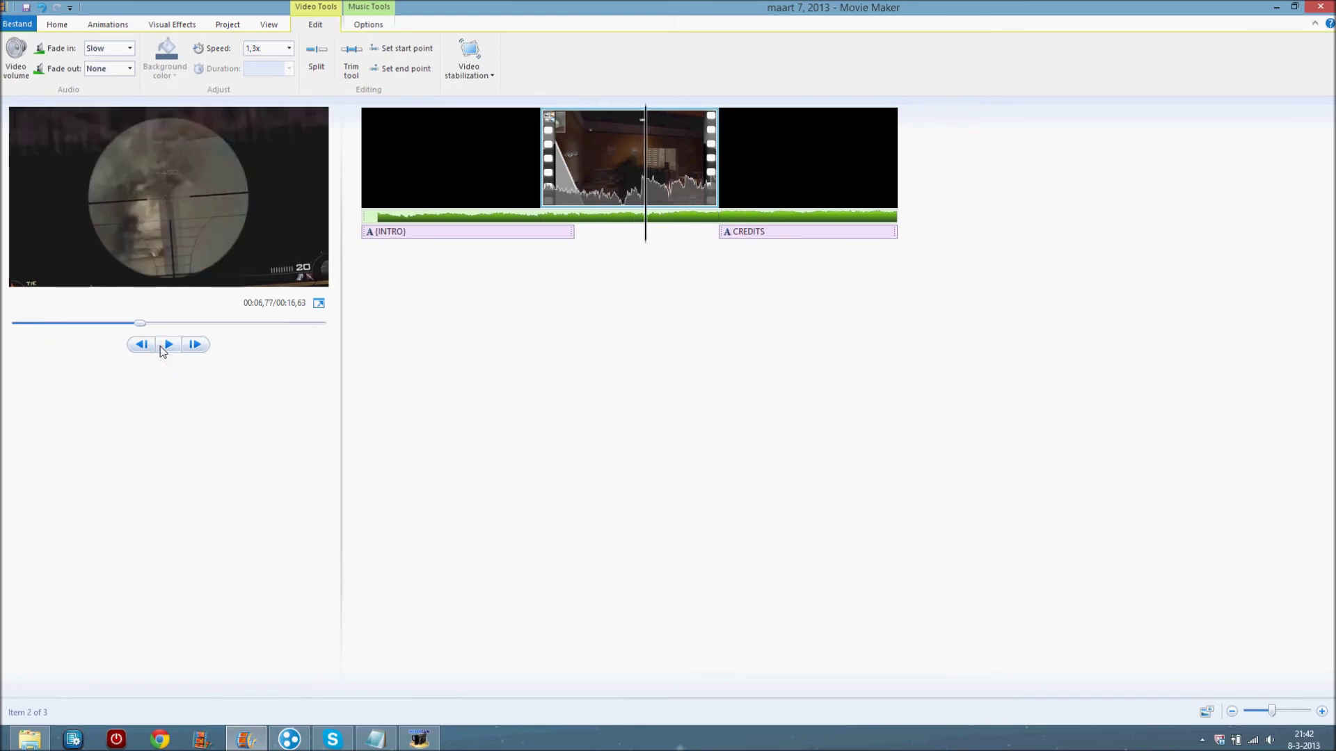
click(316, 56)
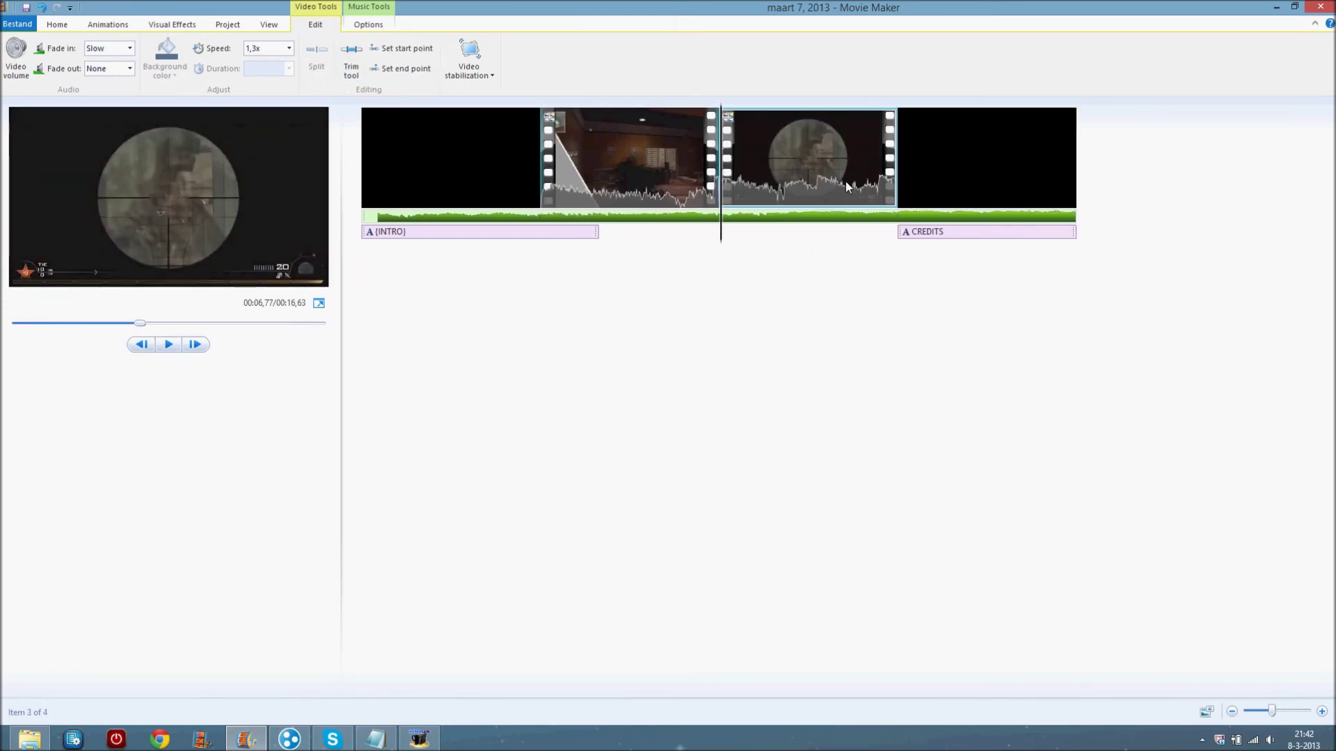
click(118, 28)
click(315, 27)
Add Fade in from white to the scope clip via Multiple effects
click(178, 24)
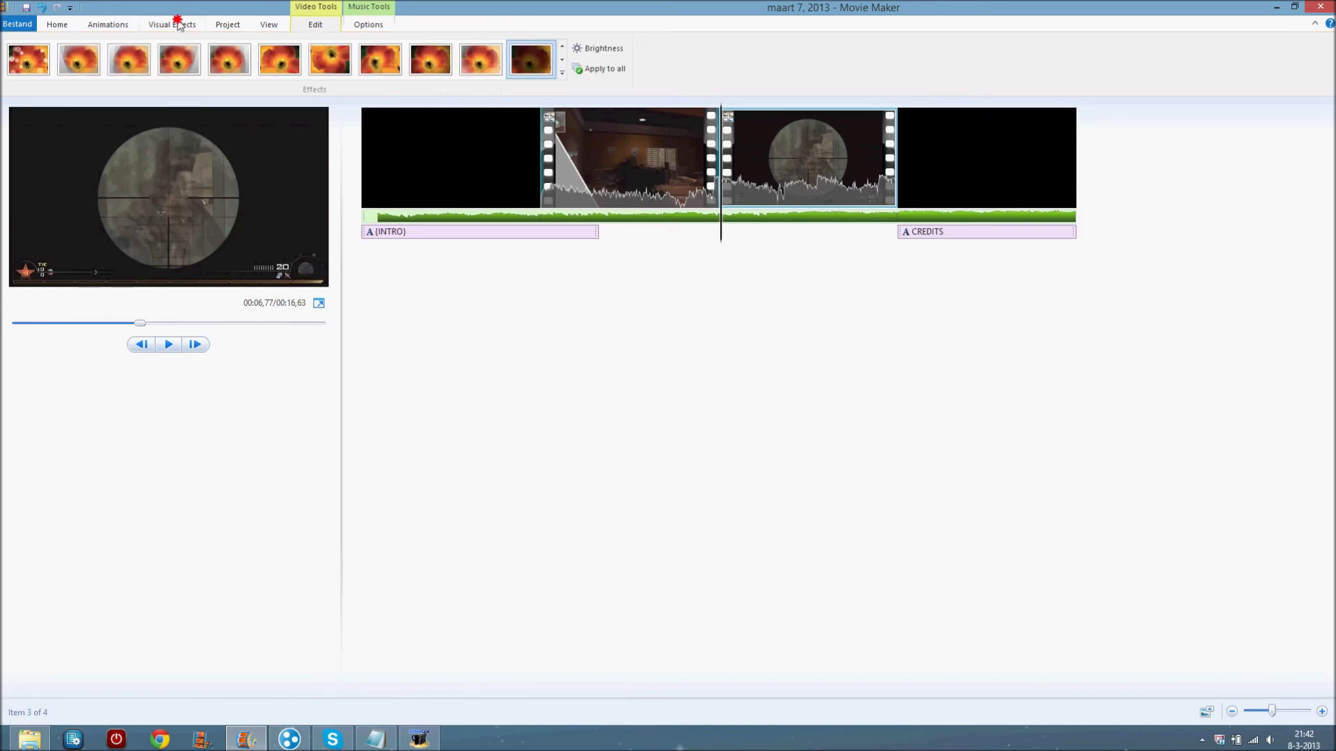
click(107, 24)
click(313, 25)
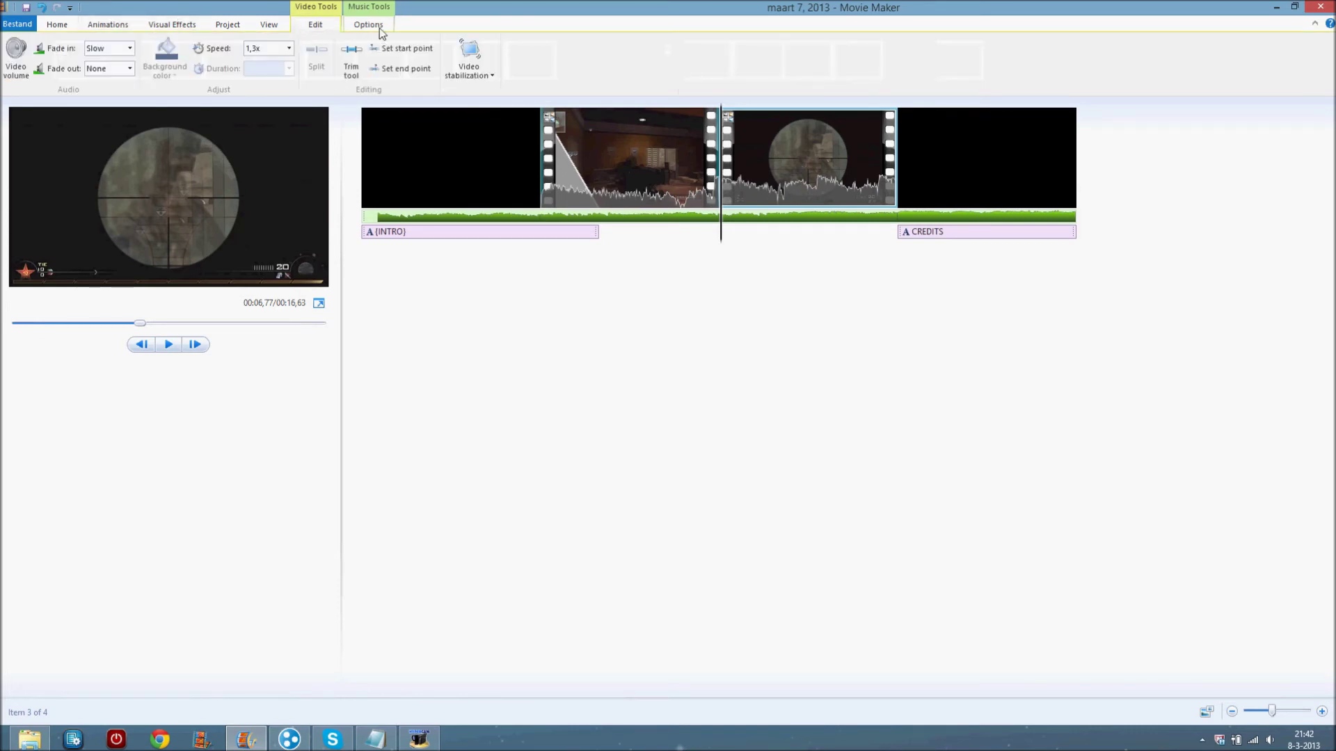
click(271, 25)
click(162, 25)
click(562, 72)
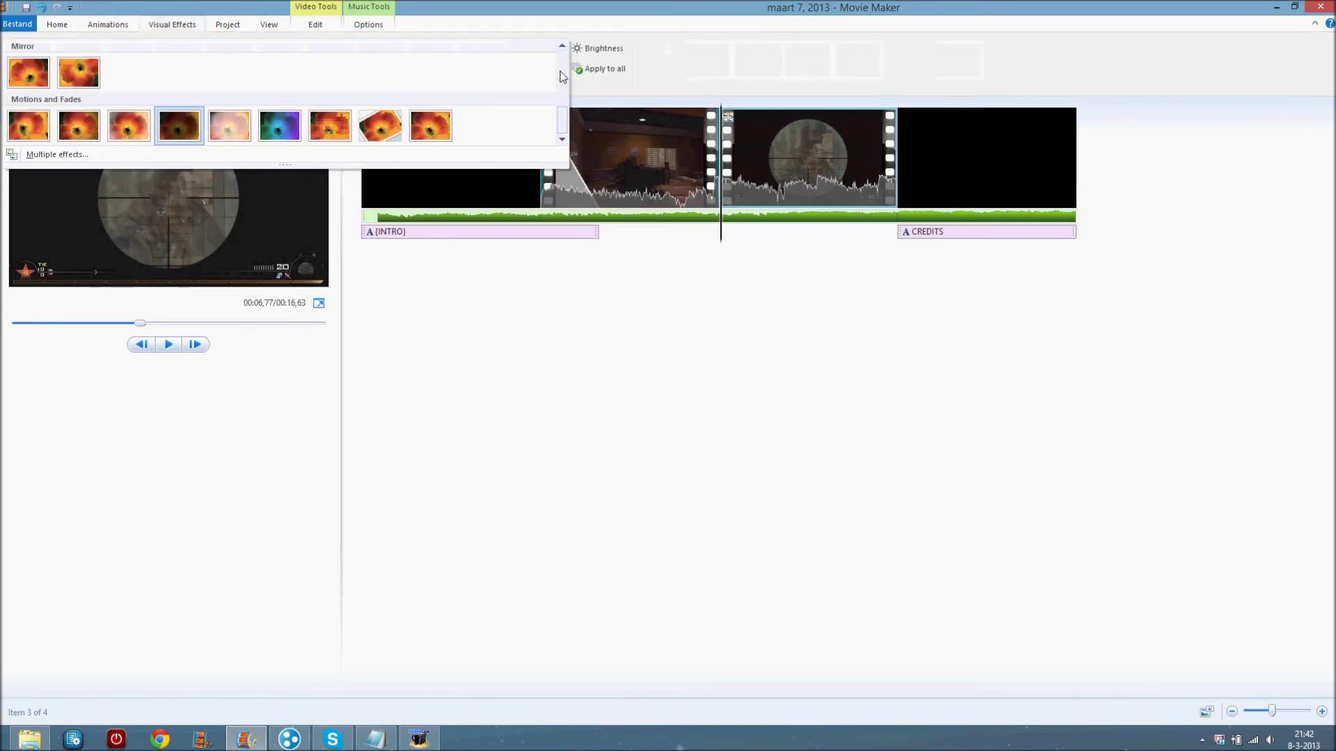
click(486, 150)
scroll(504, 345, down, 3)
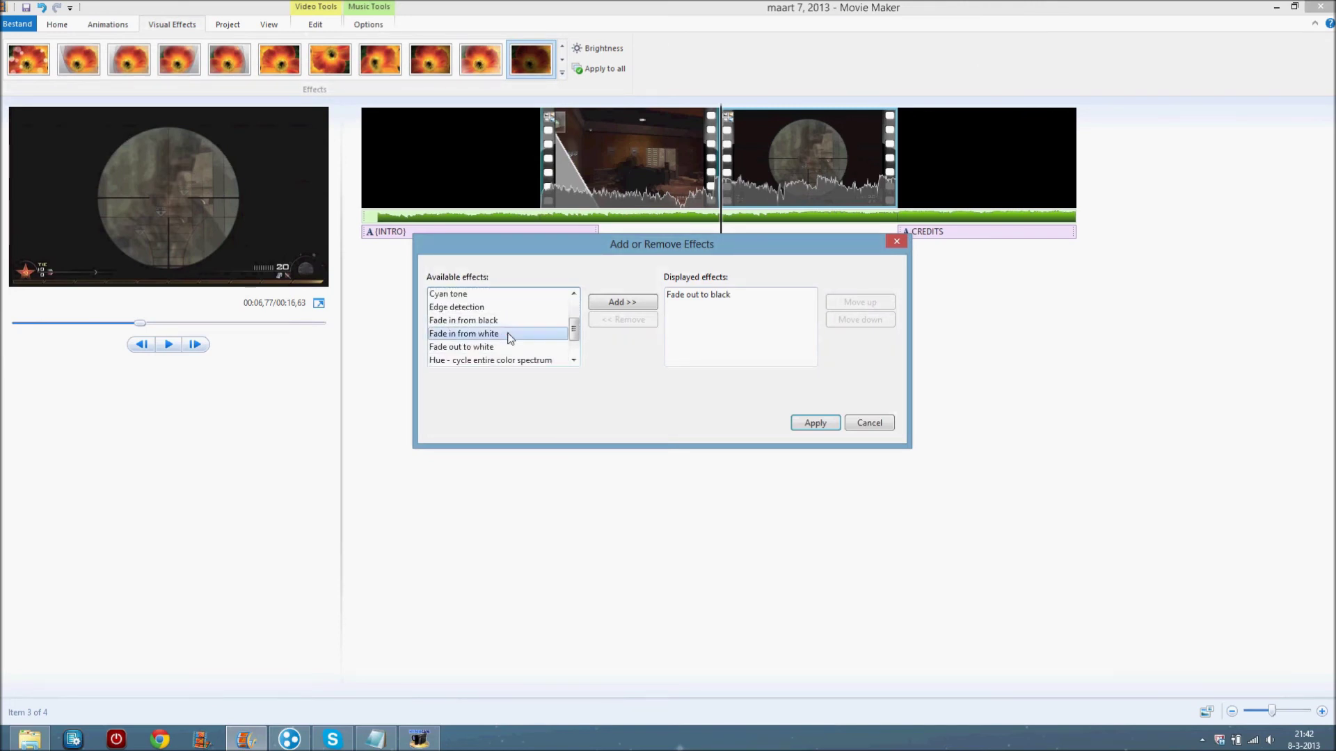
click(647, 307)
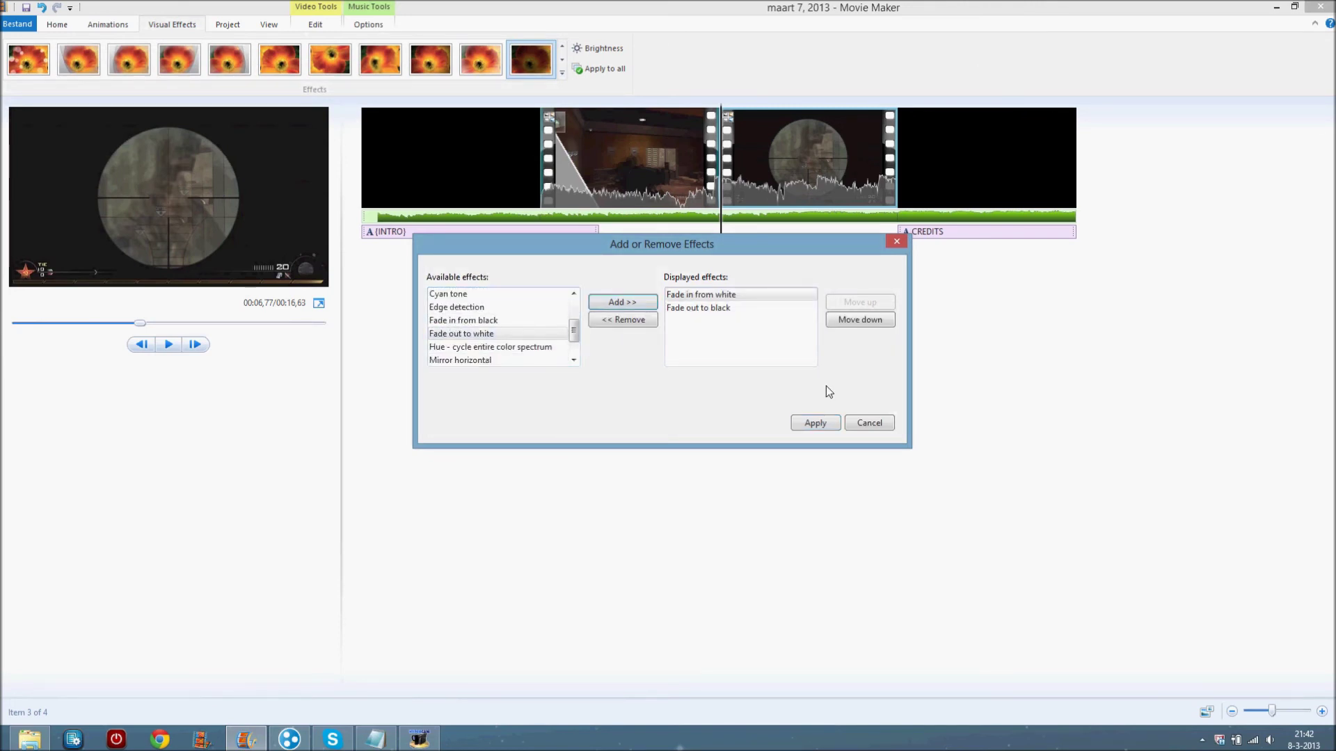
click(816, 423)
Preview the second clip and remove its Fade out to black effect
click(170, 345)
click(652, 166)
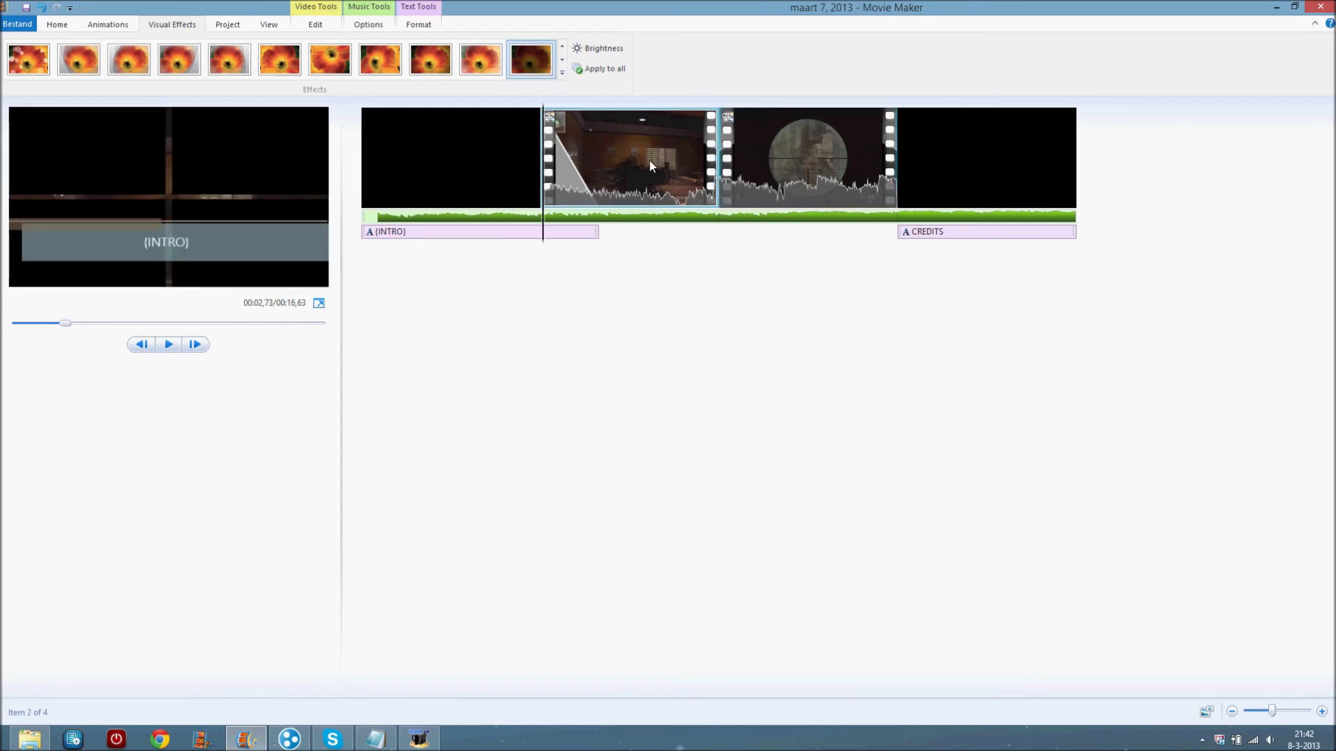
click(164, 347)
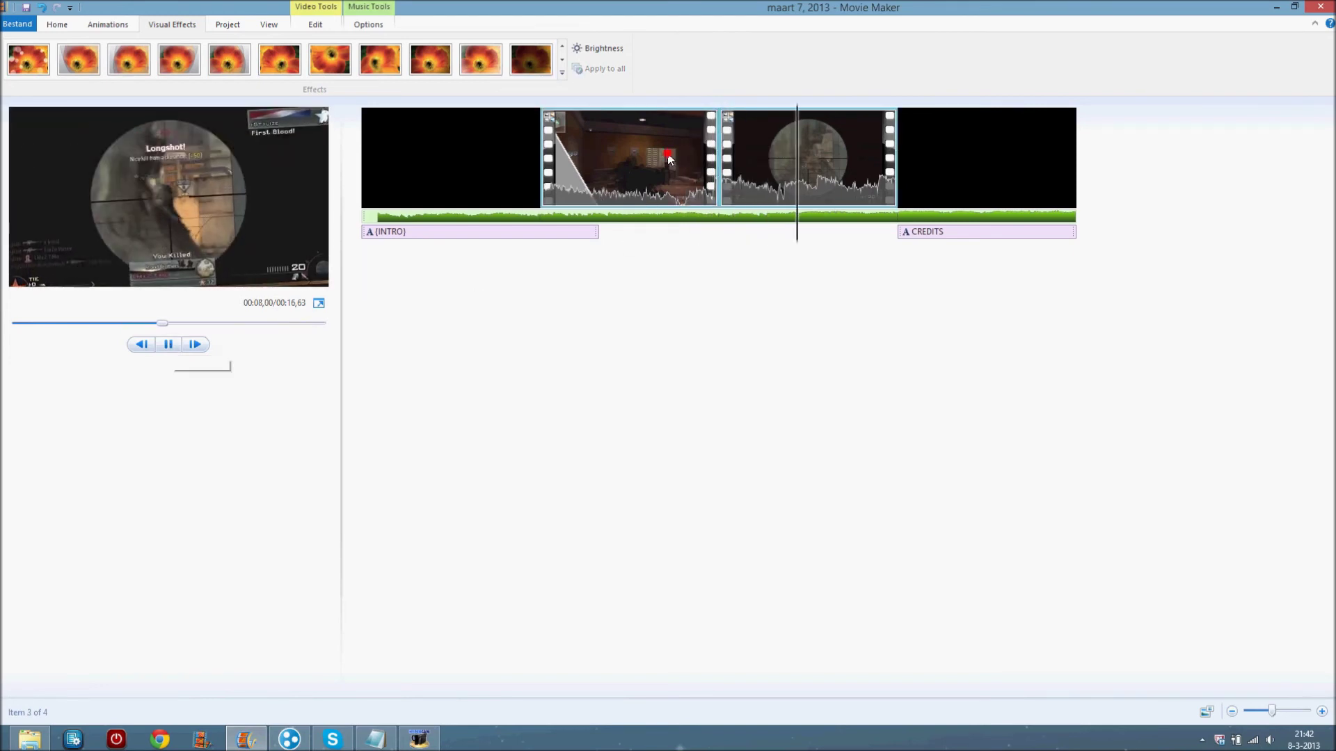
click(508, 67)
click(562, 73)
click(530, 149)
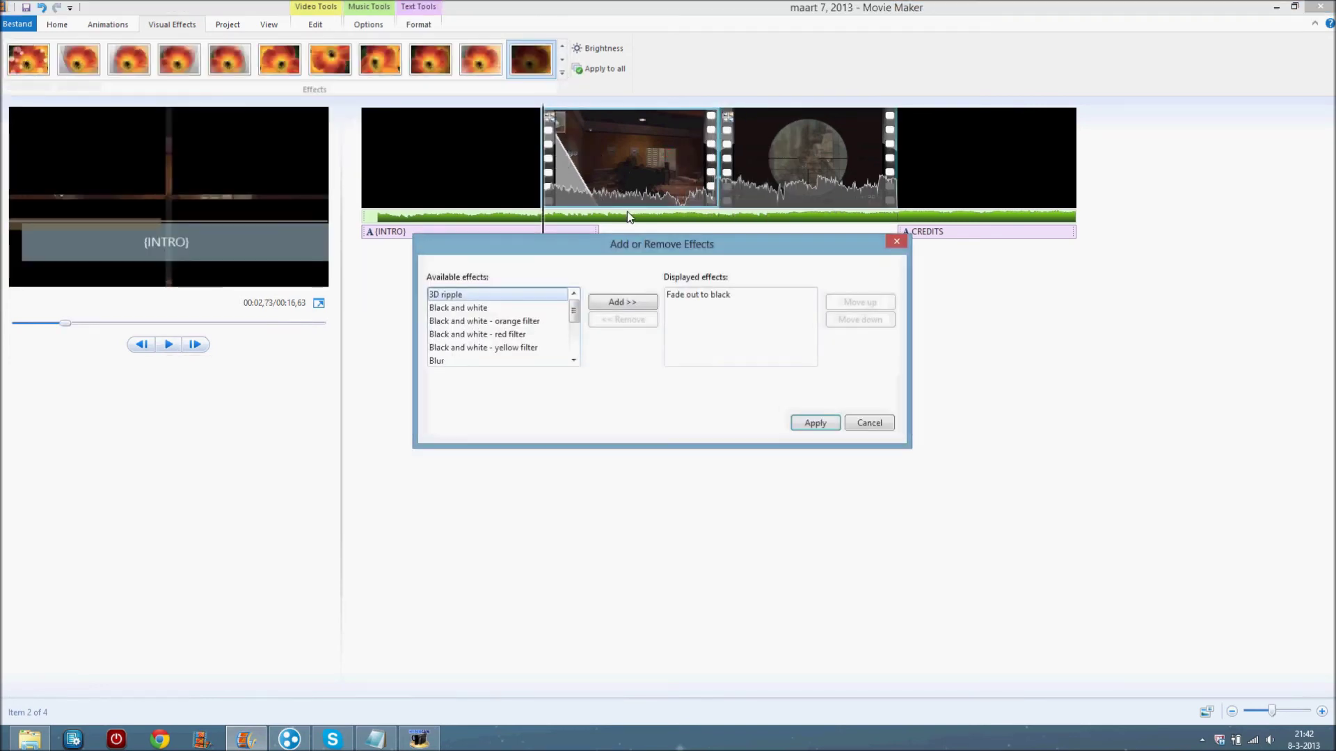
click(724, 306)
click(623, 320)
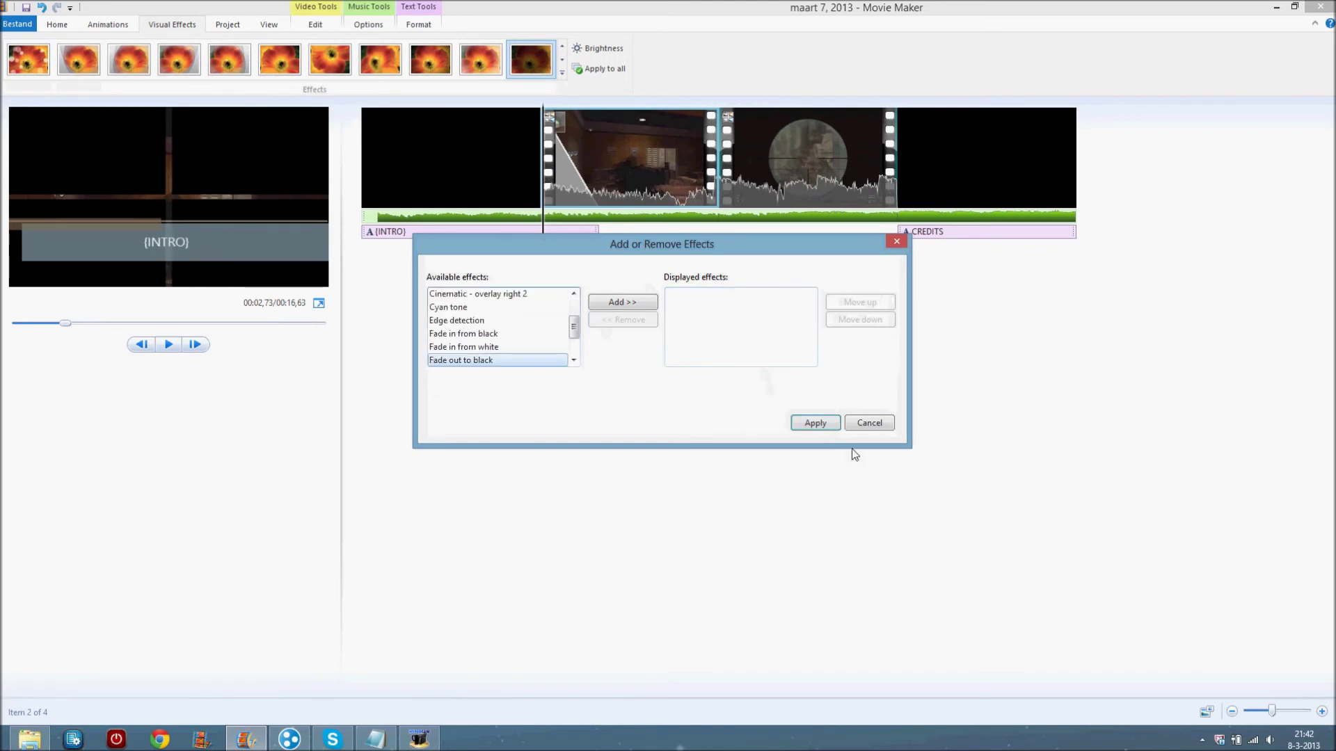
click(816, 423)
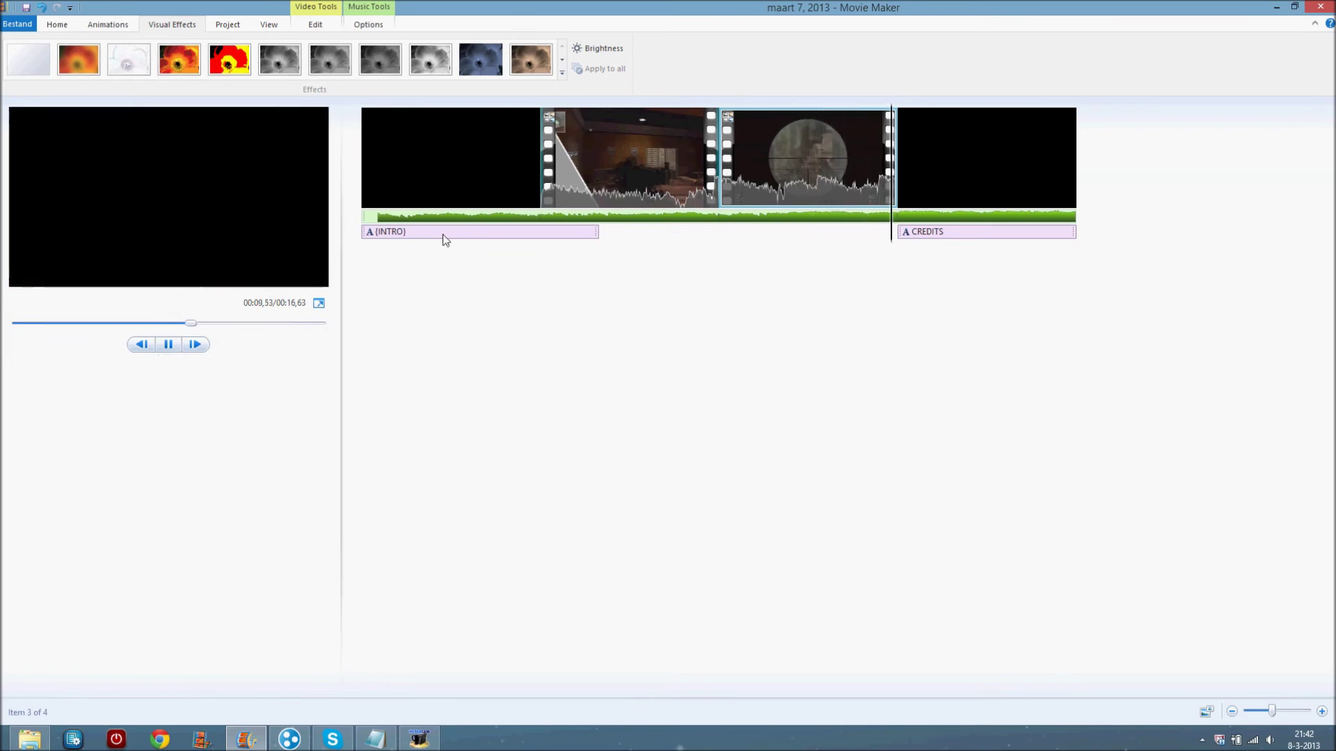
click(791, 157)
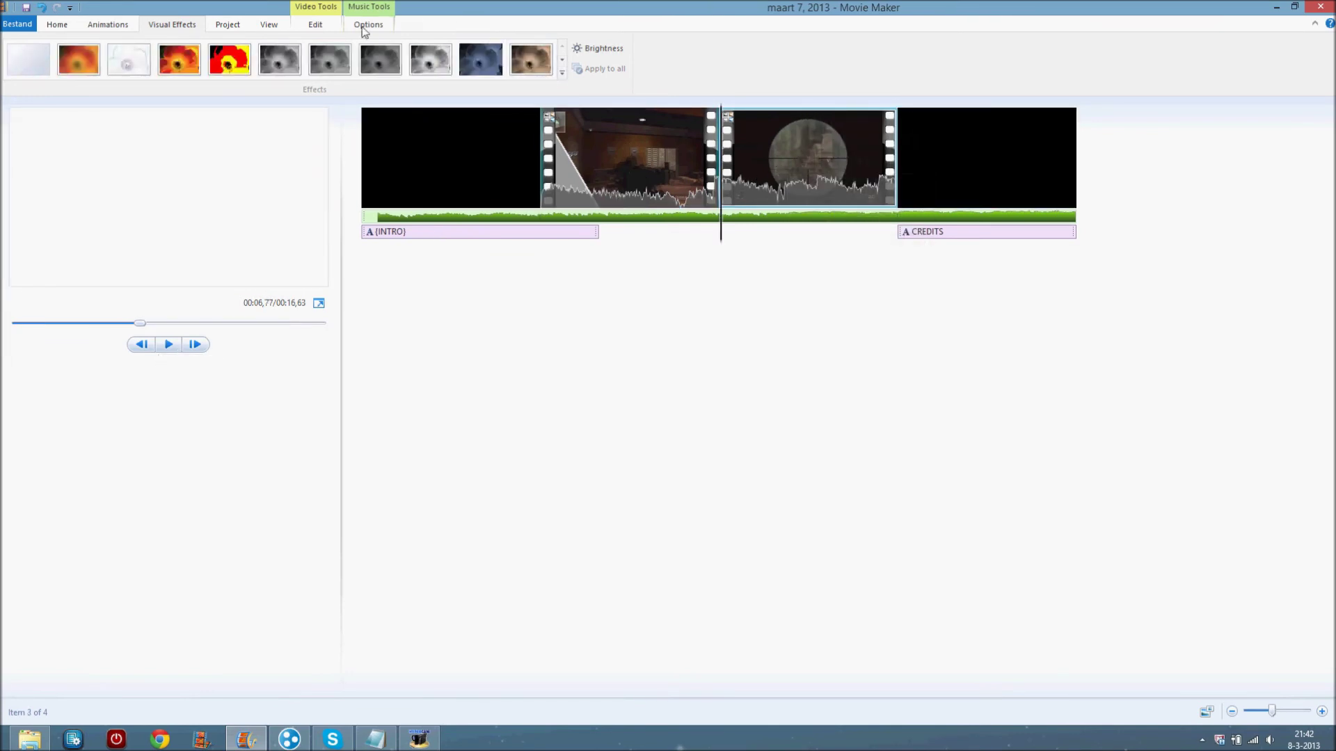
click(269, 25)
Drag the scope clip's trim start back to 4,66s, preview, then close trimming
click(313, 26)
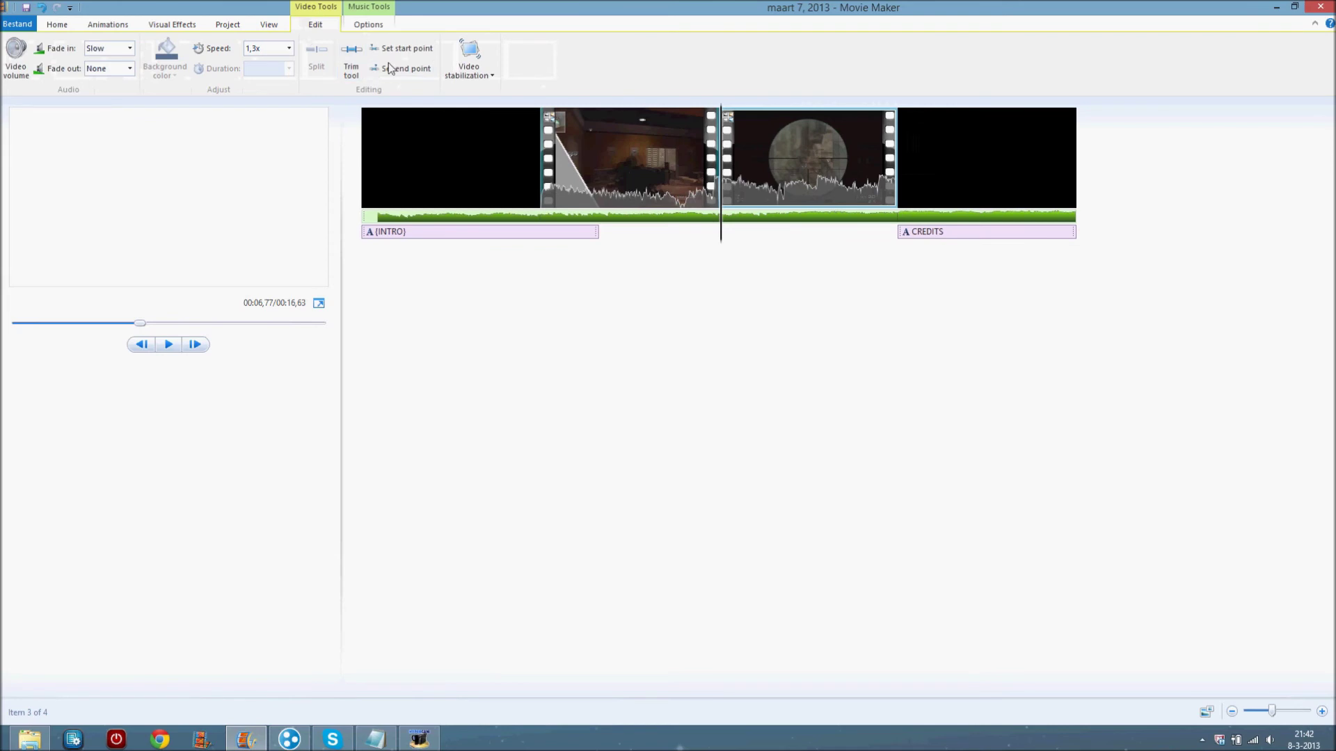
click(762, 158)
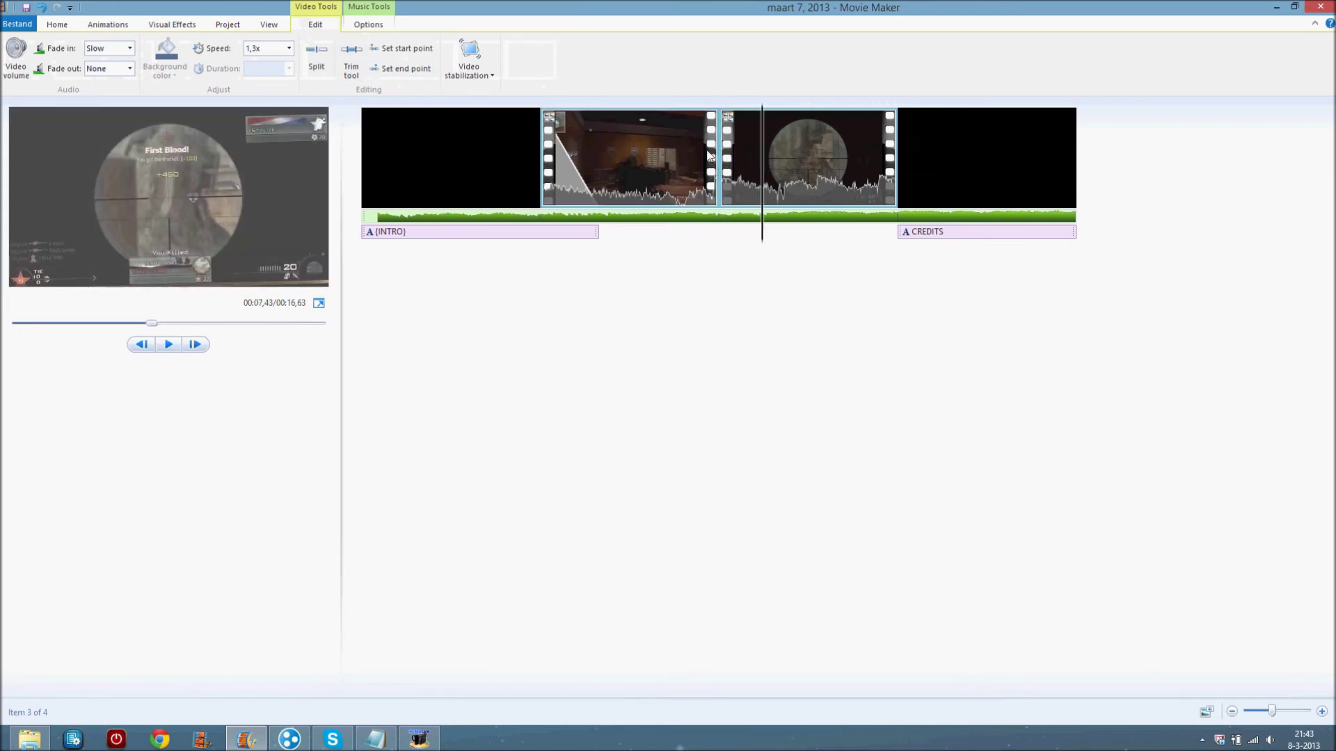
click(352, 68)
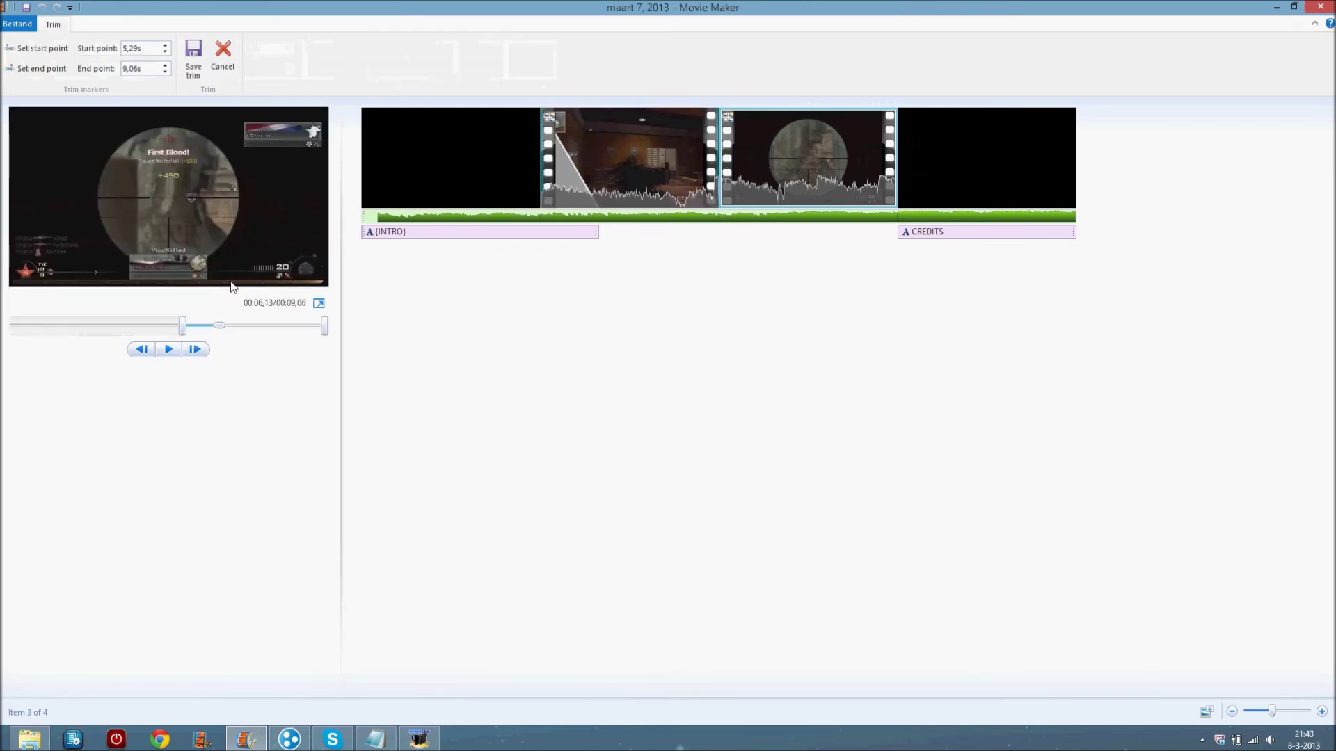
drag(183, 333, 163, 333)
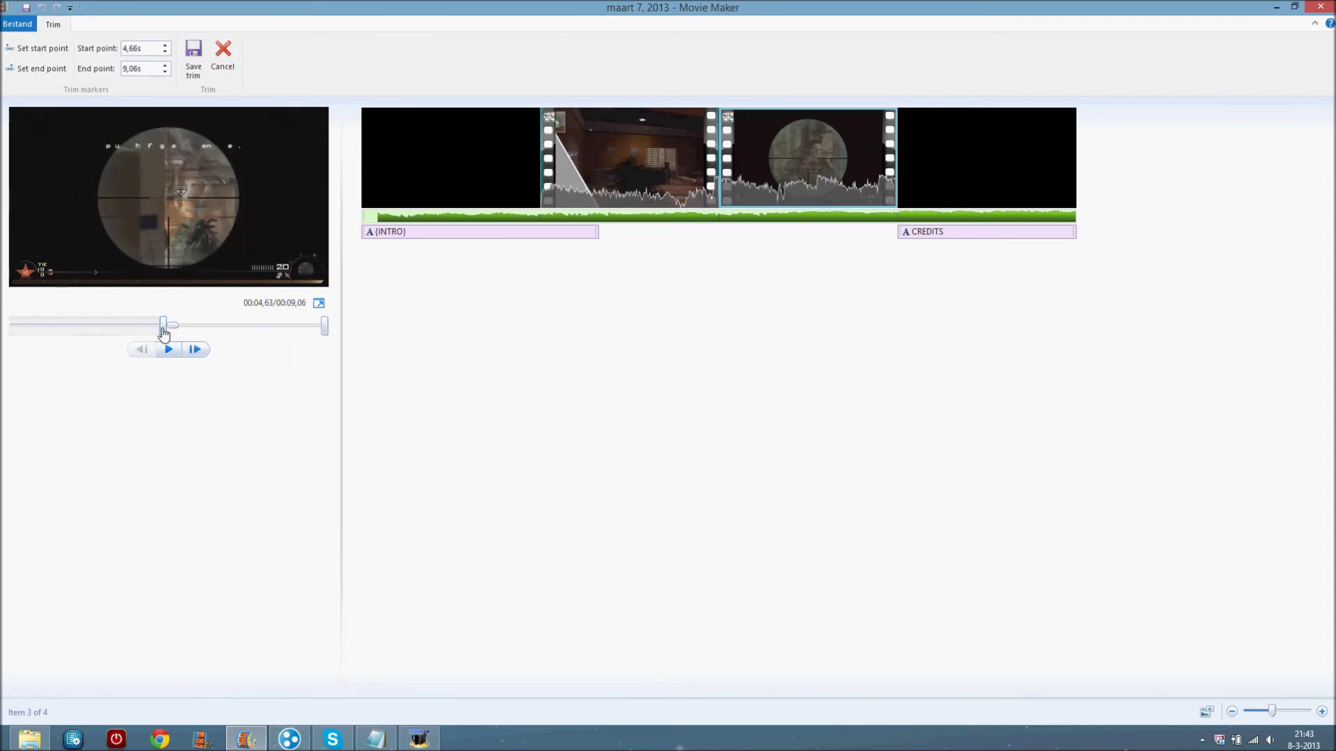
click(173, 350)
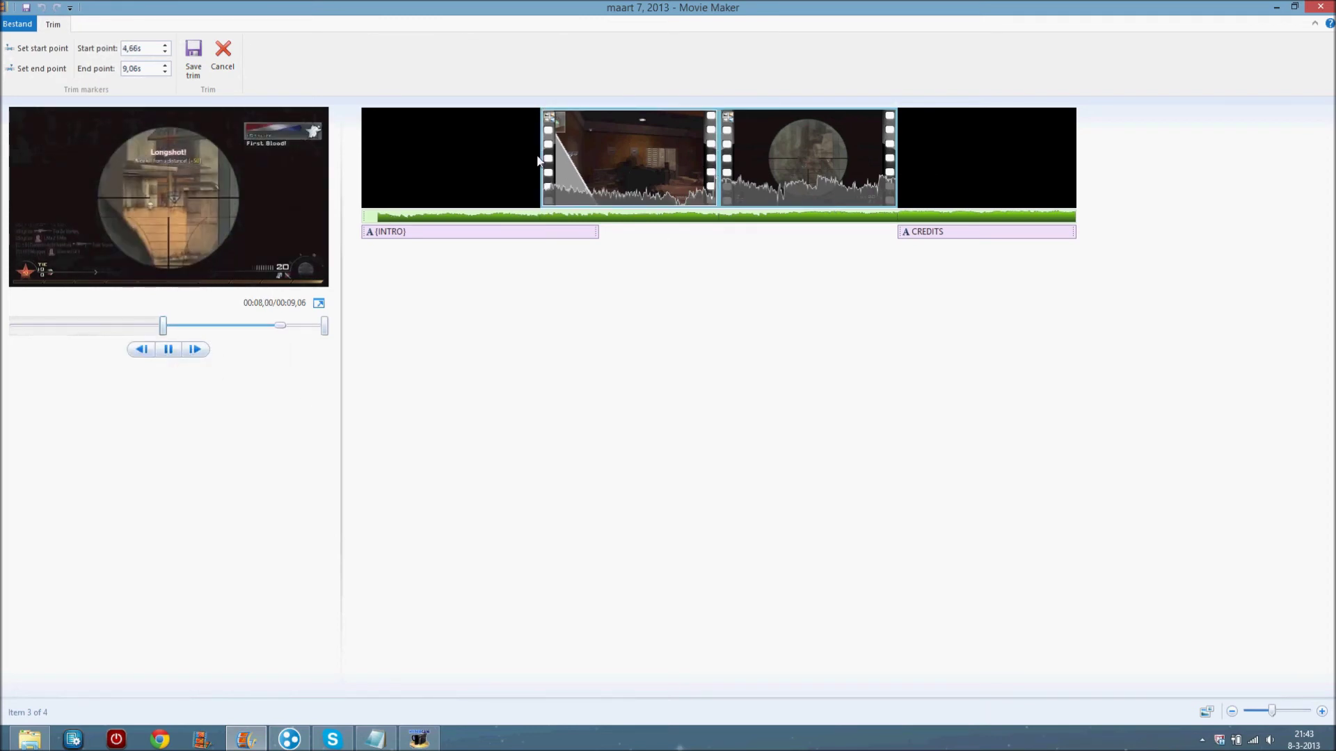
click(224, 55)
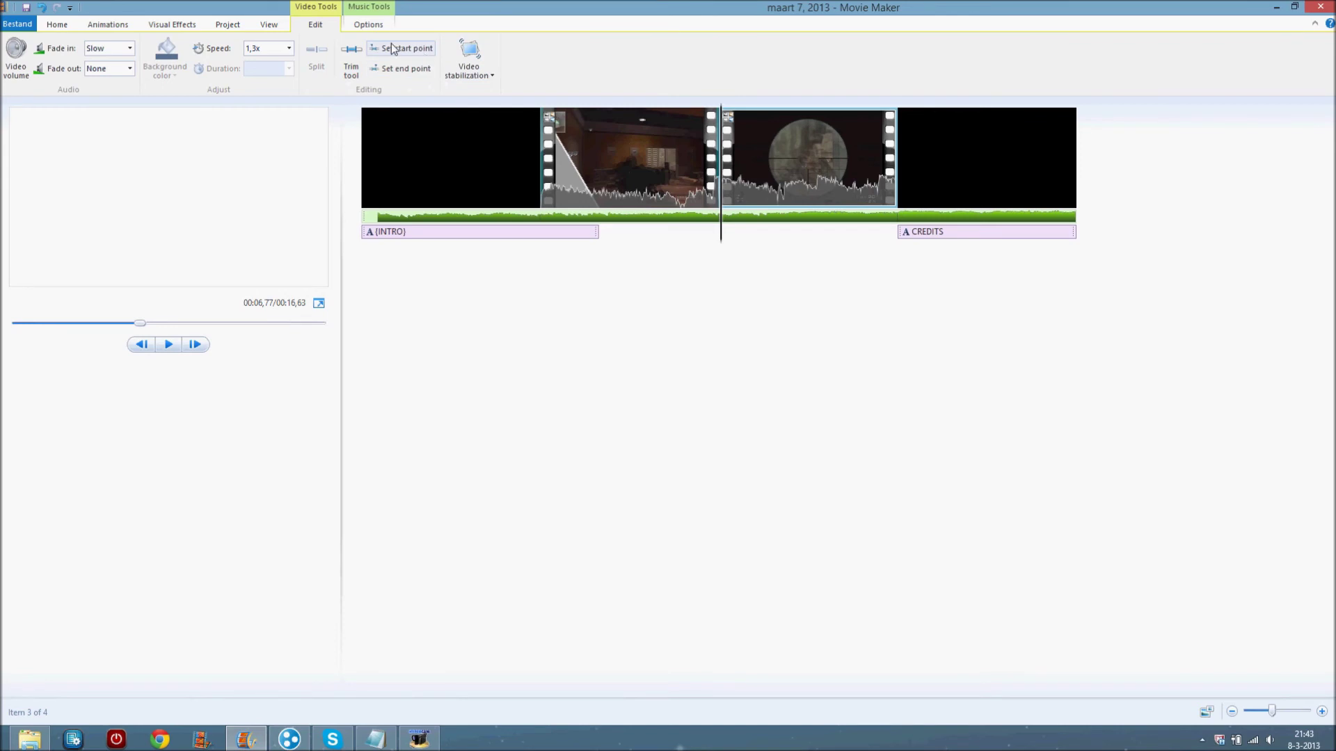
Set new start and end points on the second clip and play the trimmed result
click(544, 198)
drag(545, 197, 565, 197)
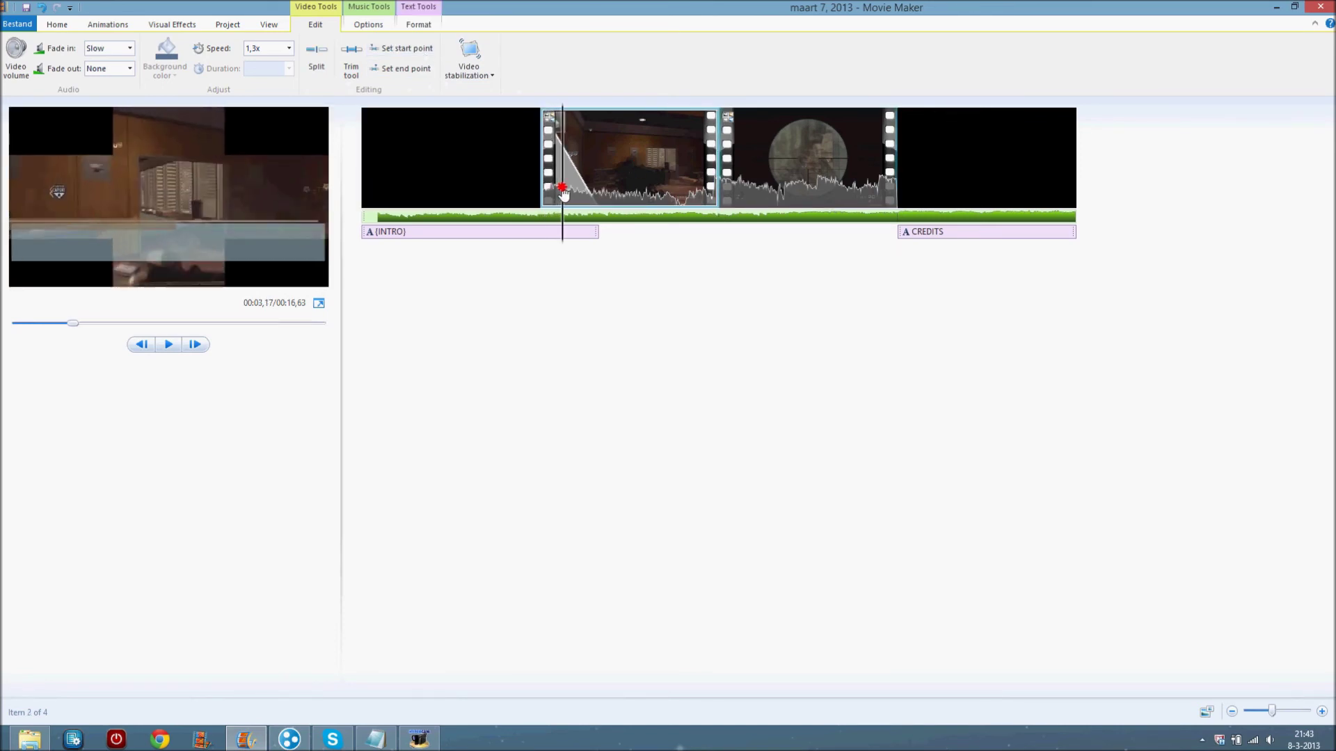
click(404, 52)
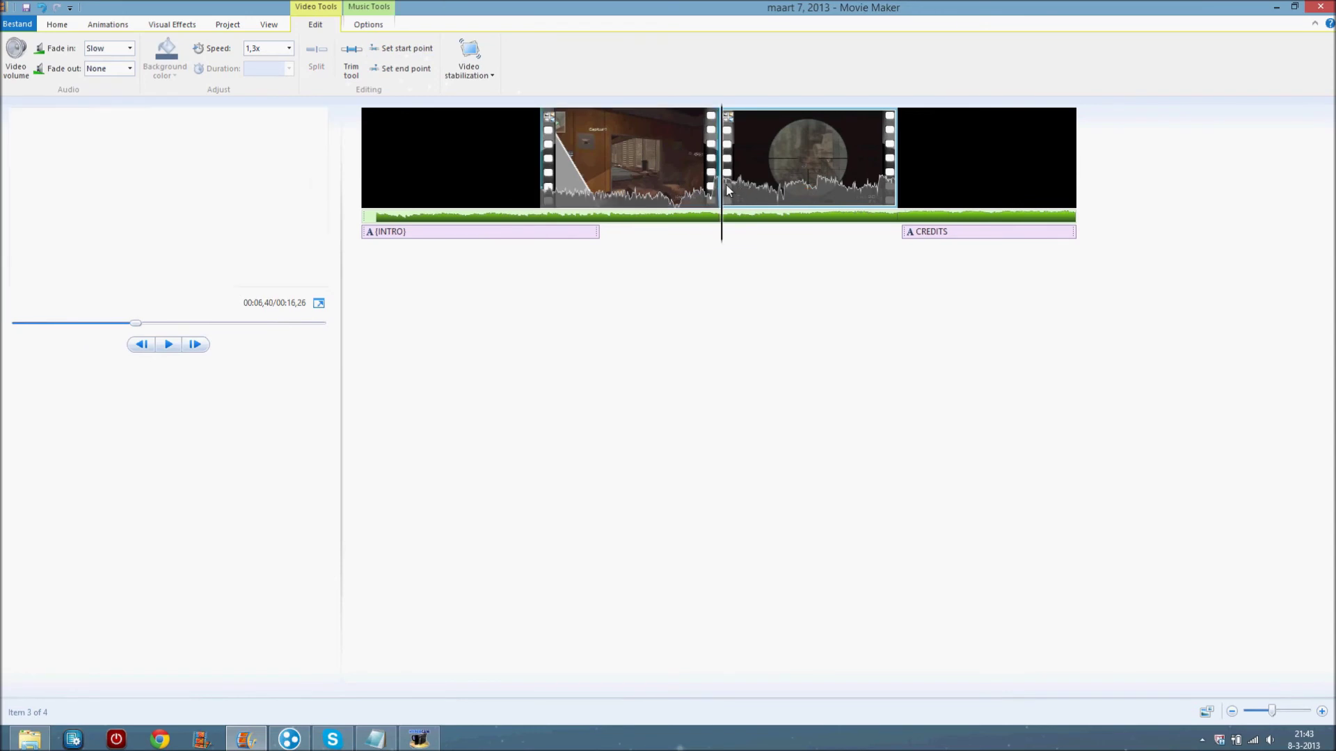
click(701, 191)
click(406, 69)
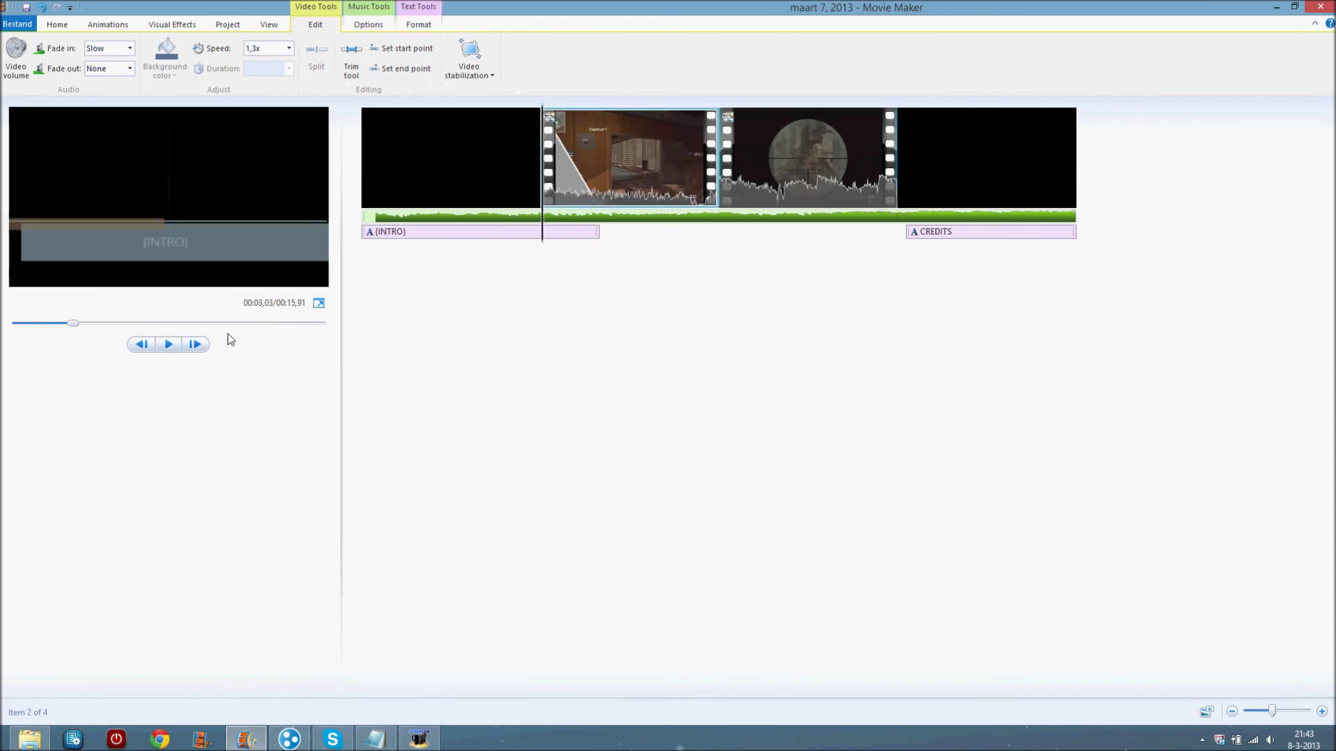
key(space)
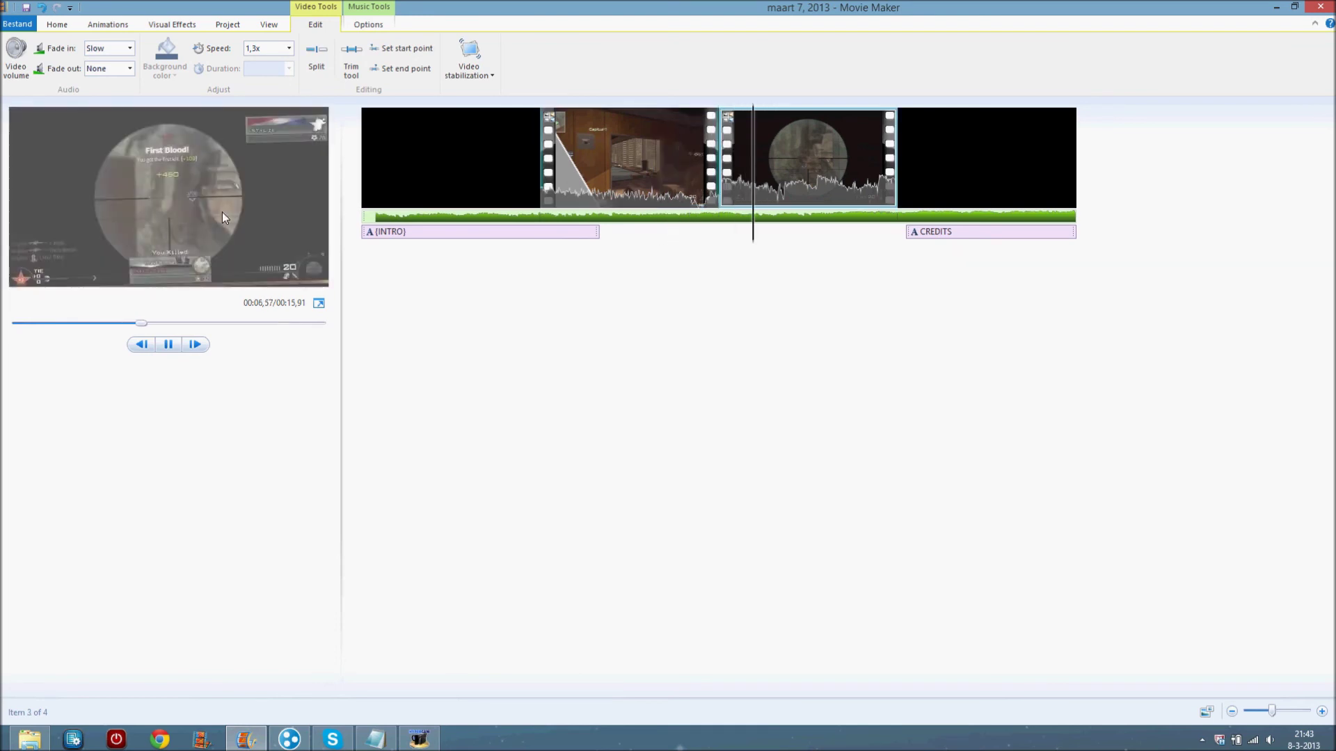
Apply Anti-shake stabilization to the second video clip and preview it
click(758, 153)
click(491, 77)
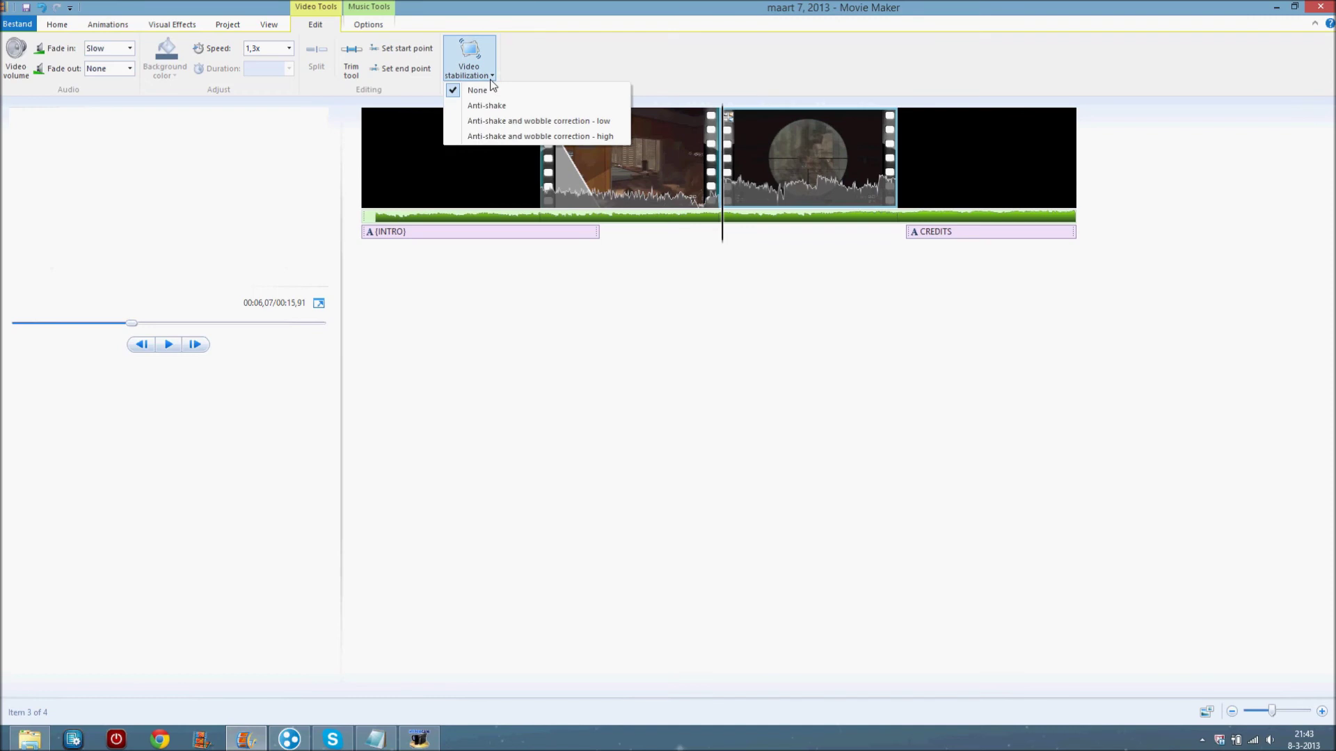
click(575, 175)
click(607, 197)
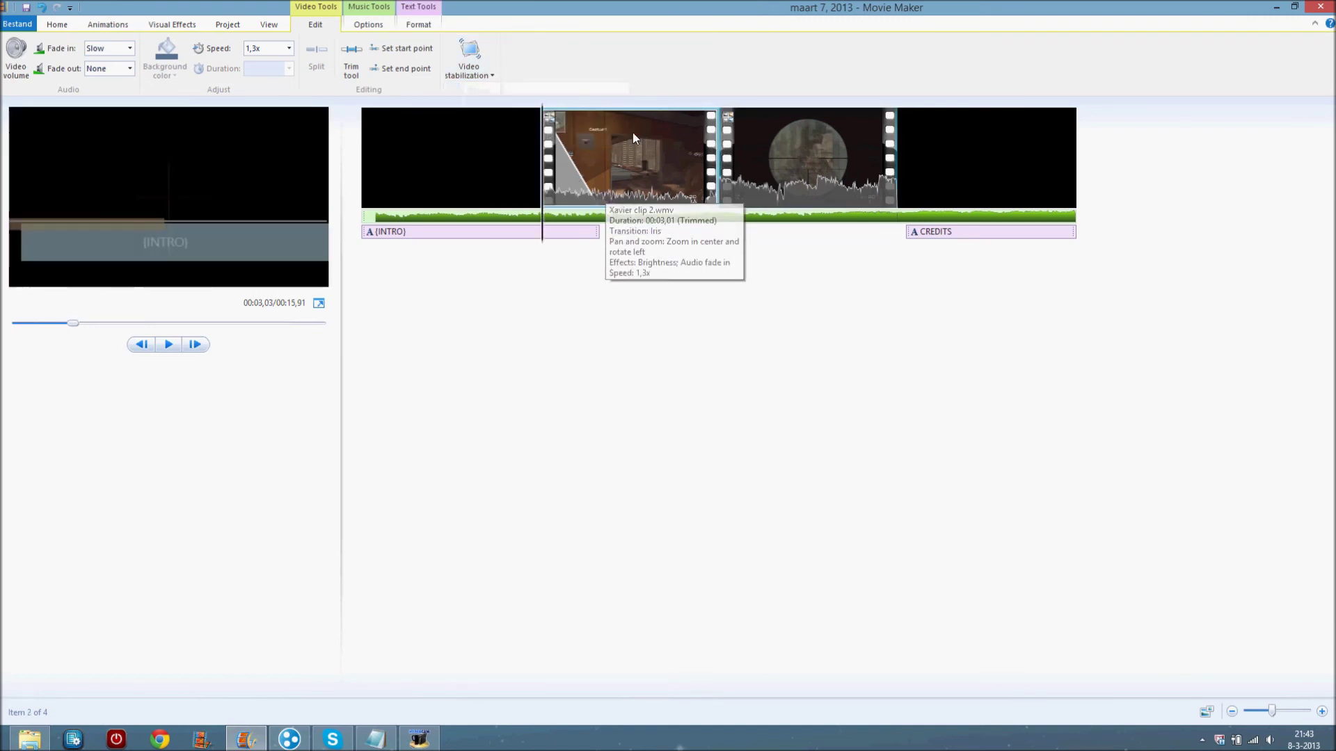
click(493, 77)
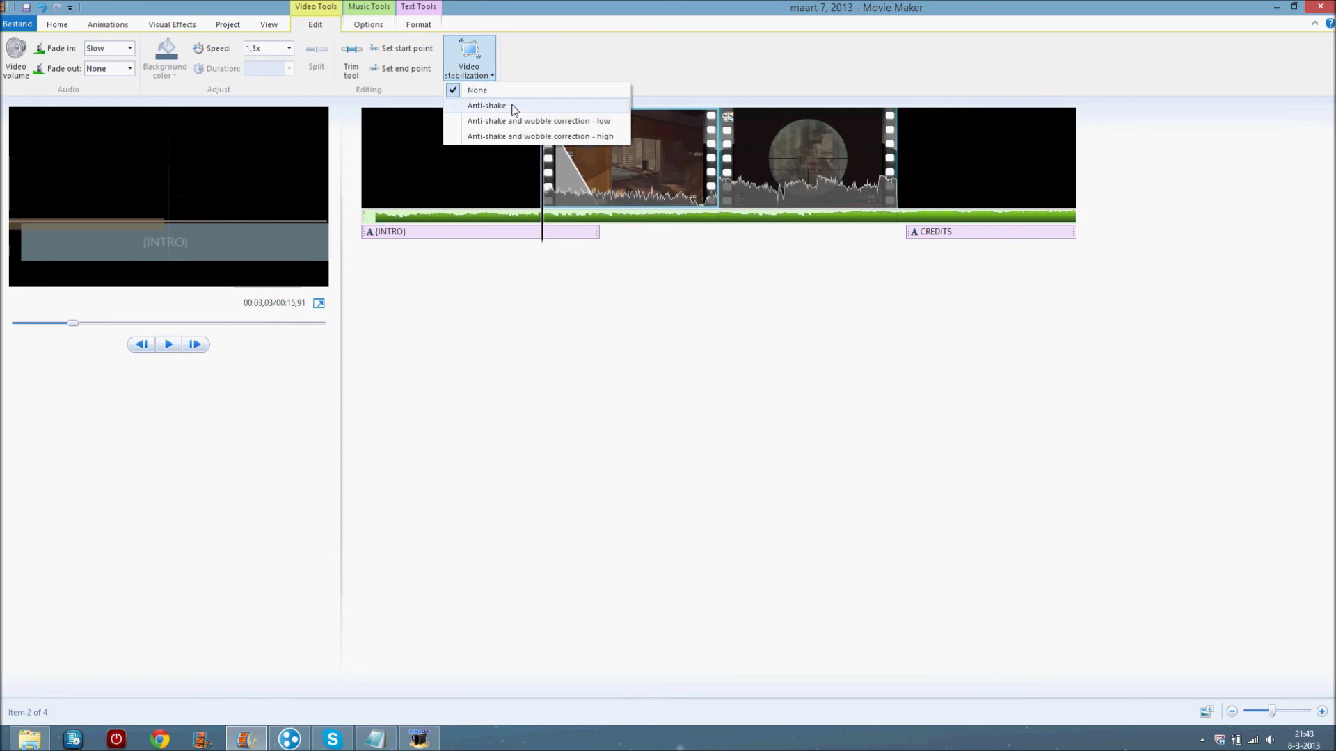
click(515, 107)
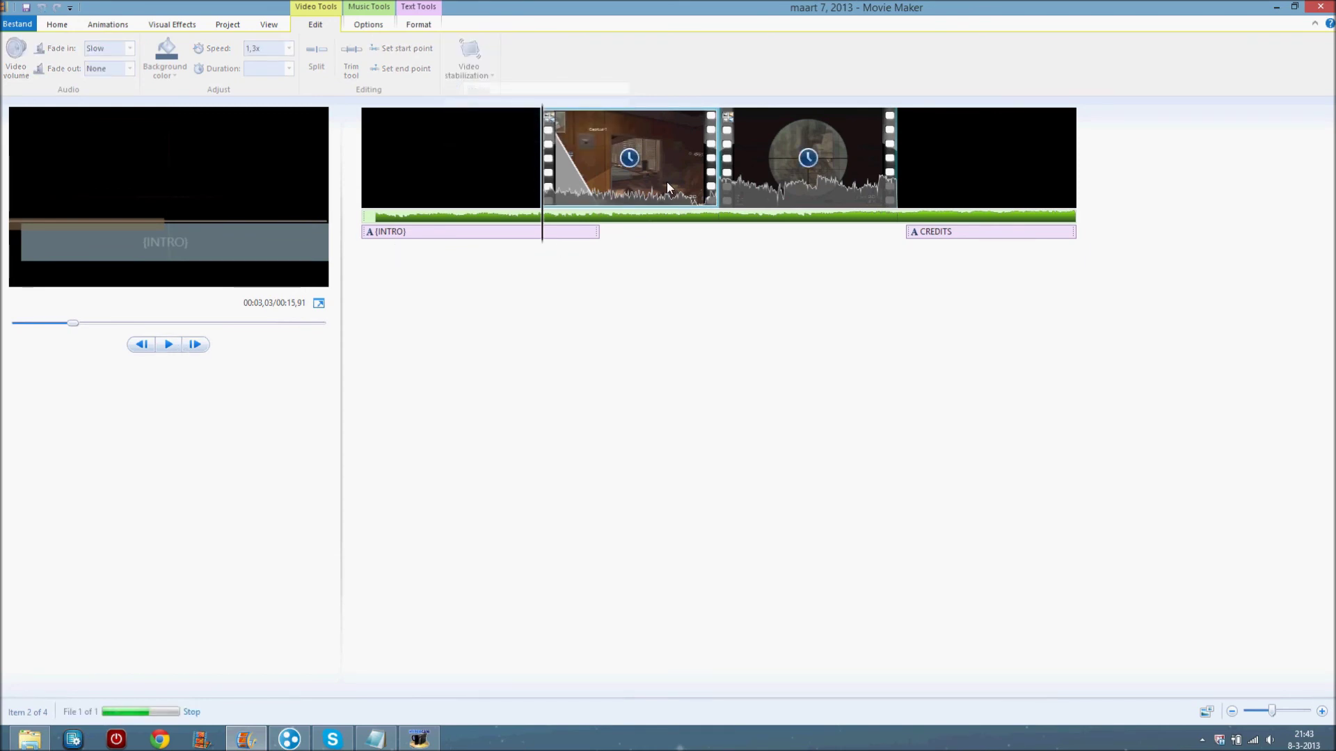
click(169, 345)
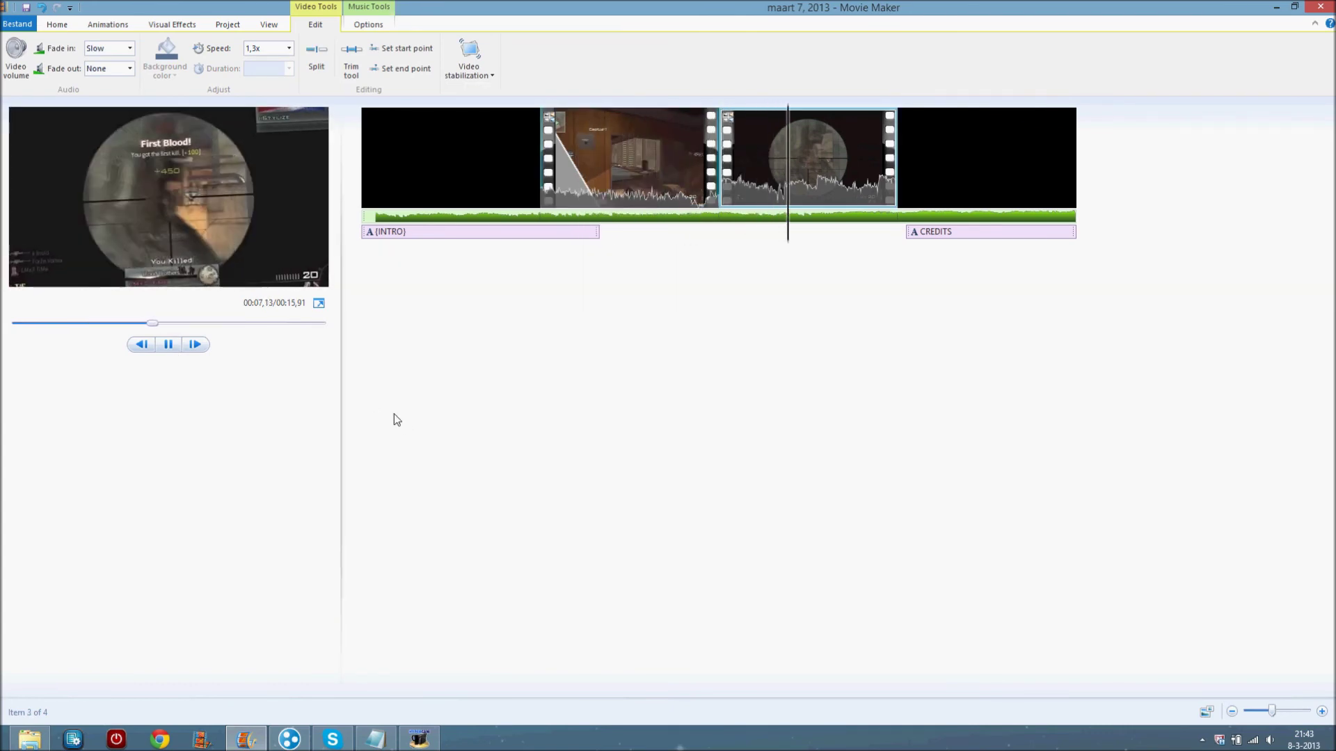
Pick stabilization settings again, selecting the music track in between
click(602, 190)
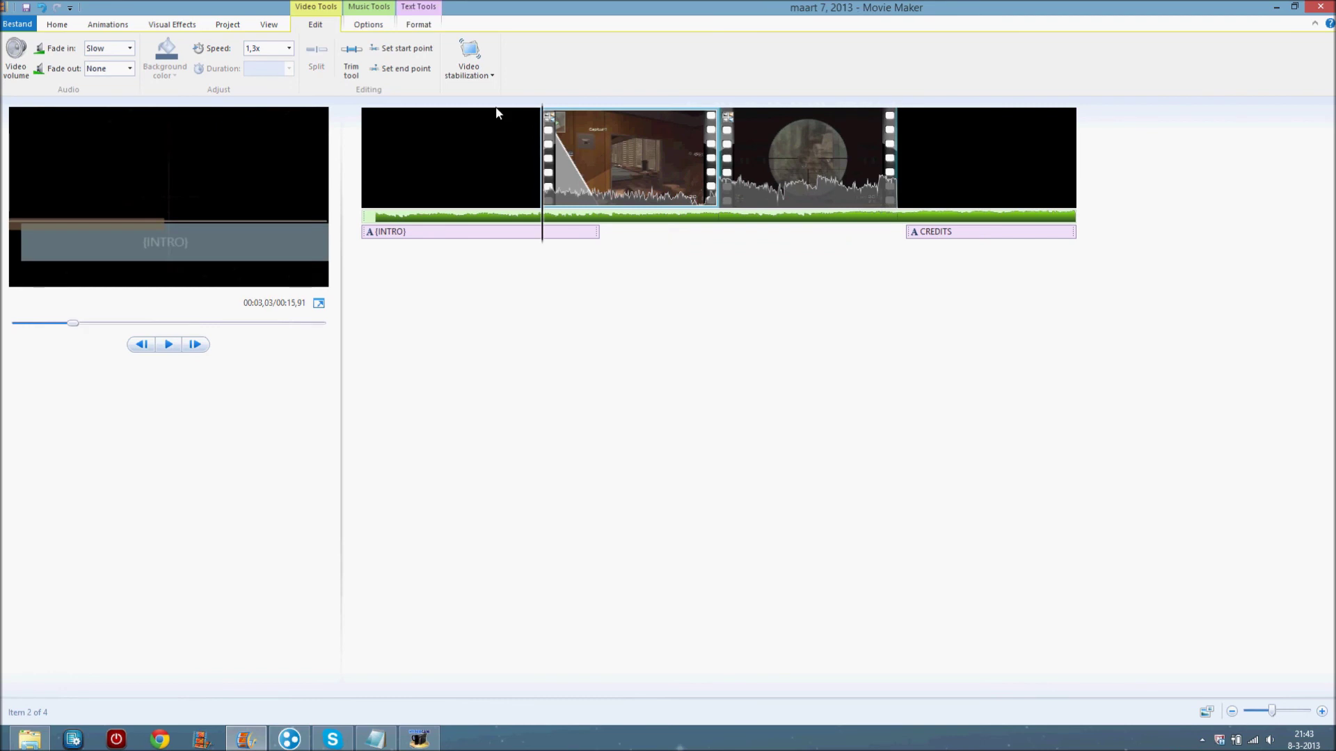
click(468, 59)
click(596, 132)
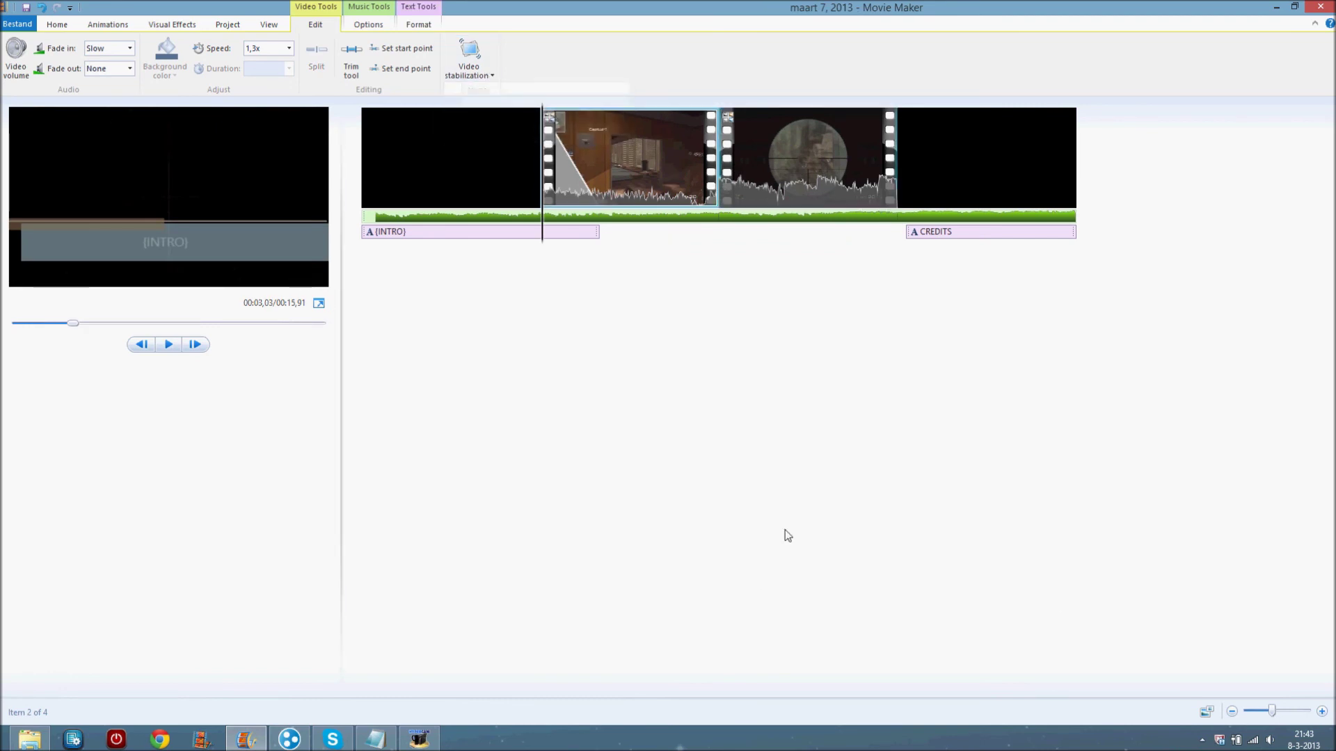
right_click(684, 256)
click(600, 126)
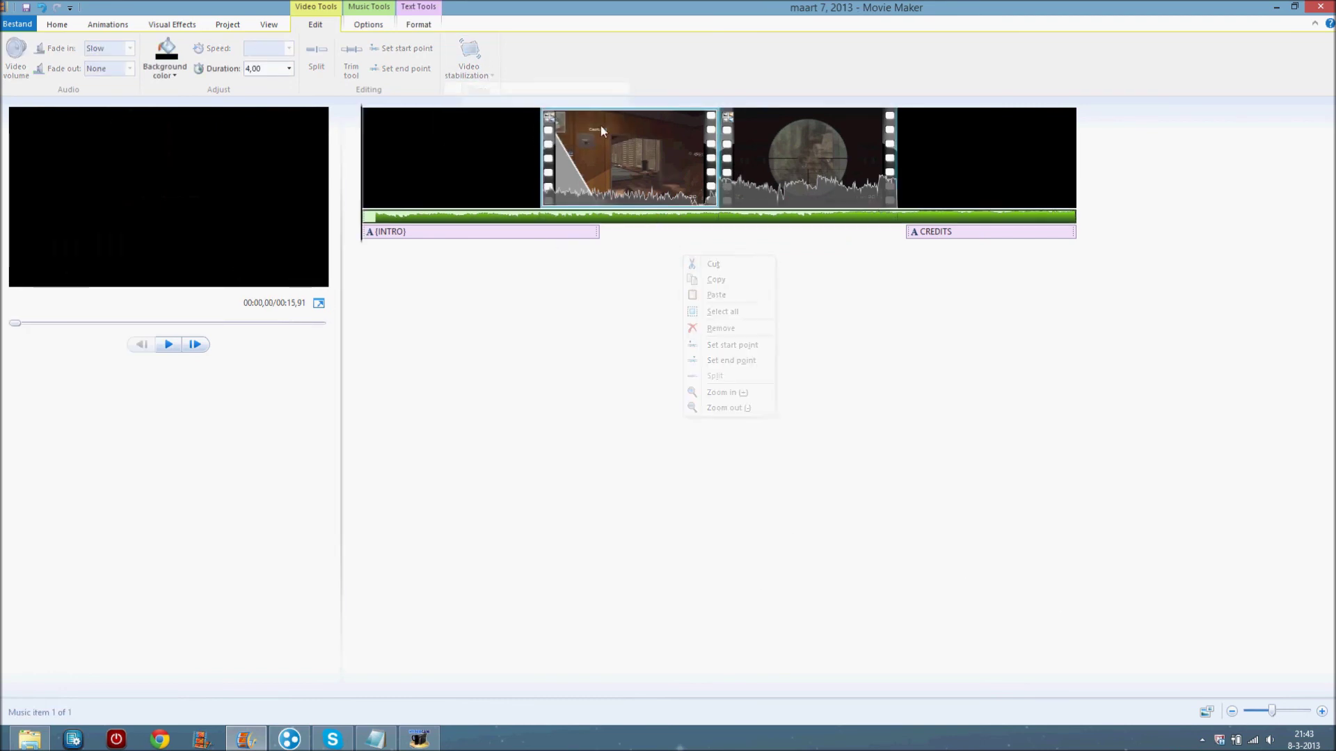
click(468, 59)
click(490, 95)
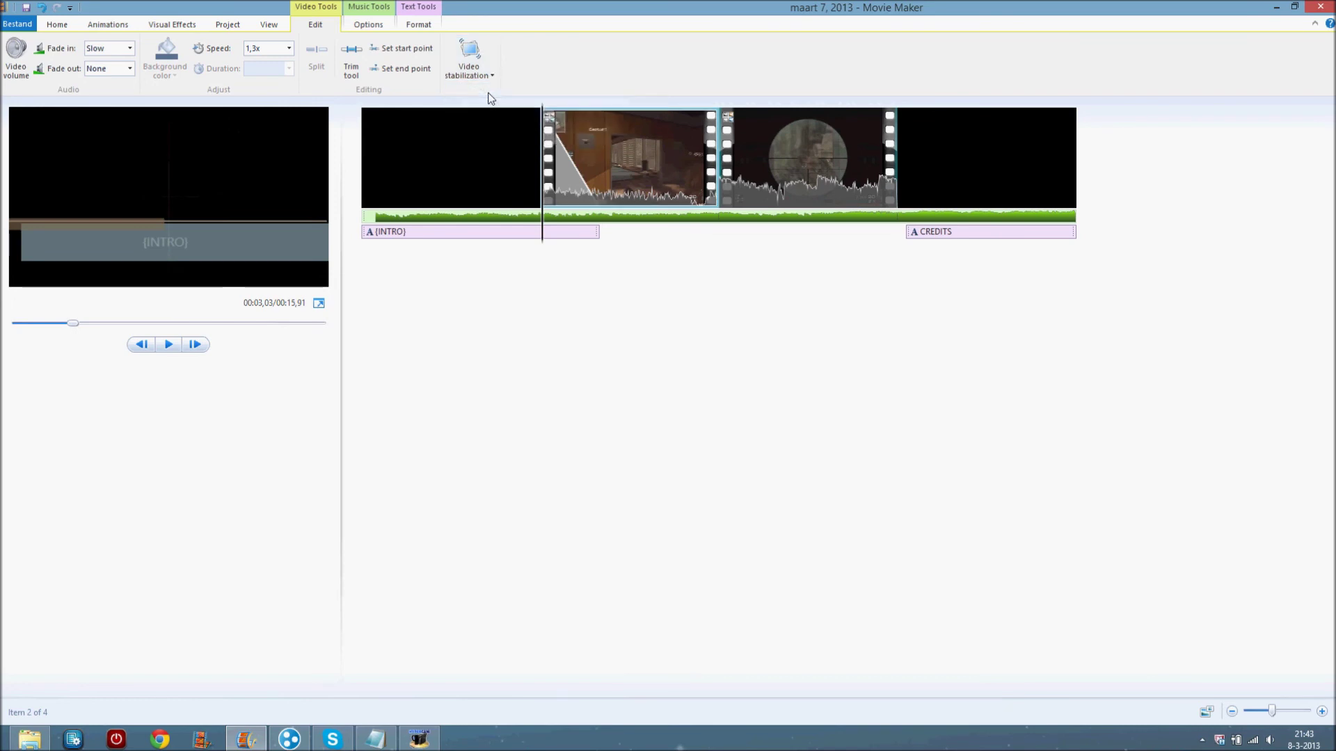
Try a Slow music fade-in at the intro and preview it
click(368, 25)
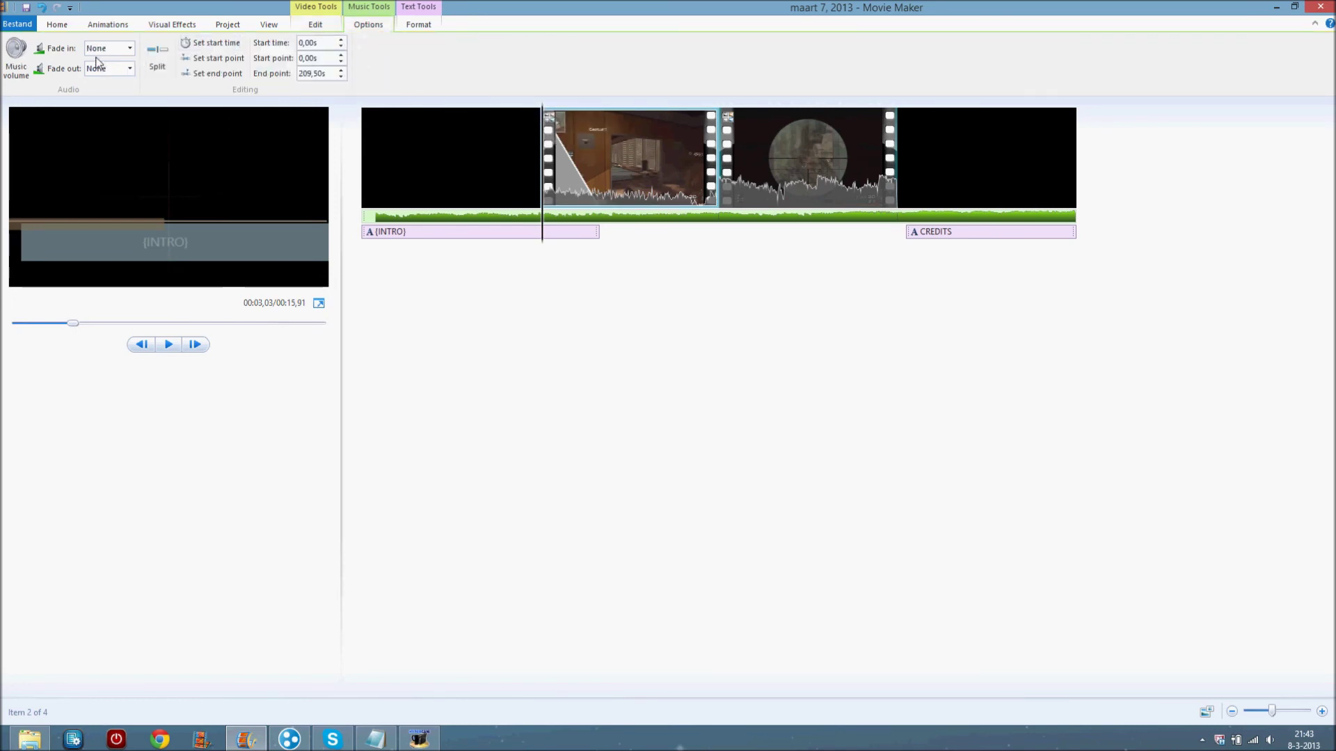
click(393, 140)
click(129, 48)
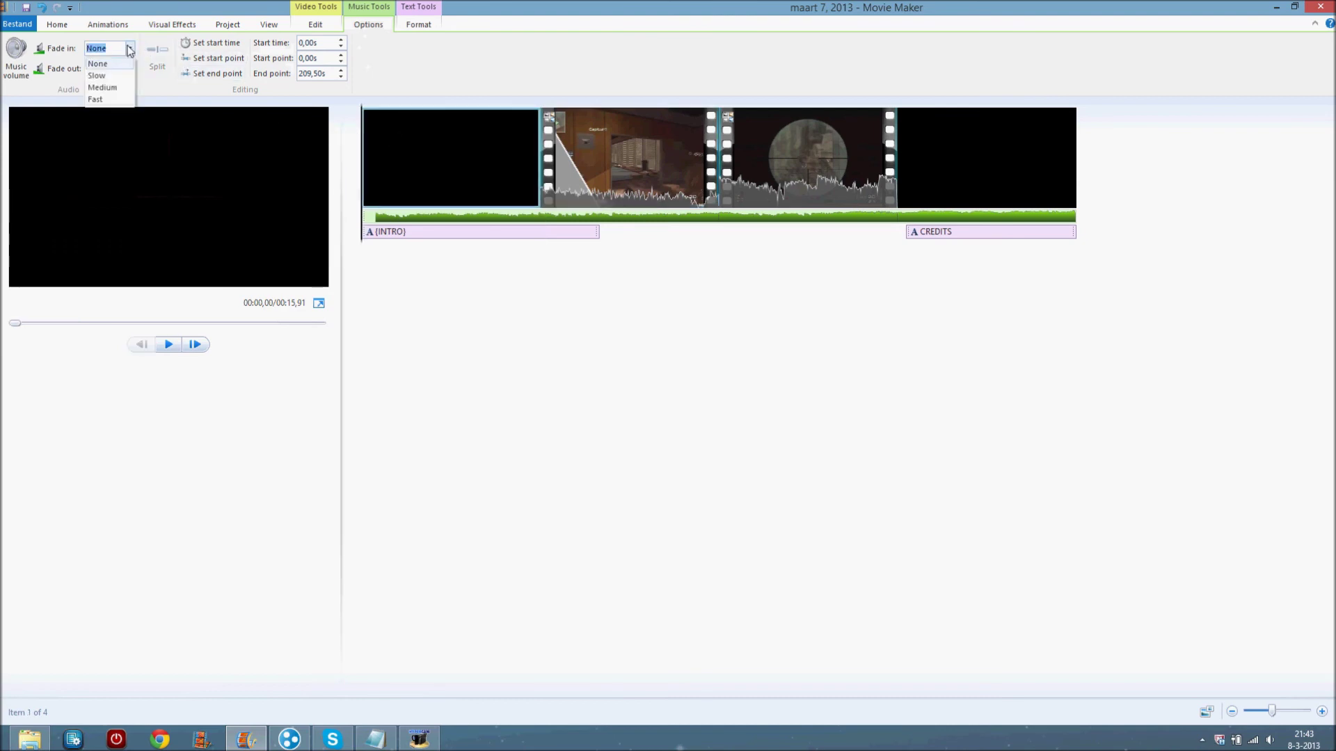
click(105, 77)
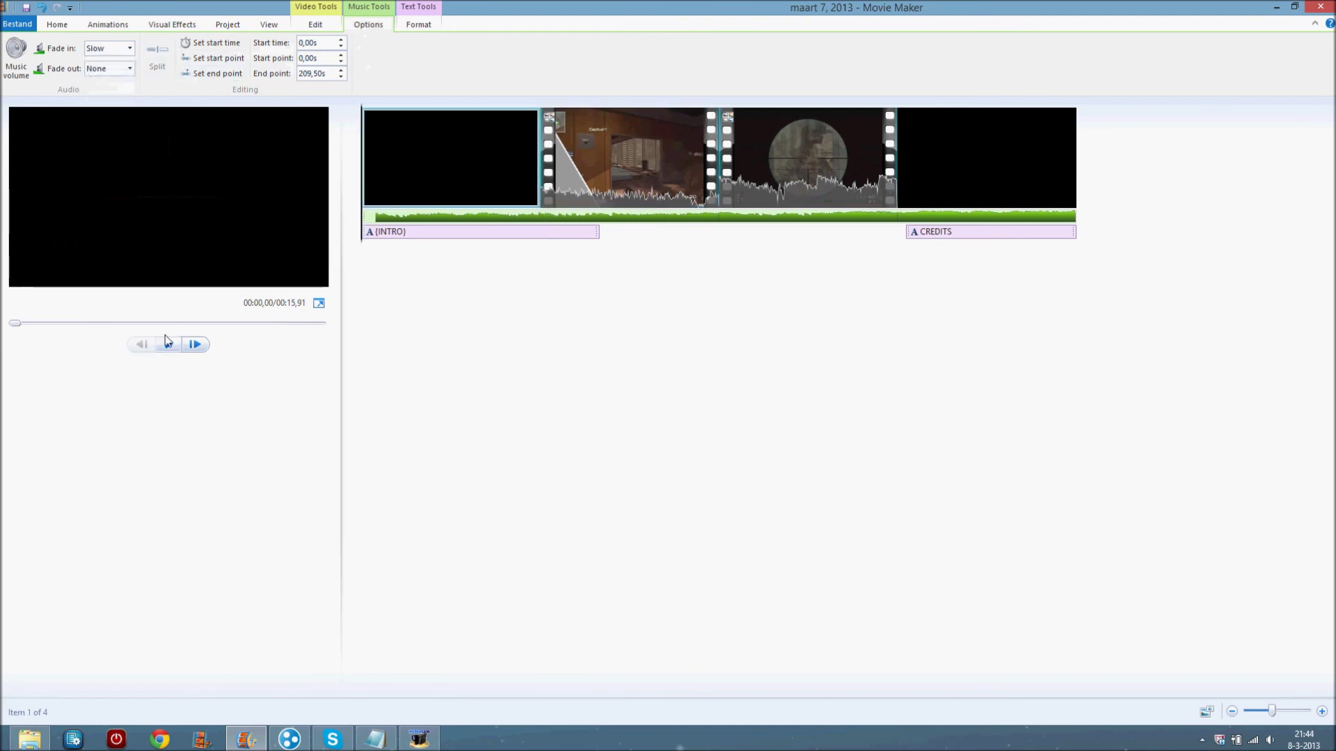
click(168, 344)
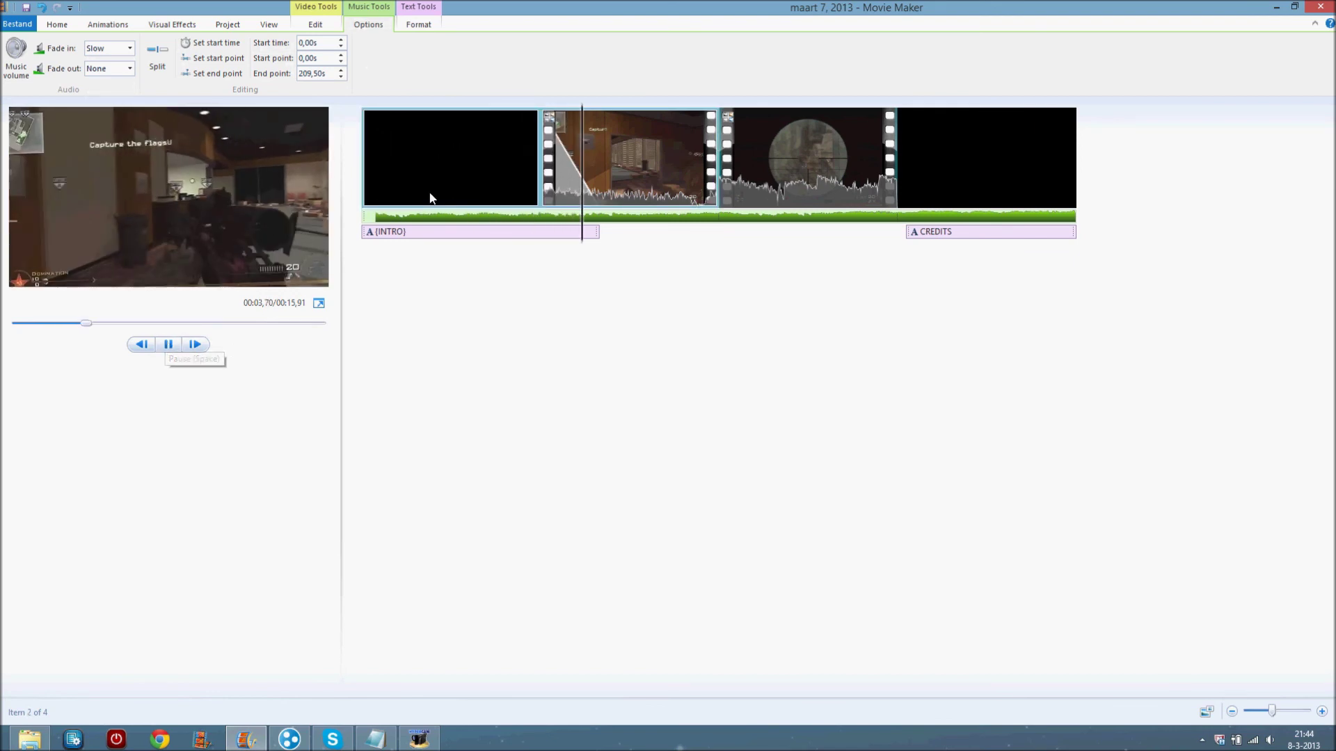
click(129, 68)
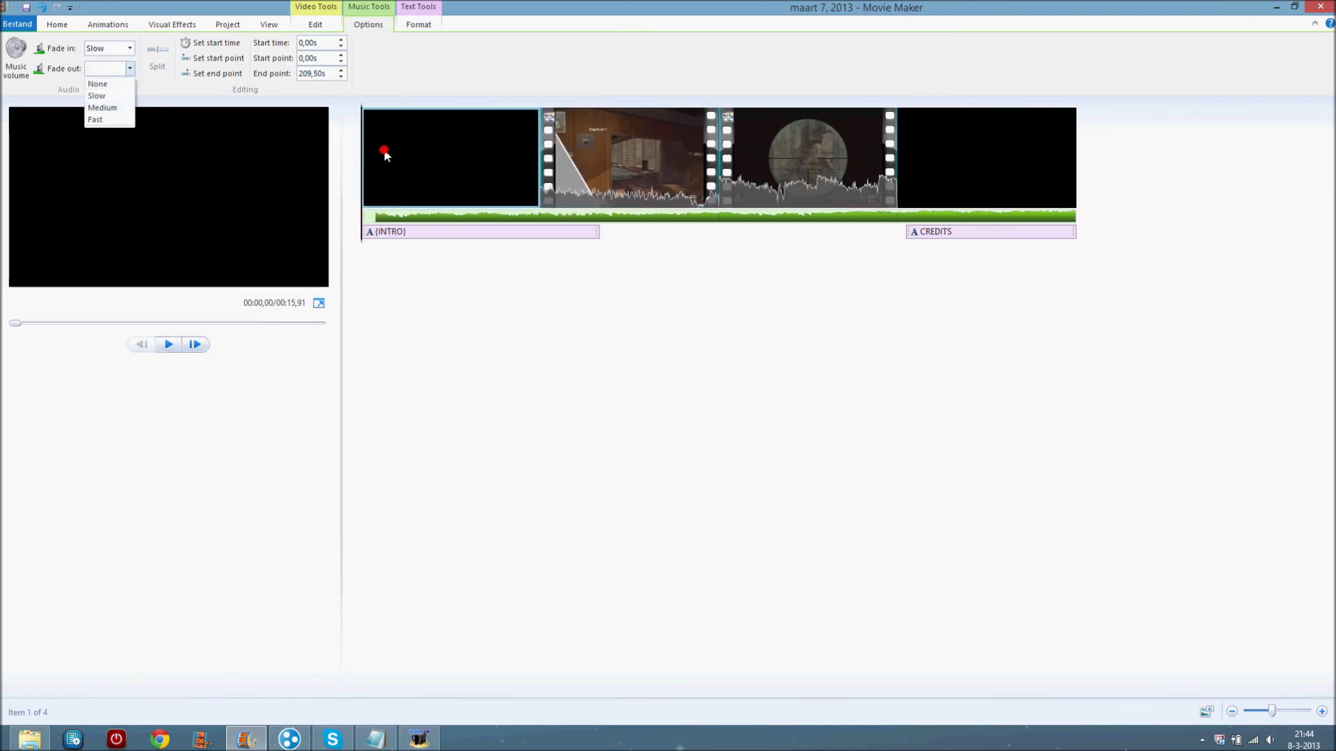
click(384, 151)
click(129, 48)
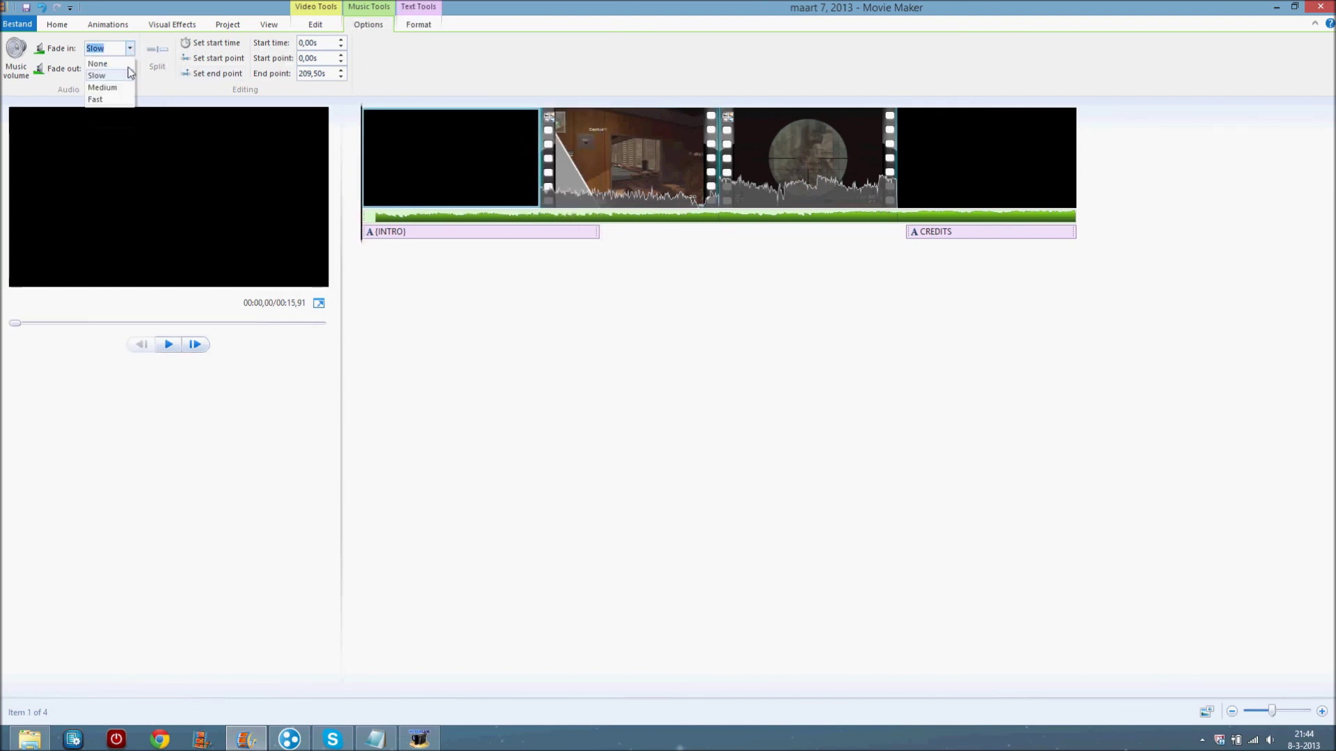
click(157, 353)
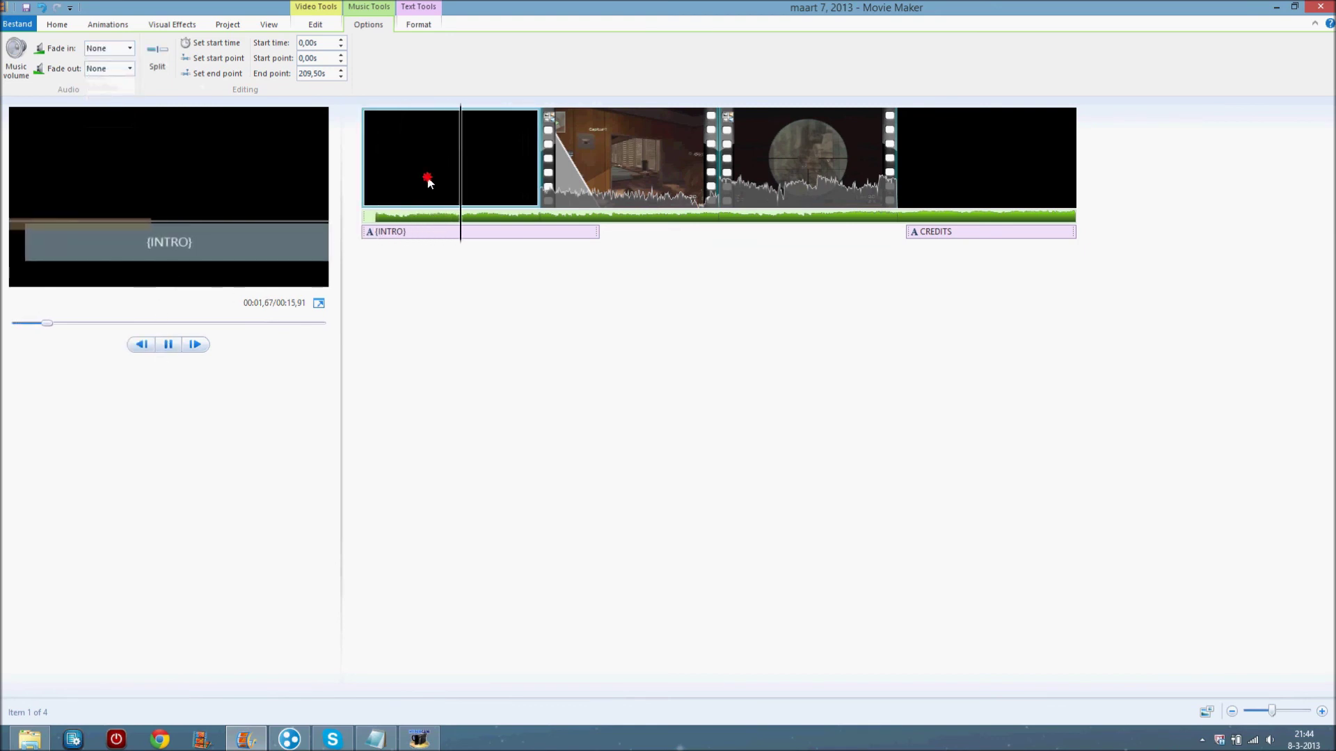
click(361, 185)
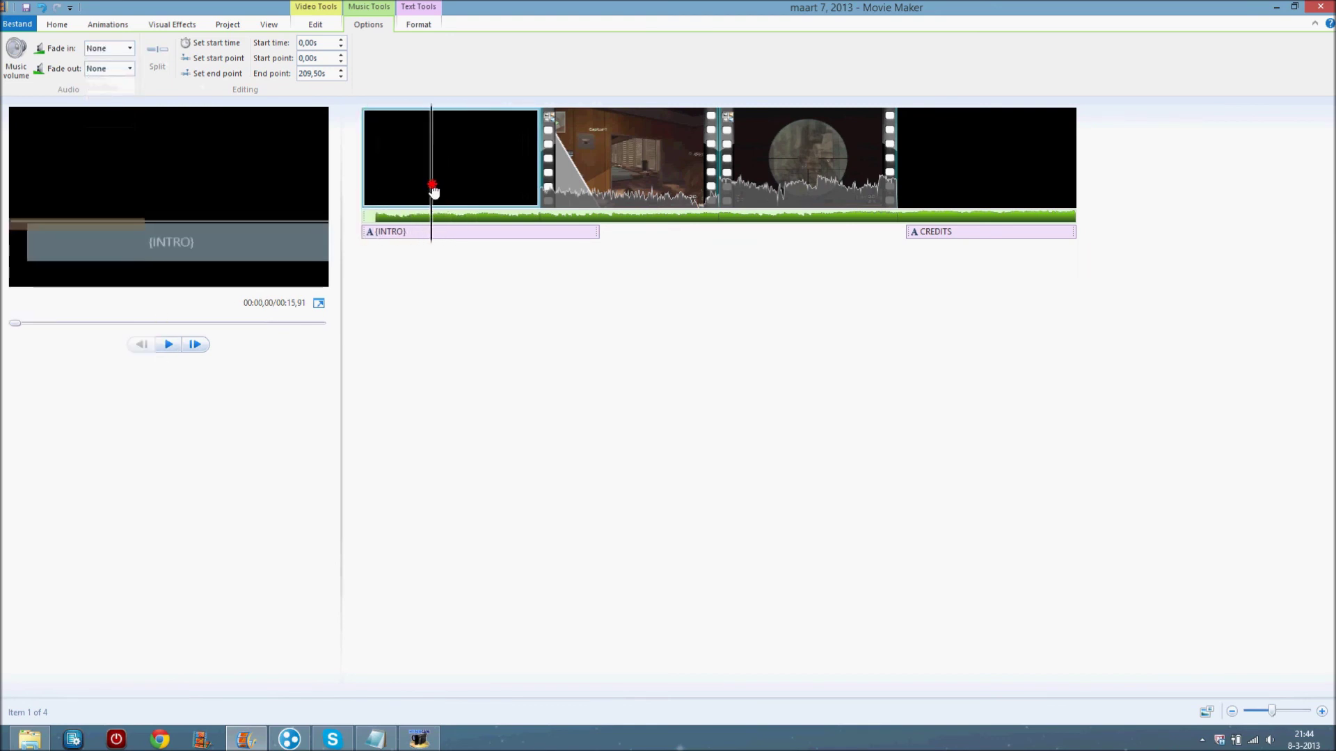
Split the music at 1,40 s; fade the first piece in Fast and out Slow
click(165, 59)
click(404, 218)
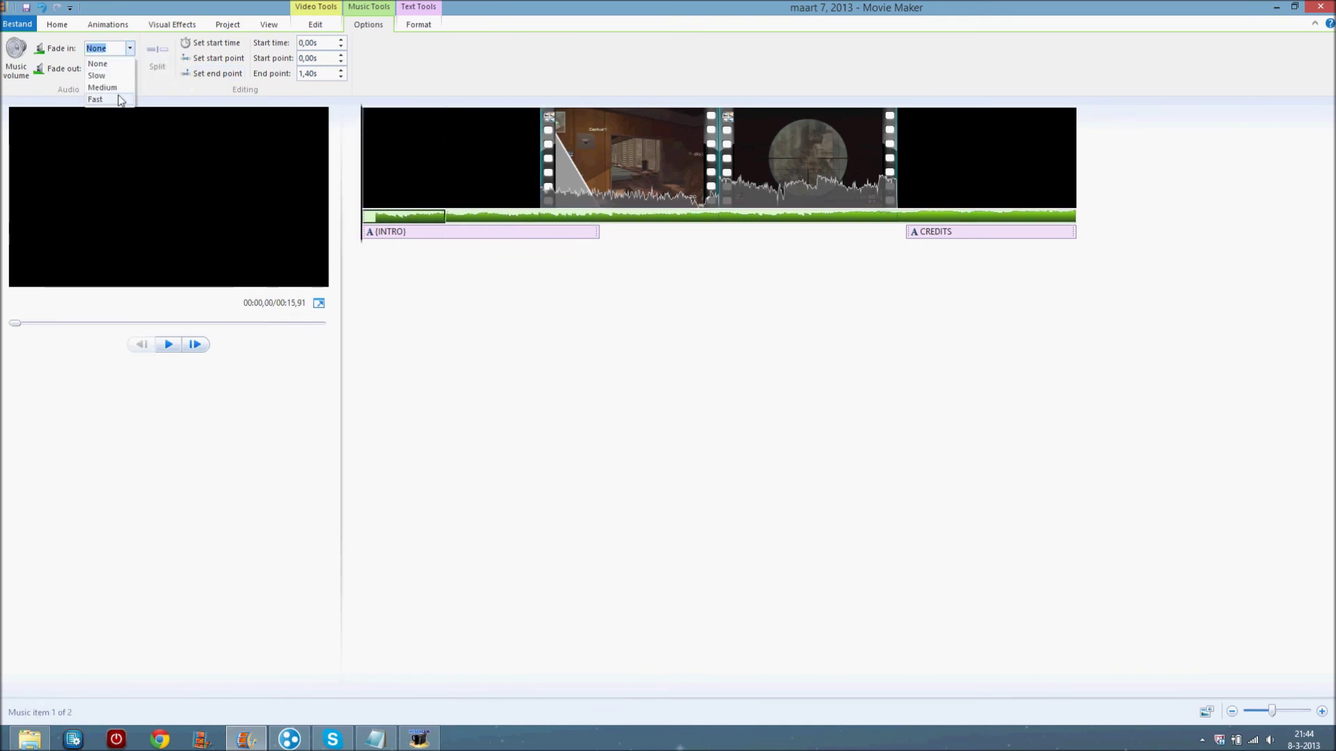
click(121, 101)
click(129, 68)
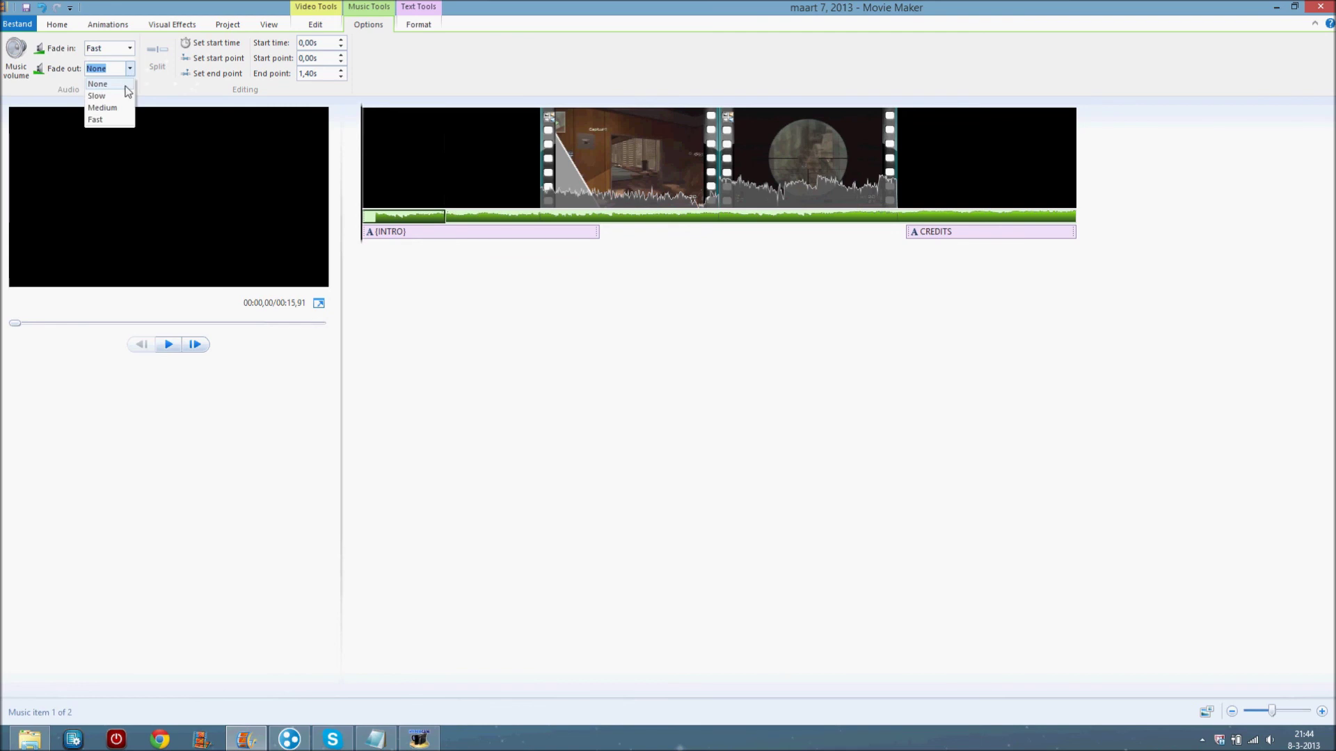
click(108, 96)
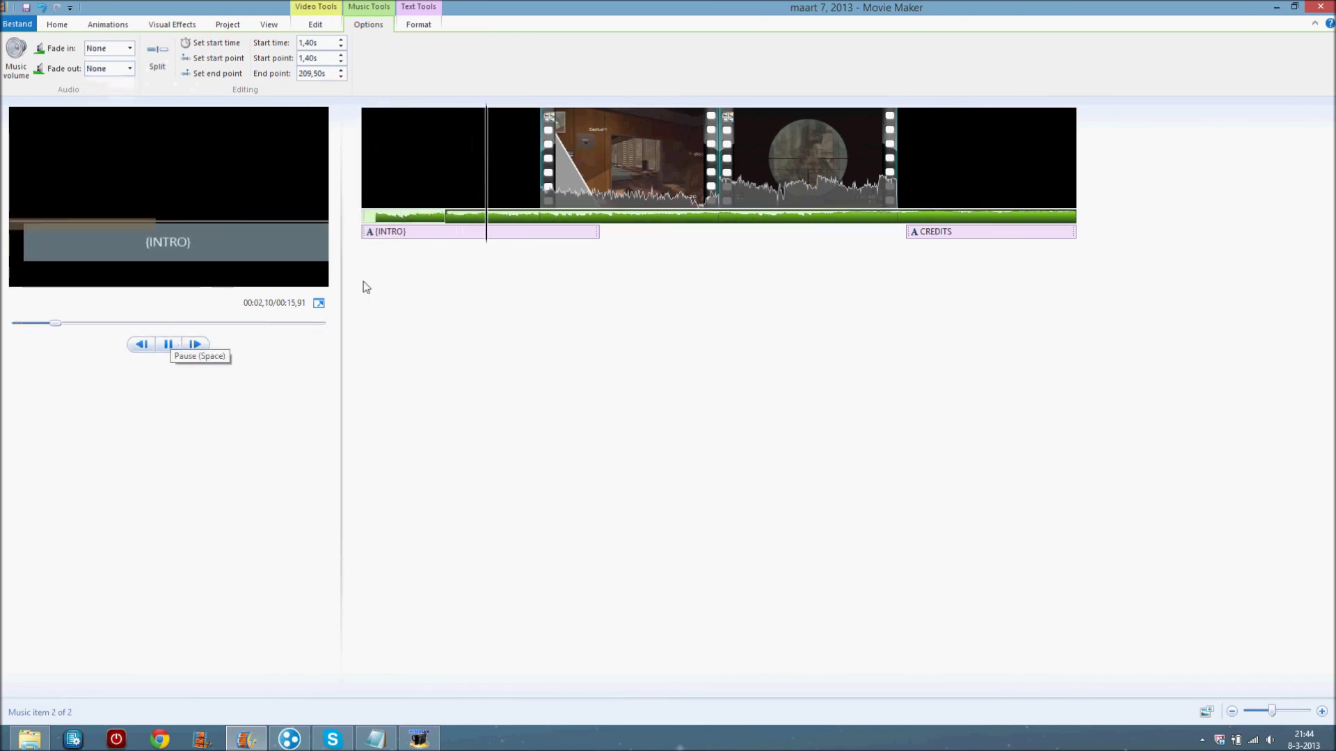
Give the second music piece a Slow fade-in and preview the fades
click(449, 216)
click(130, 49)
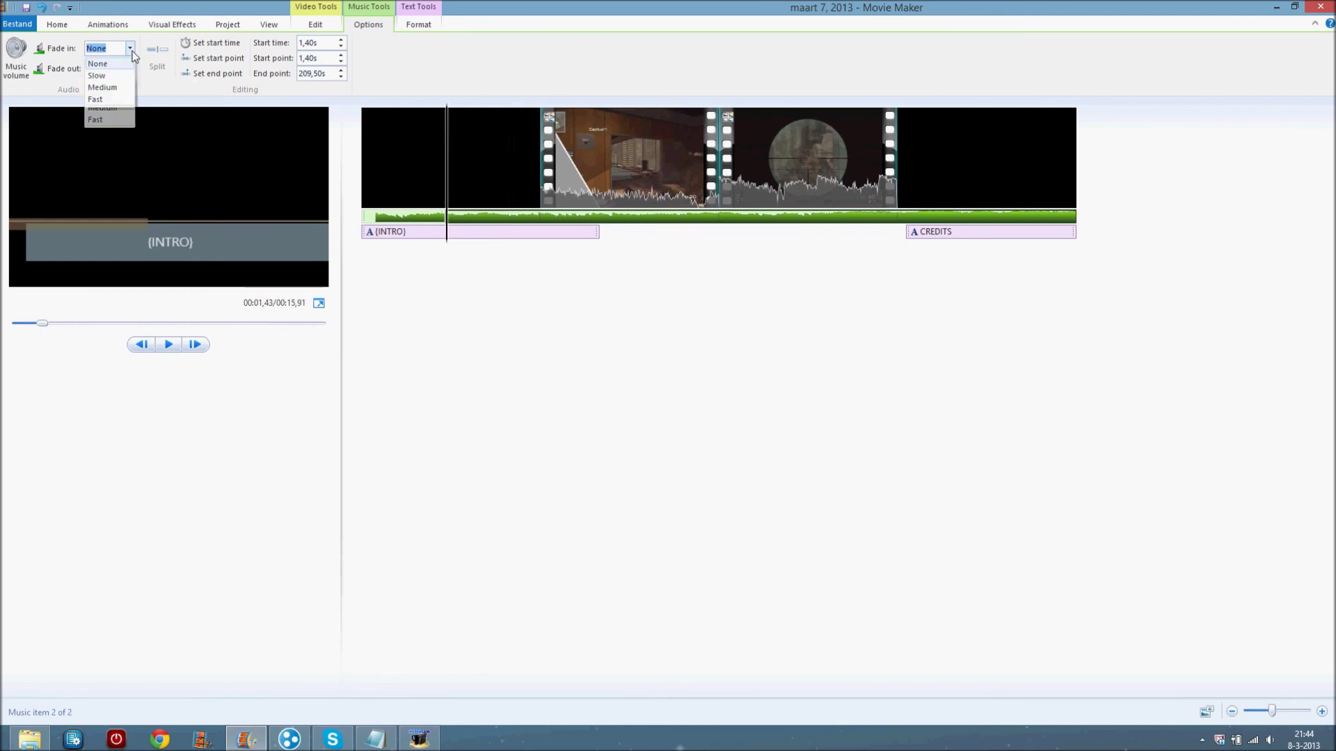
click(369, 222)
click(168, 344)
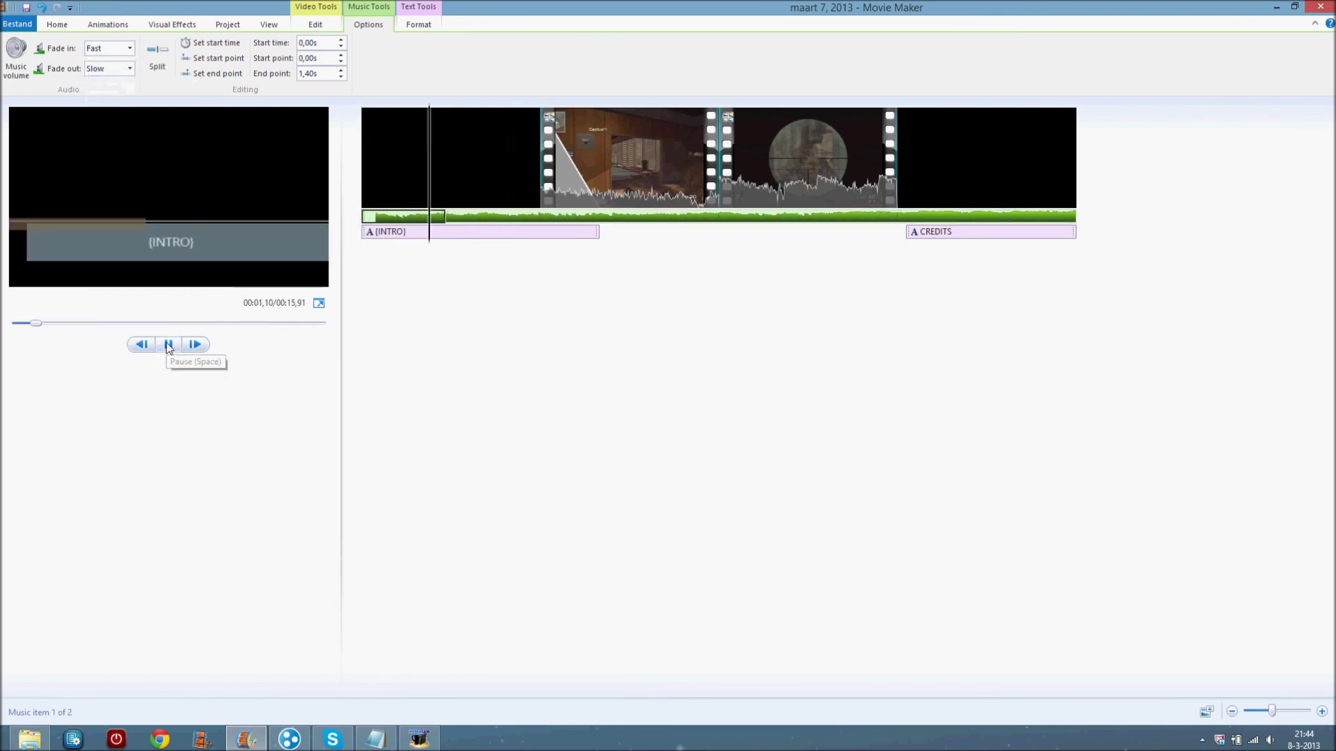
click(611, 175)
Check the intro clip, second video clip, second music piece and INTRO caption, then show the Animations transition and pan-and-zoom choices
click(418, 25)
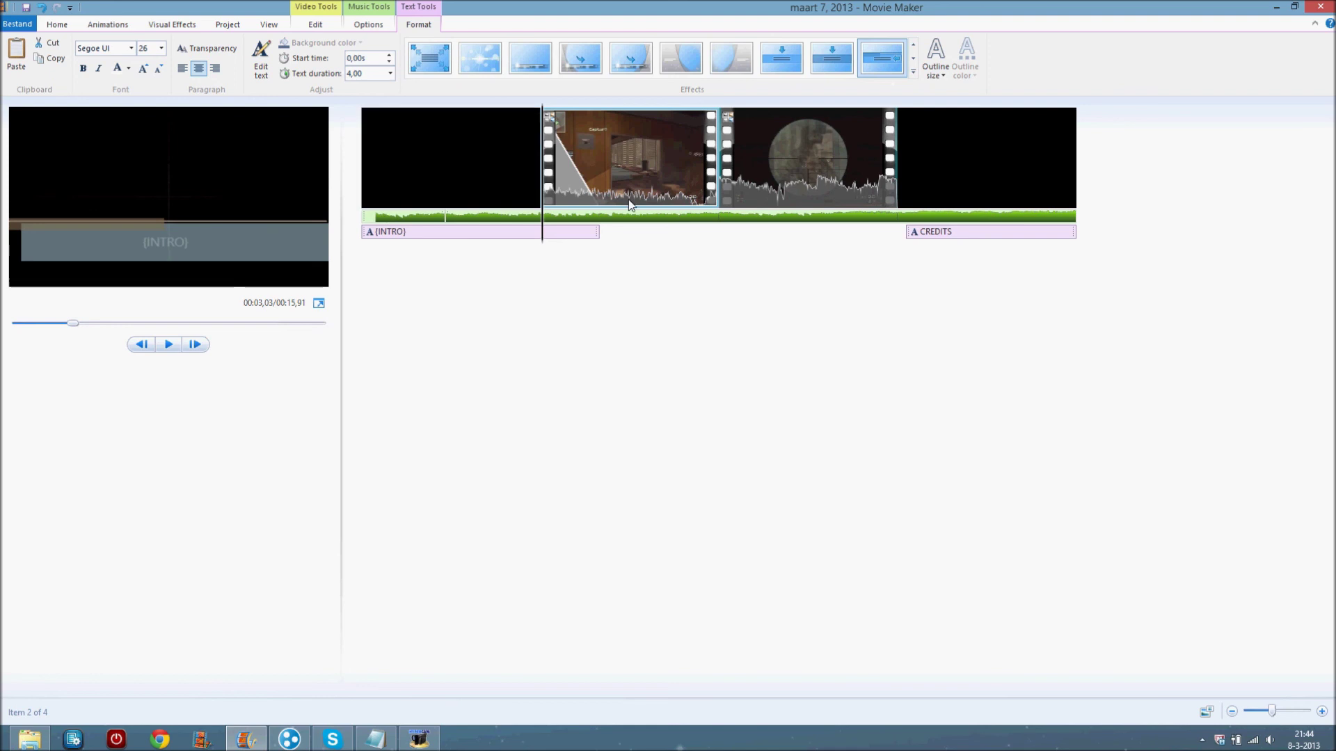
click(467, 167)
click(569, 175)
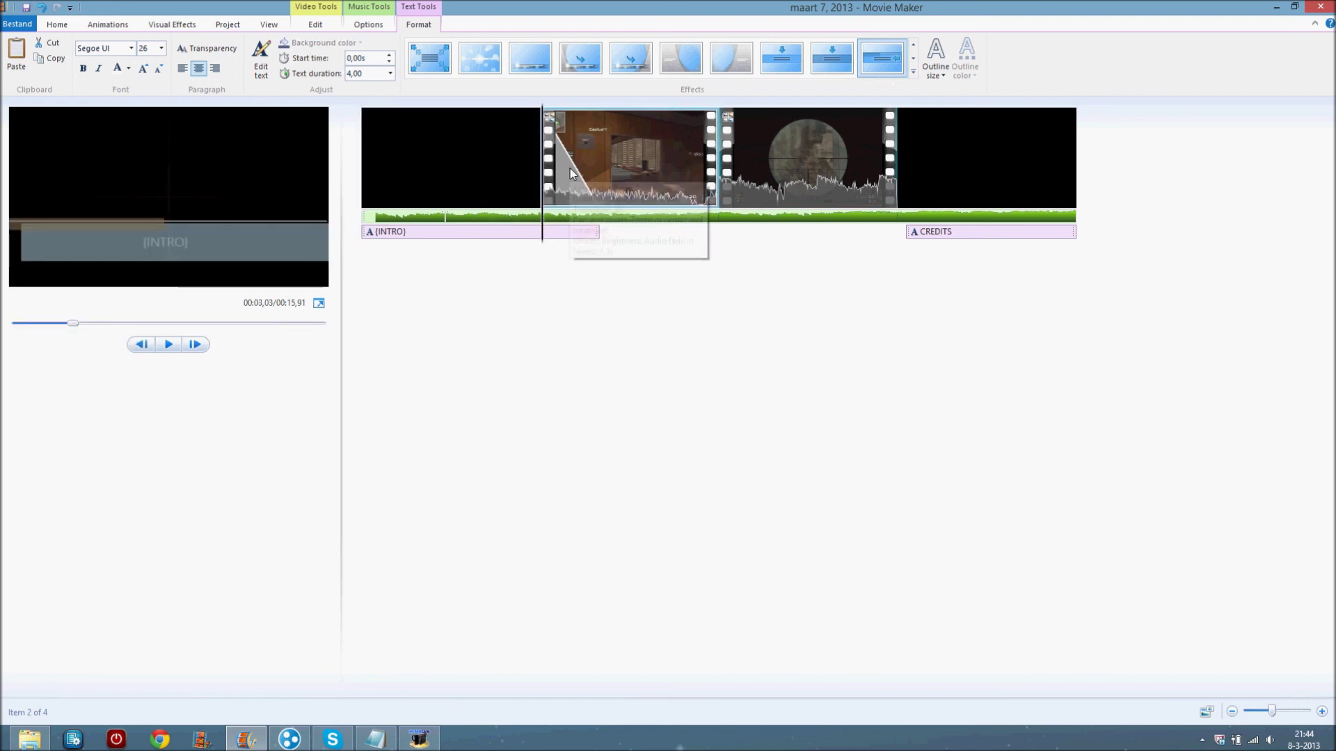
click(470, 216)
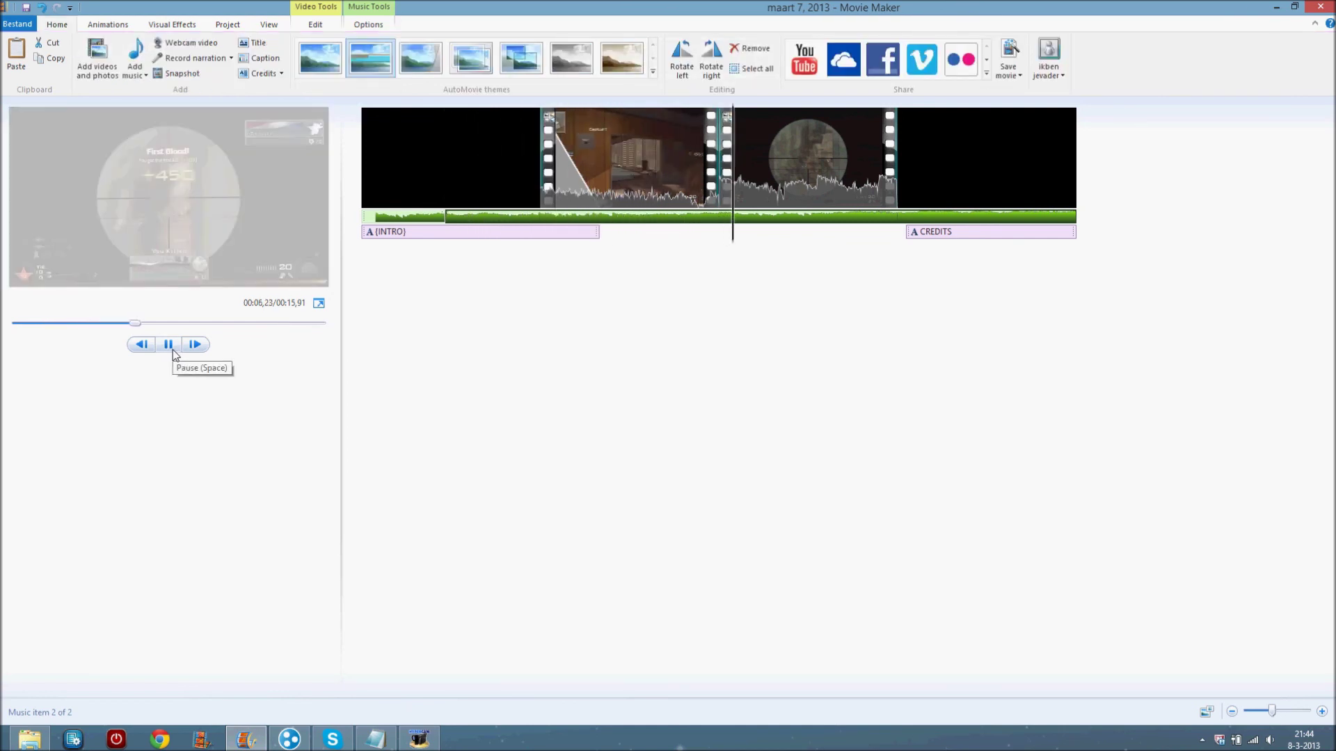
click(542, 232)
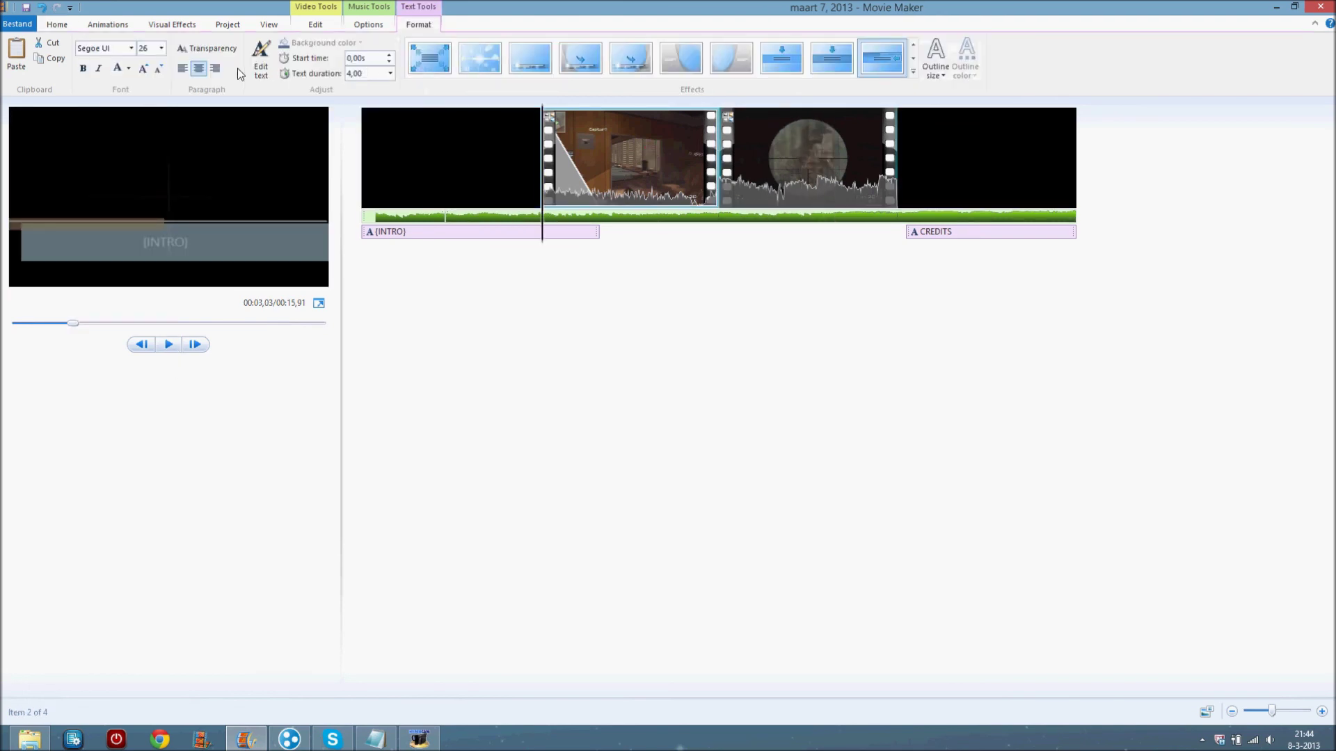
click(176, 25)
click(95, 30)
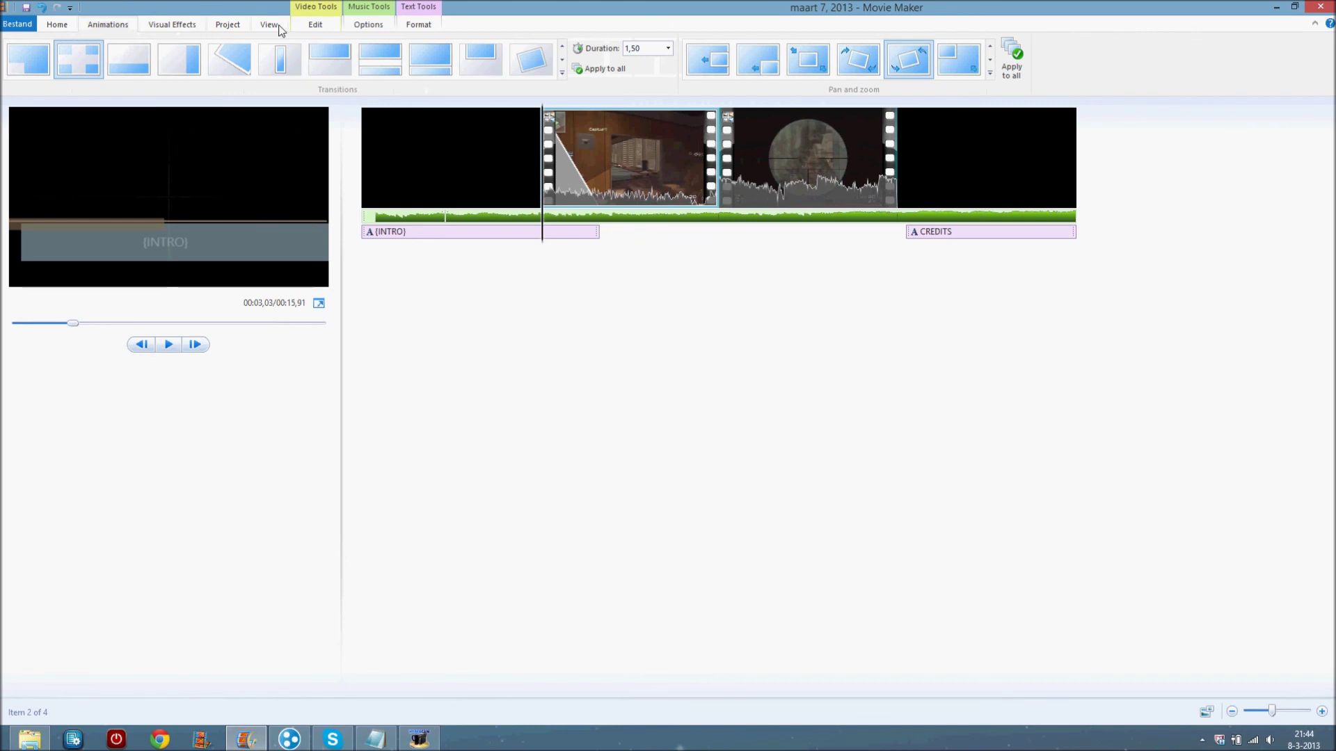
Set the second music piece's start point to 3,00 s and preview from the second video clip
click(359, 28)
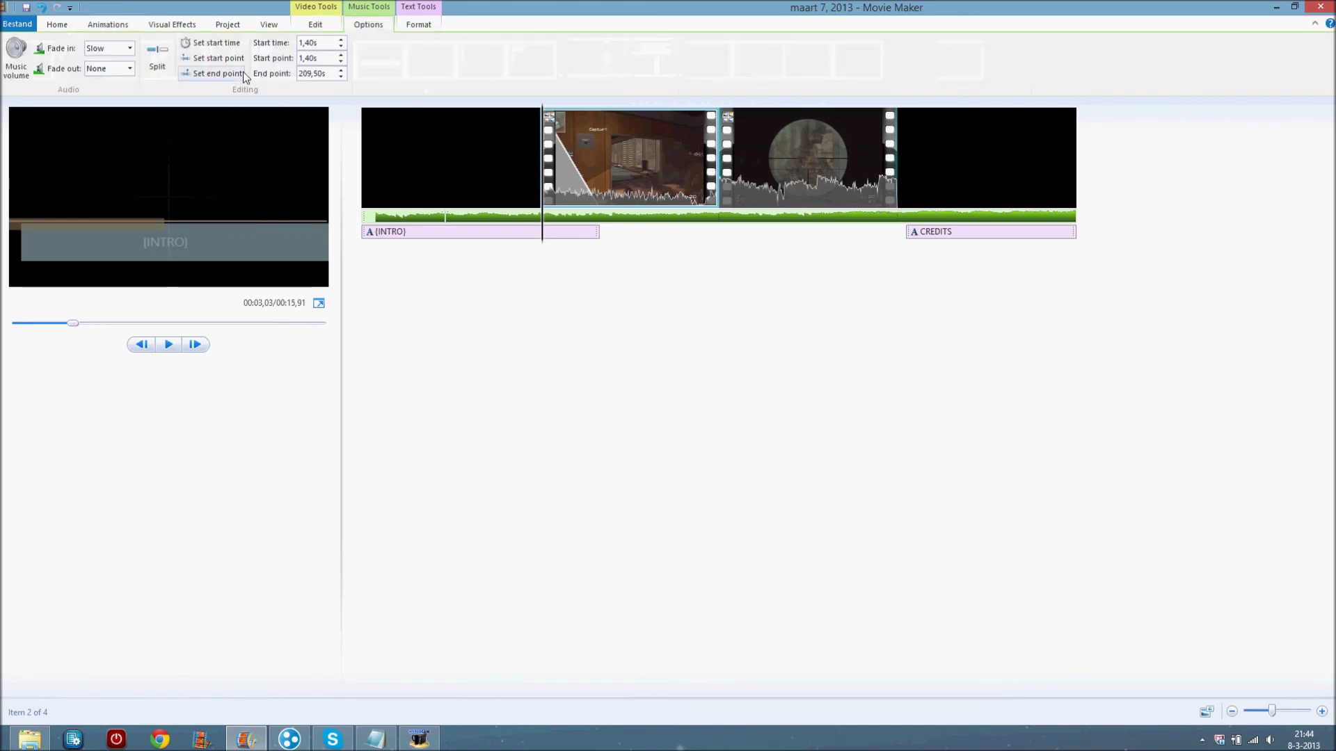
click(219, 58)
key(Right)
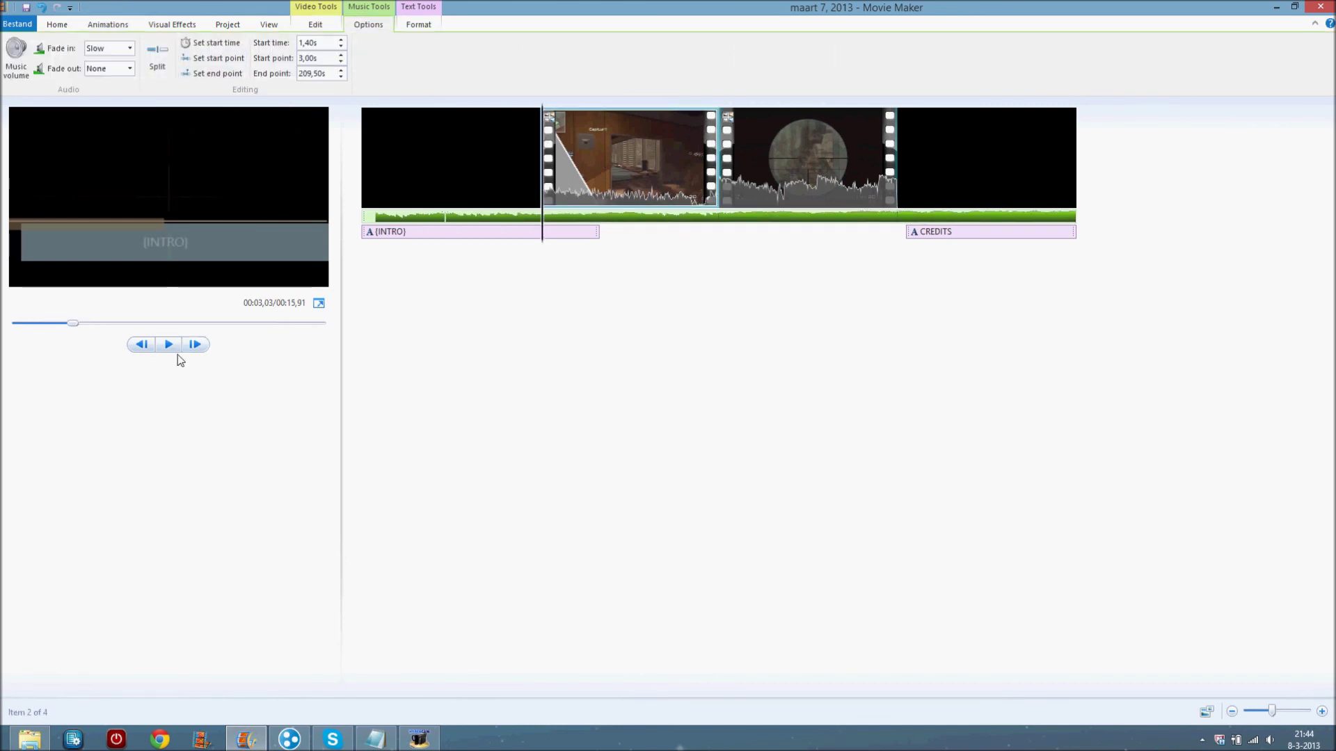
click(168, 344)
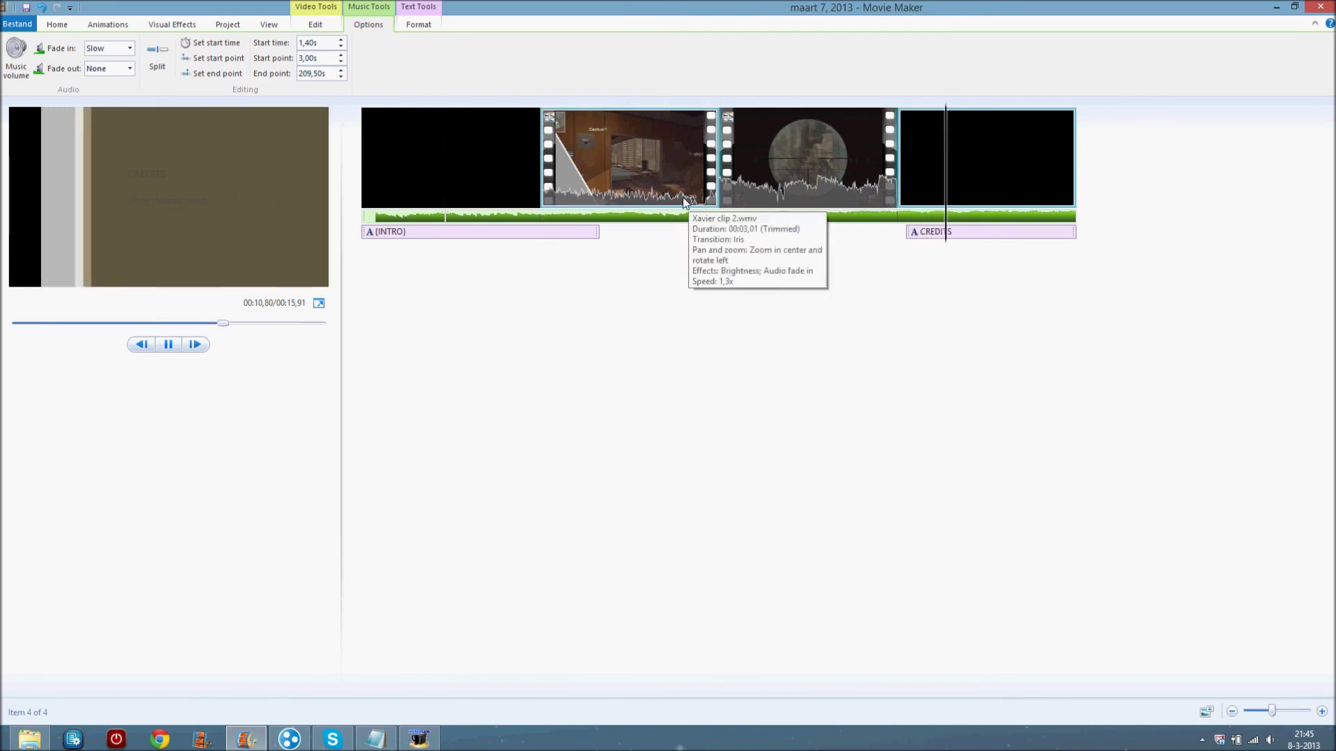
Slide the second music piece so it starts at 1,25 s instead of 1,40 s
click(752, 219)
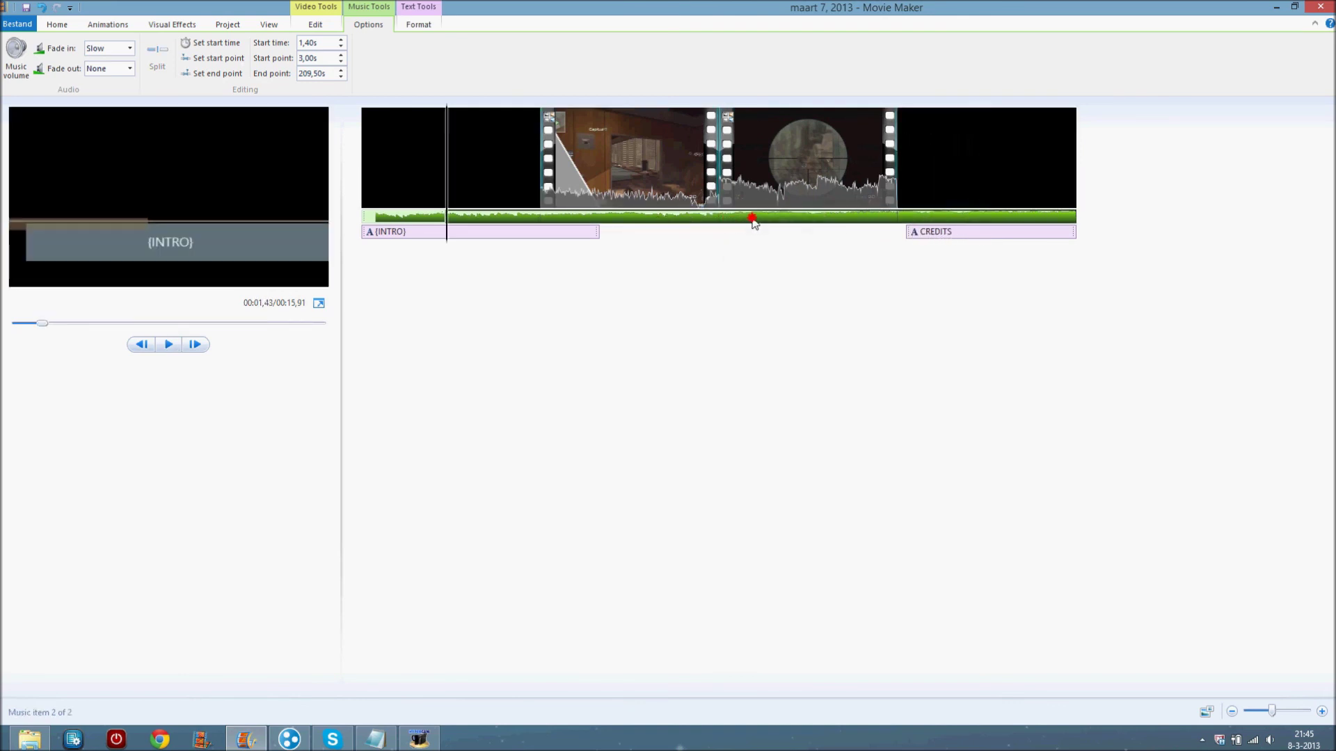
drag(752, 218, 460, 220)
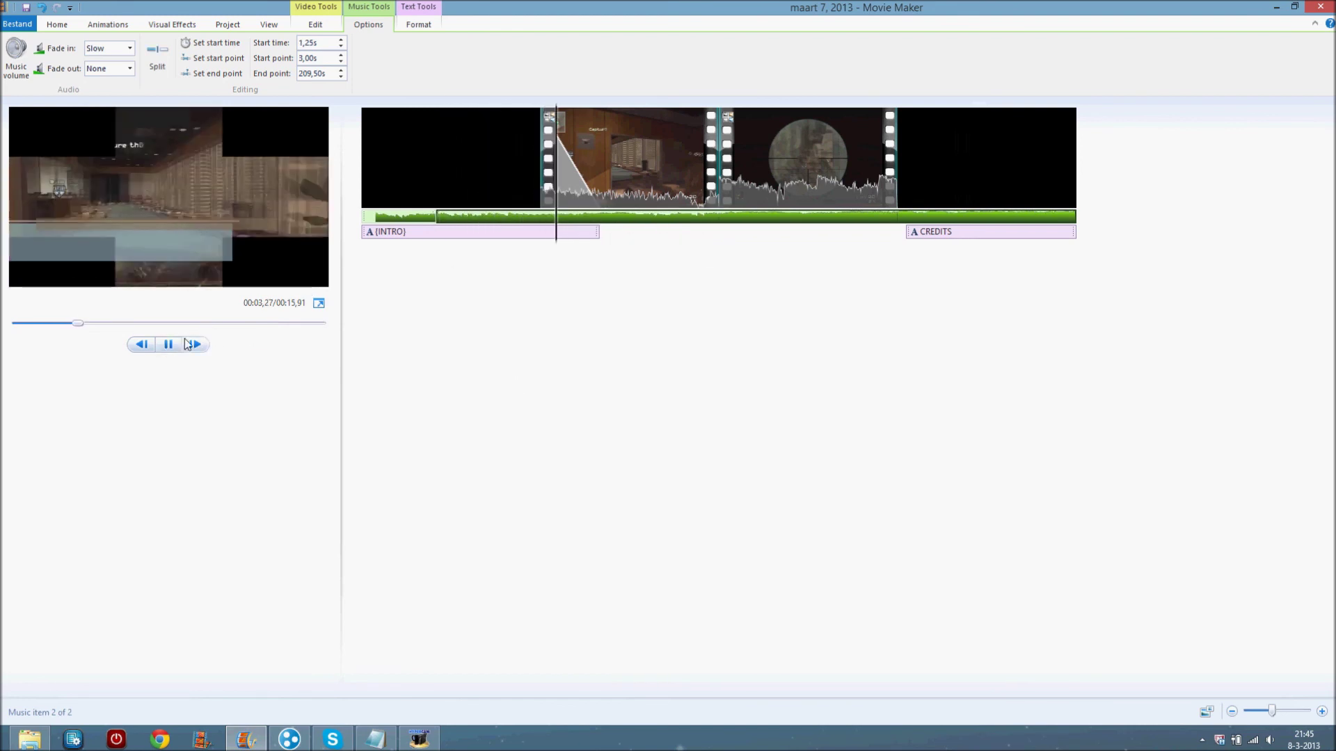
click(476, 129)
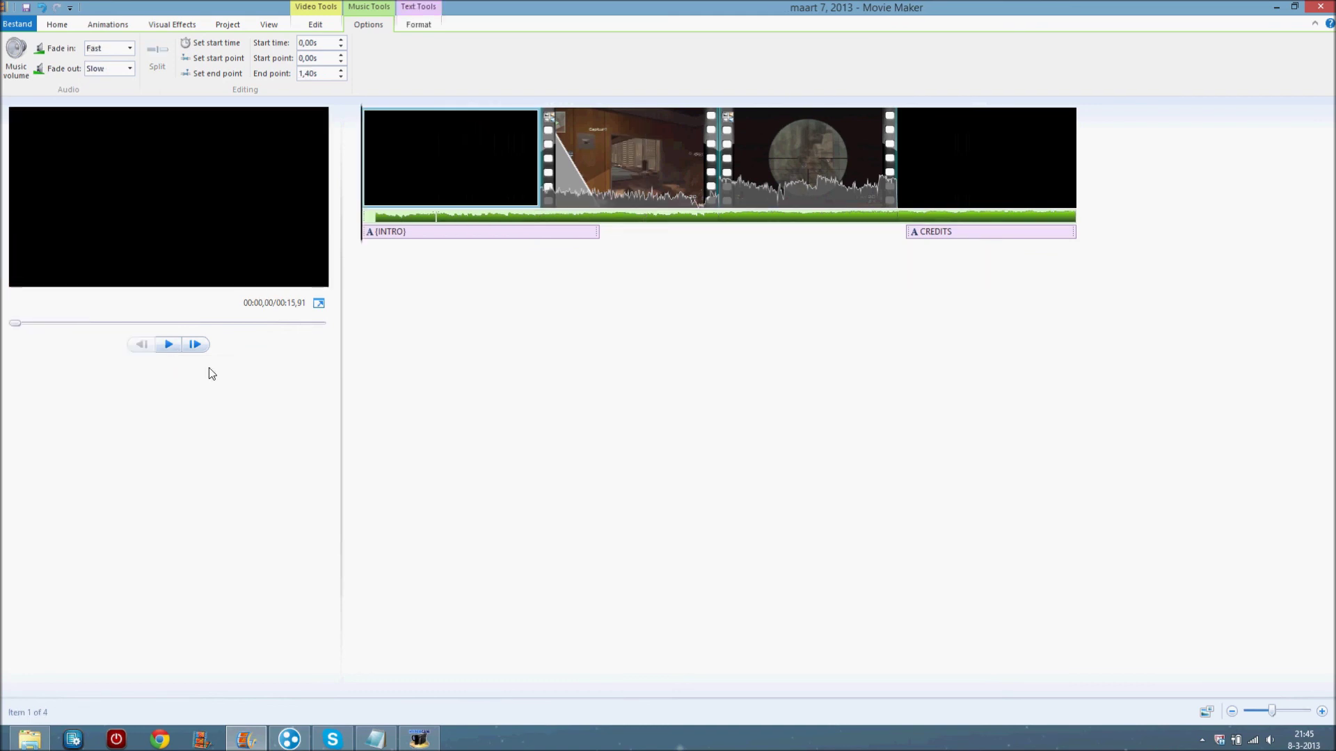